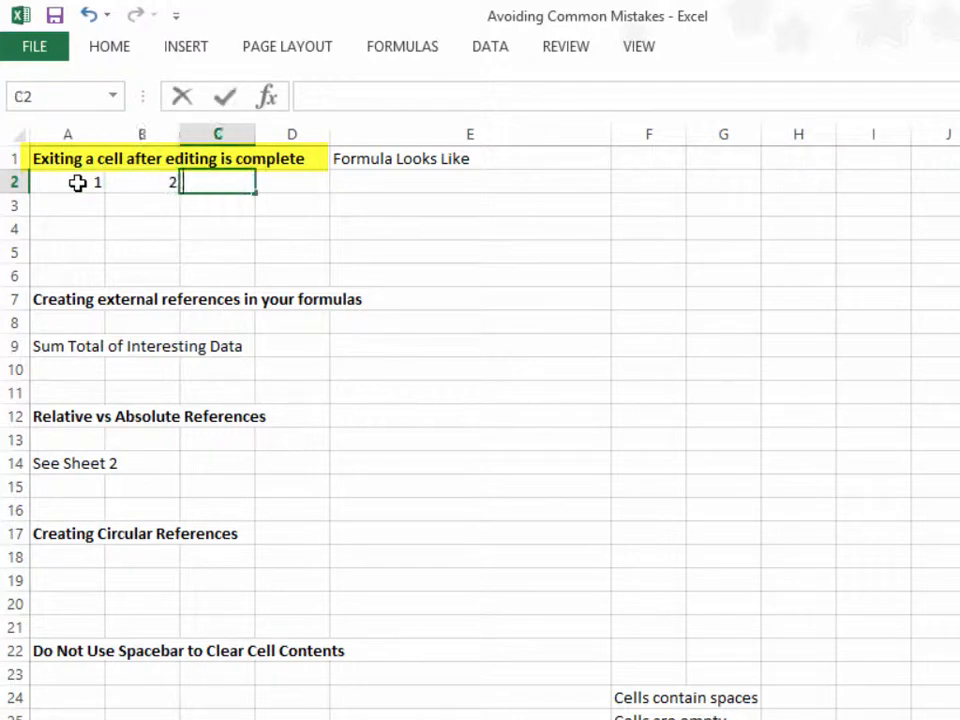
Step: Commit the value 3 in C2, and enter 1, 2 and 3 in cells A4 through C4
key("Return")
key("Return")
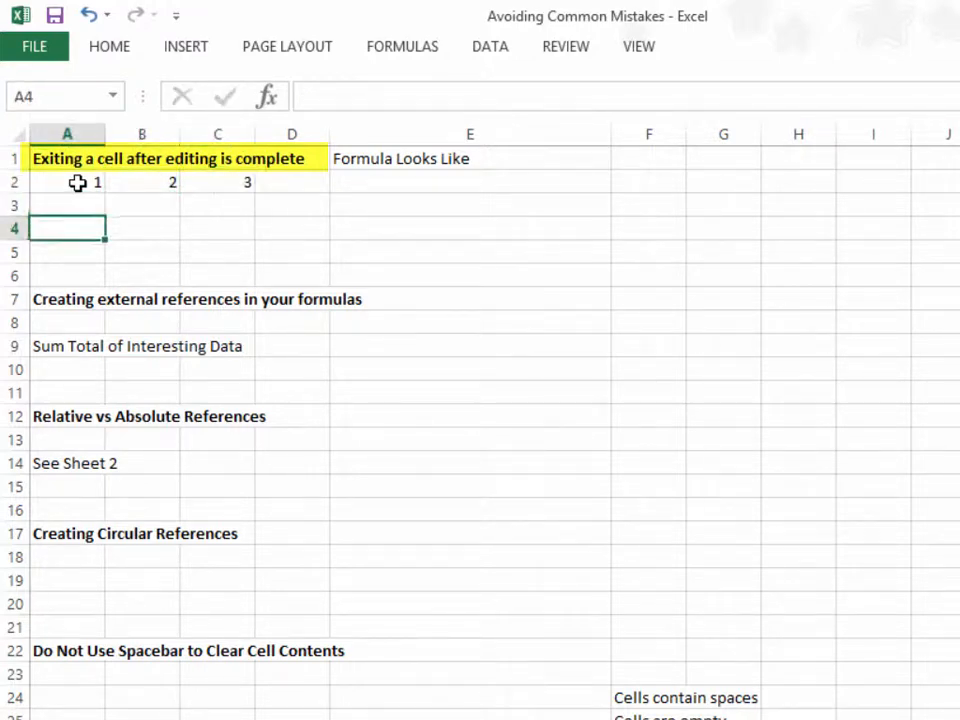
type("1")
key("ctrl+Return")
key("Tab")
type("2")
key("Tab")
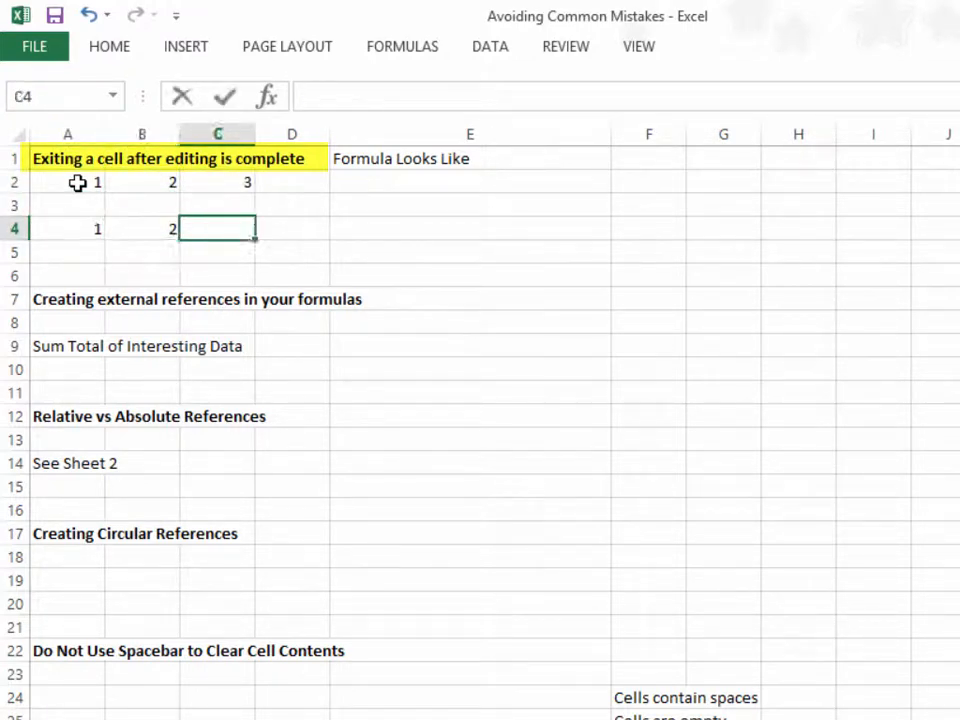
type("3")
key("ctrl+Return")
key("Tab")
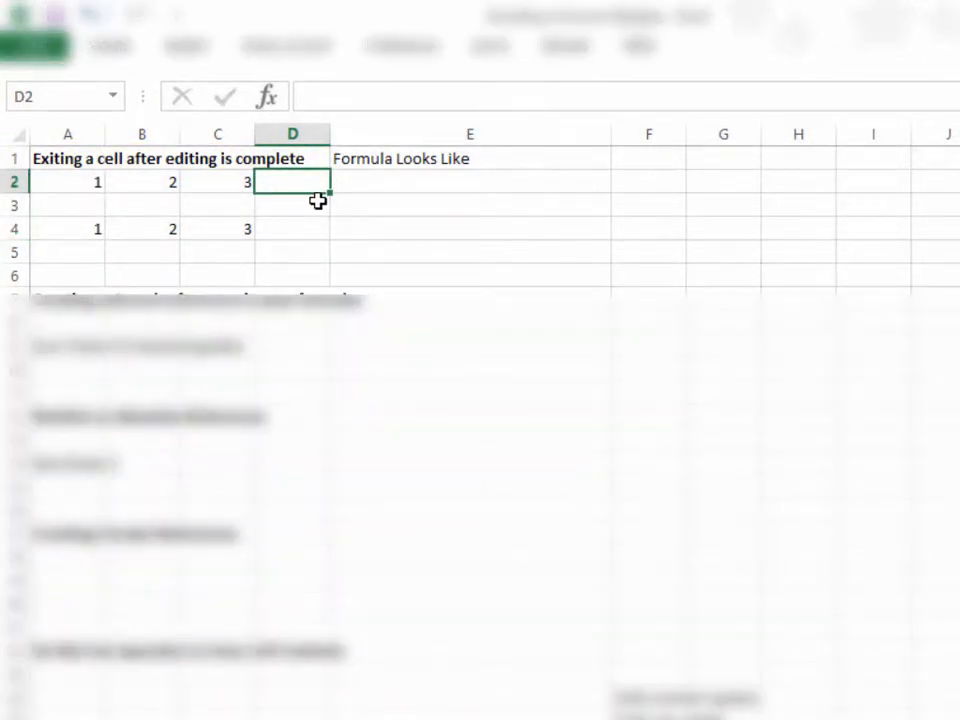
Step: Enter the formula =A2+B2 in cell D2, picking both references from the sheet
type("=")
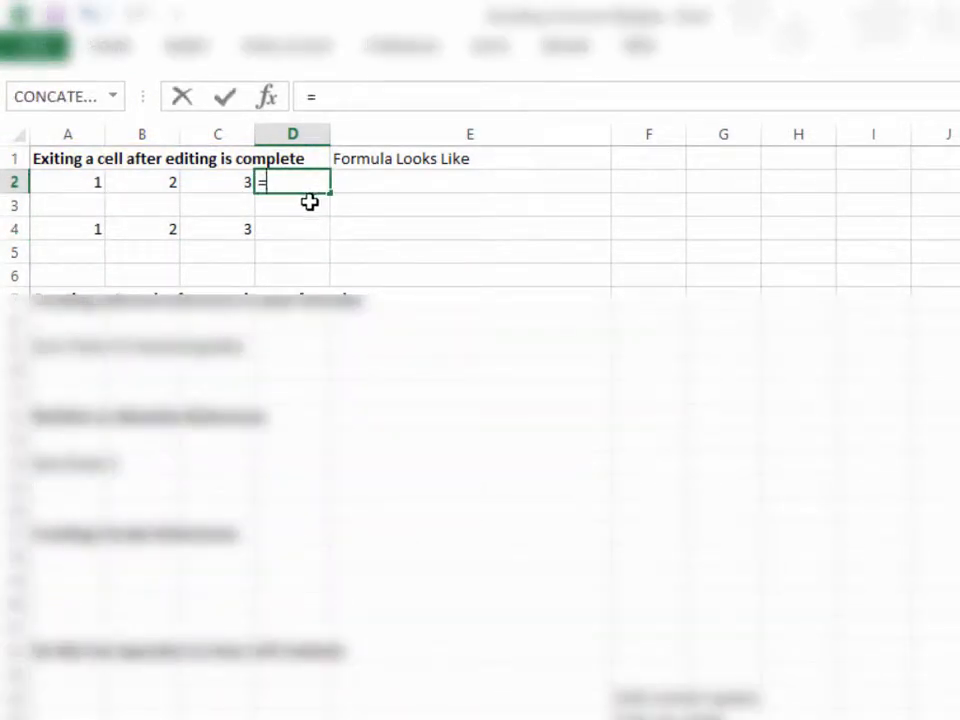
left_click(81, 181)
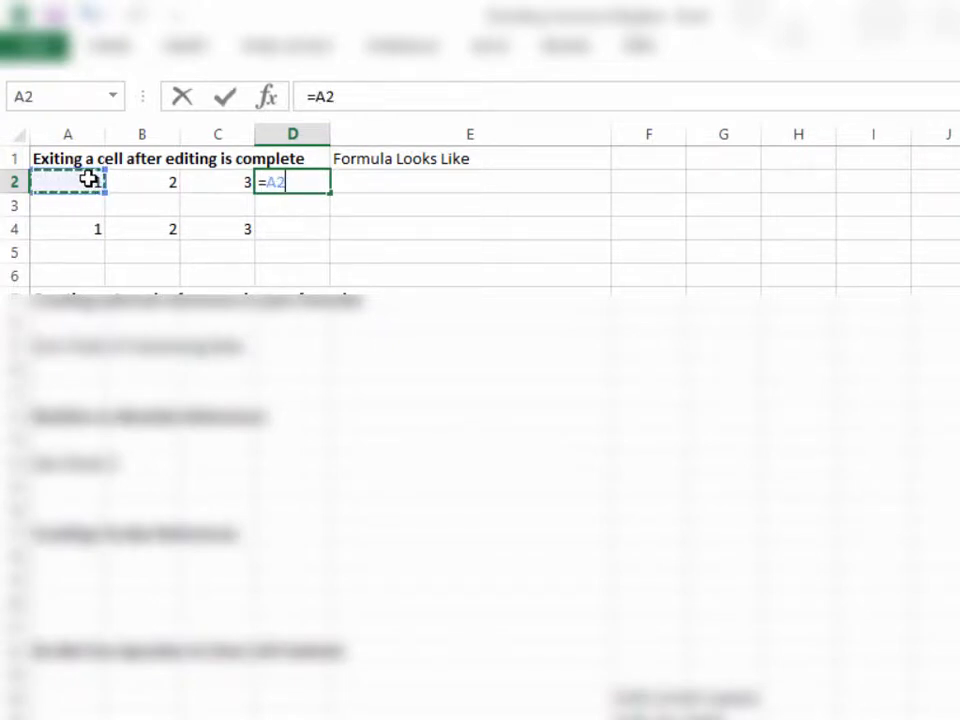
type("+")
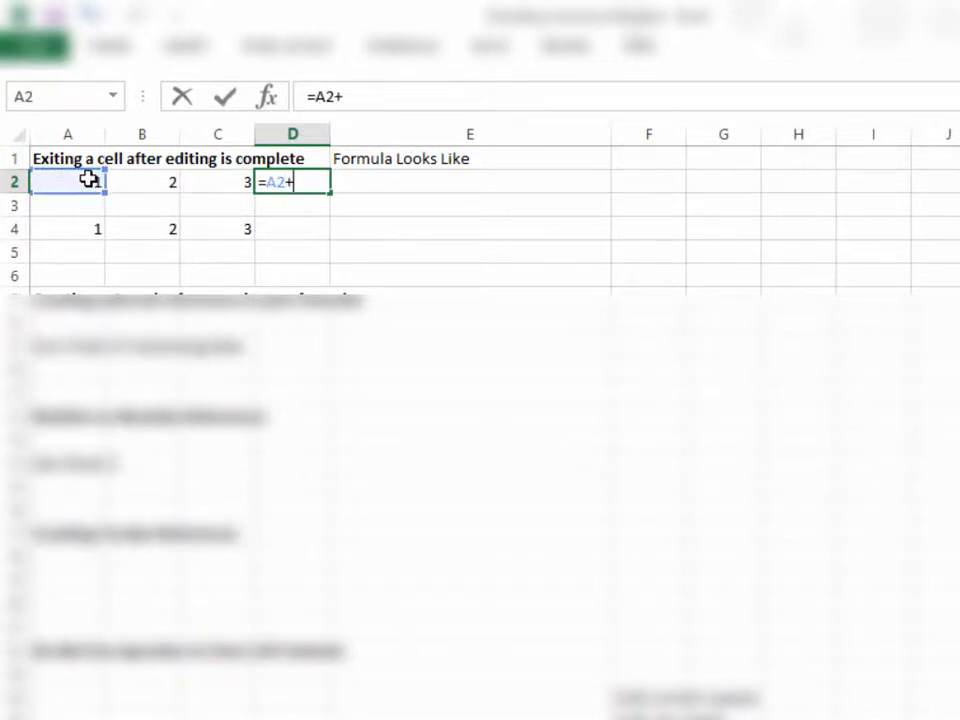
left_click(155, 182)
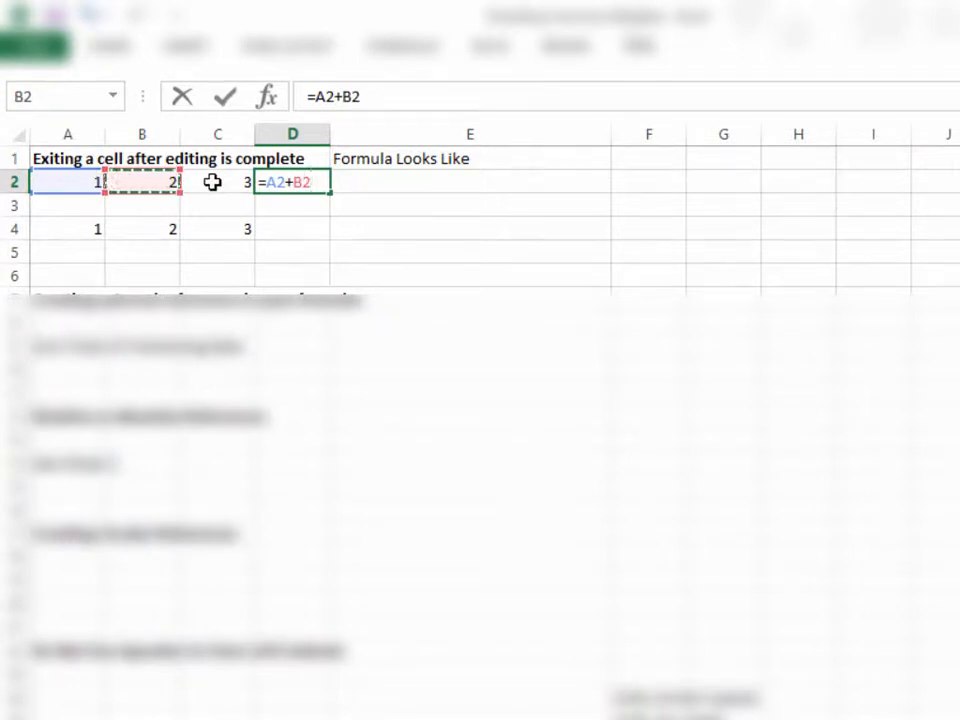
key("Return")
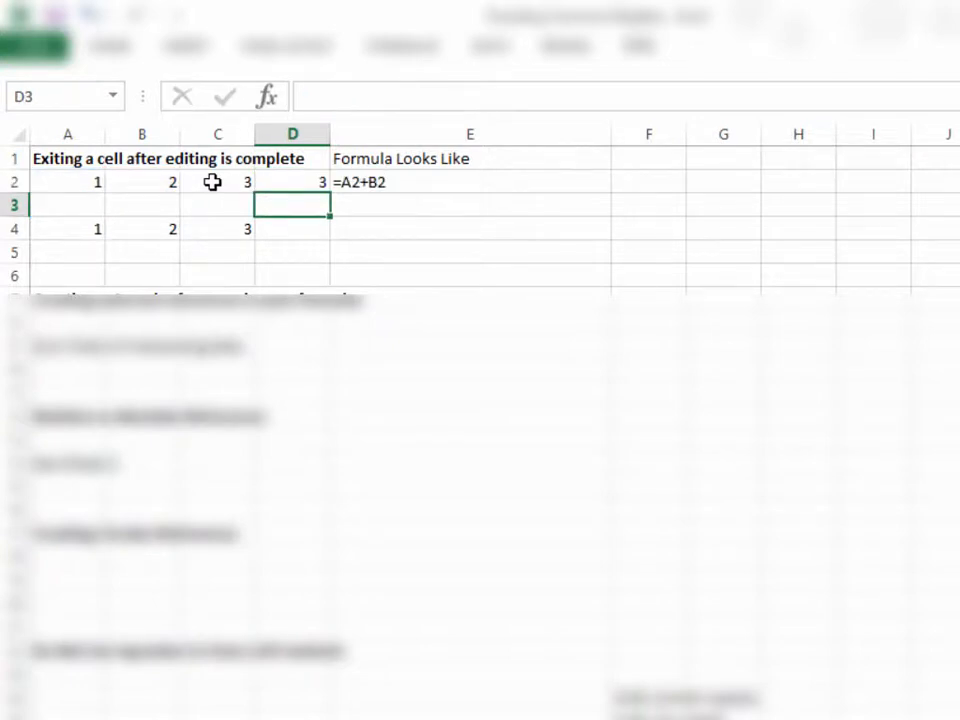
Step: Enter the formula =SUM(A4,B4) in cell D4, picking both references from the sheet
left_click(278, 231)
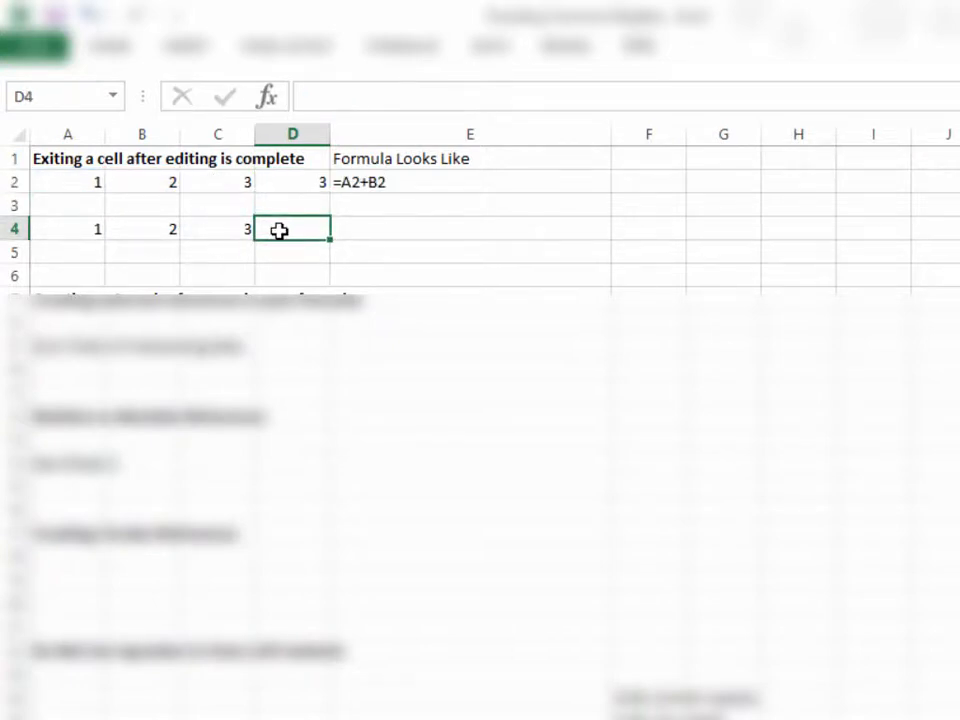
type("=sum")
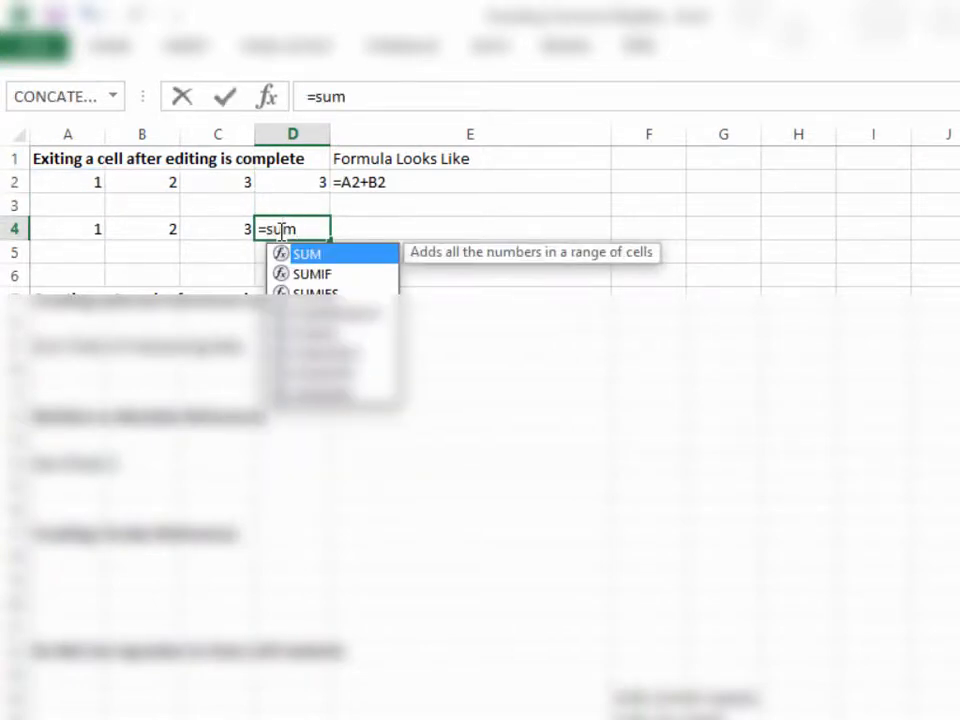
type("(")
left_click(90, 226)
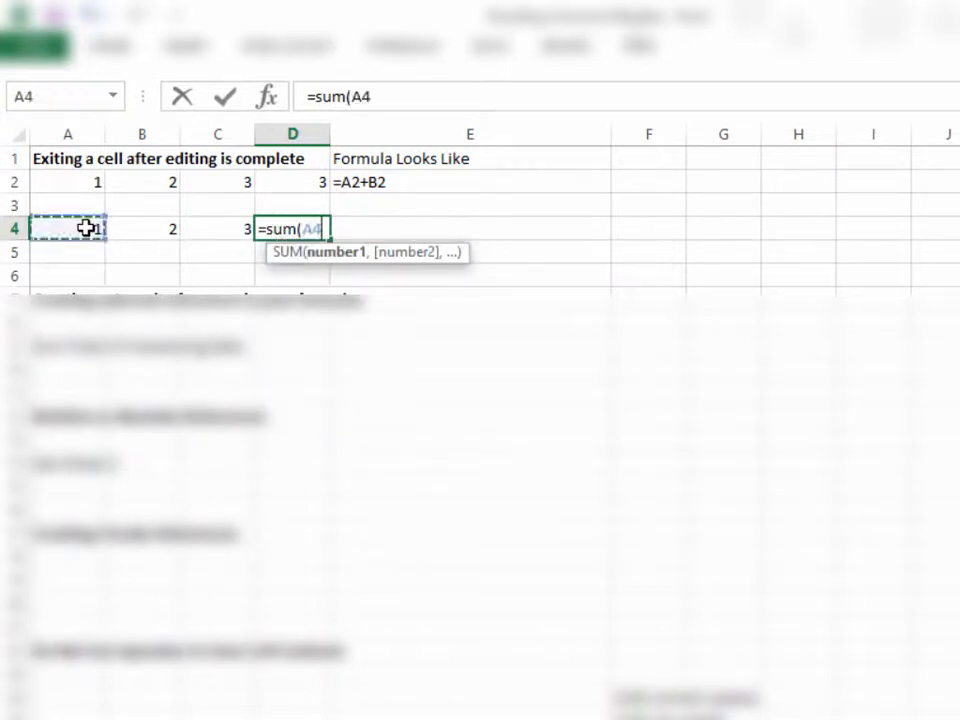
type(",")
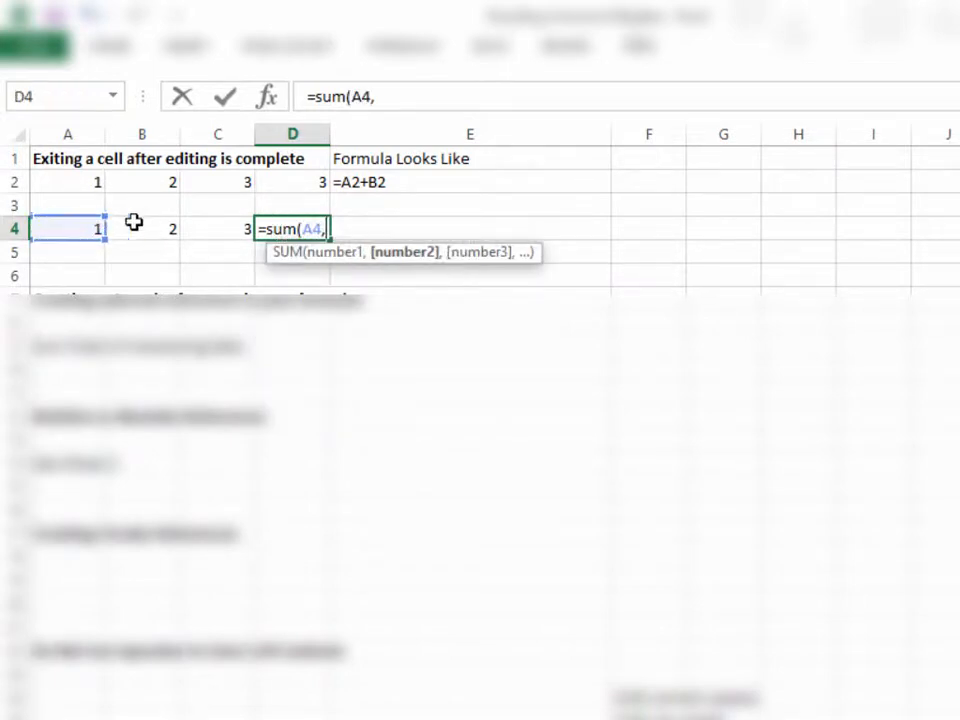
left_click(153, 226)
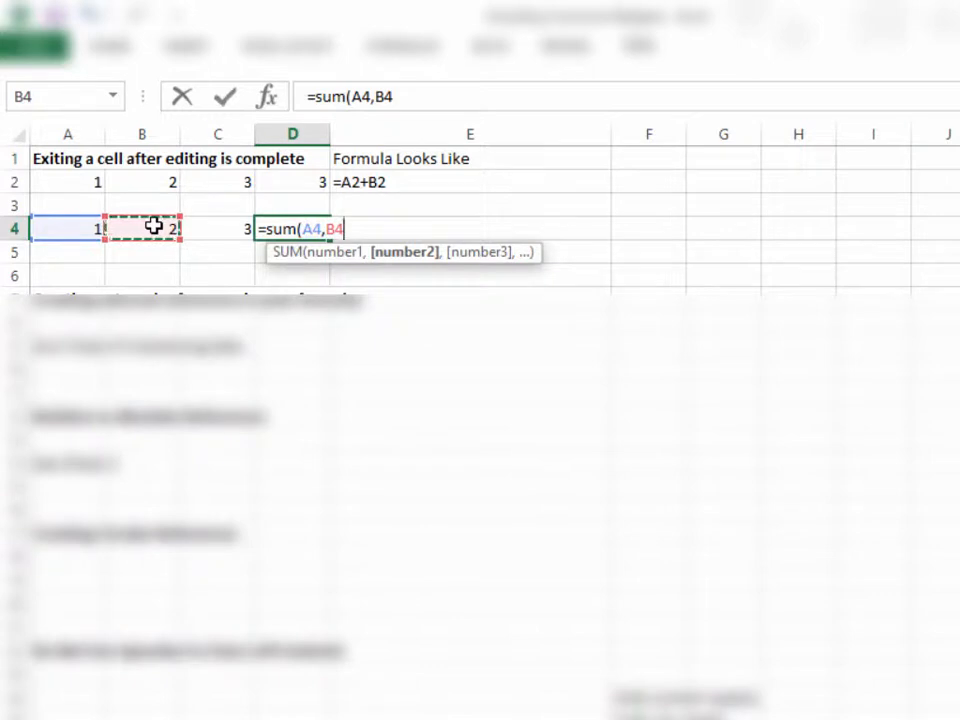
type(")")
key("Return")
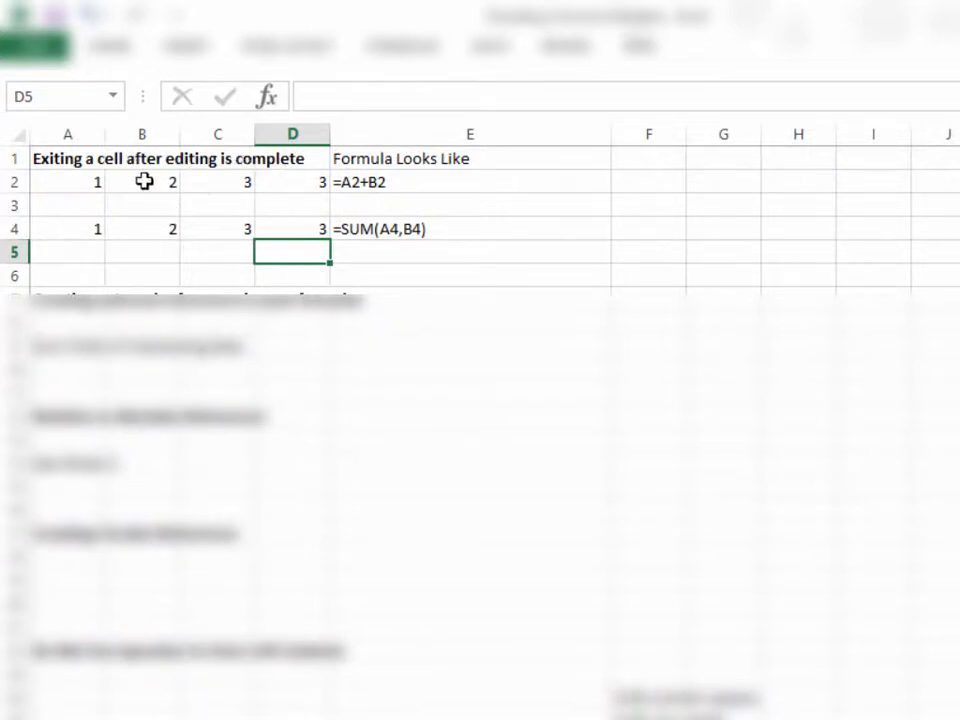
Step: Edit the D2 formula to include the third value in its row, making it =A2+B2+C2 without committing it
left_click_drag(48, 181, 236, 181)
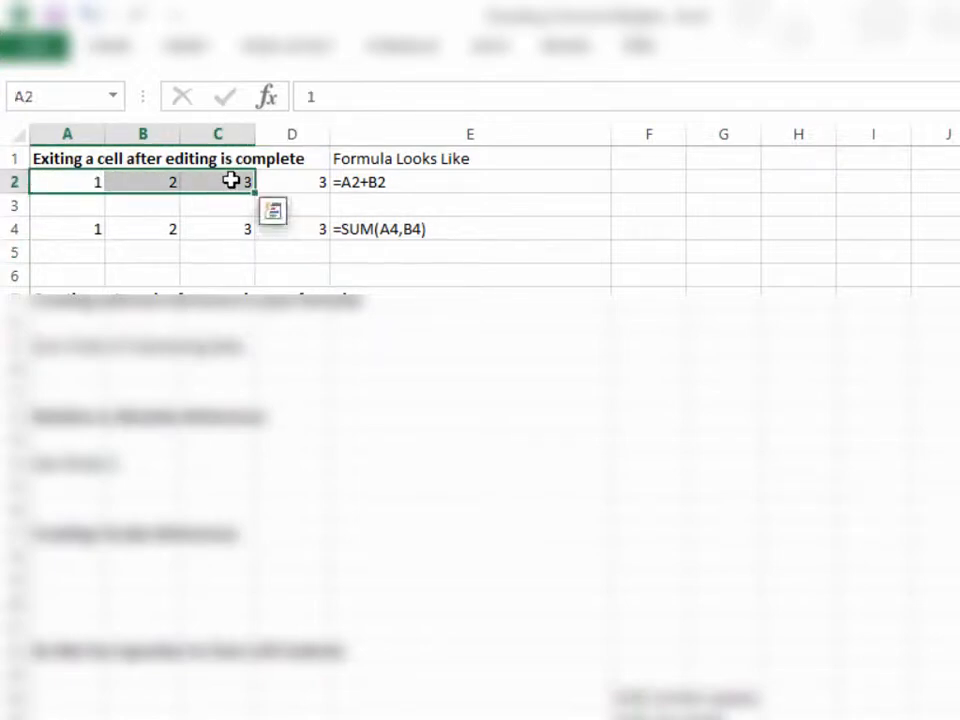
left_click(312, 185)
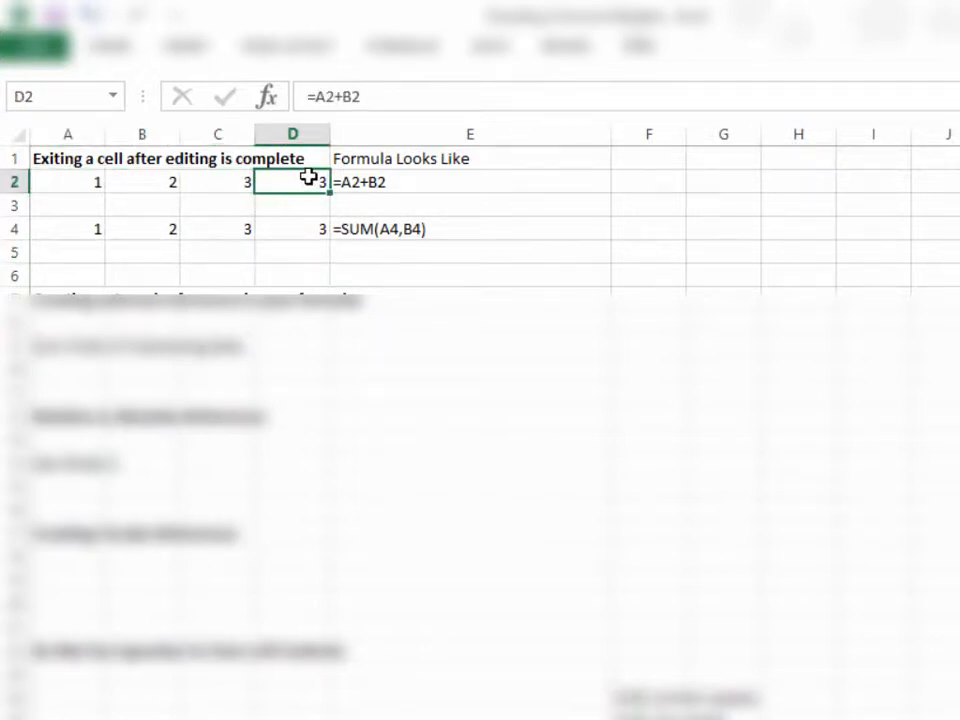
left_click(380, 99)
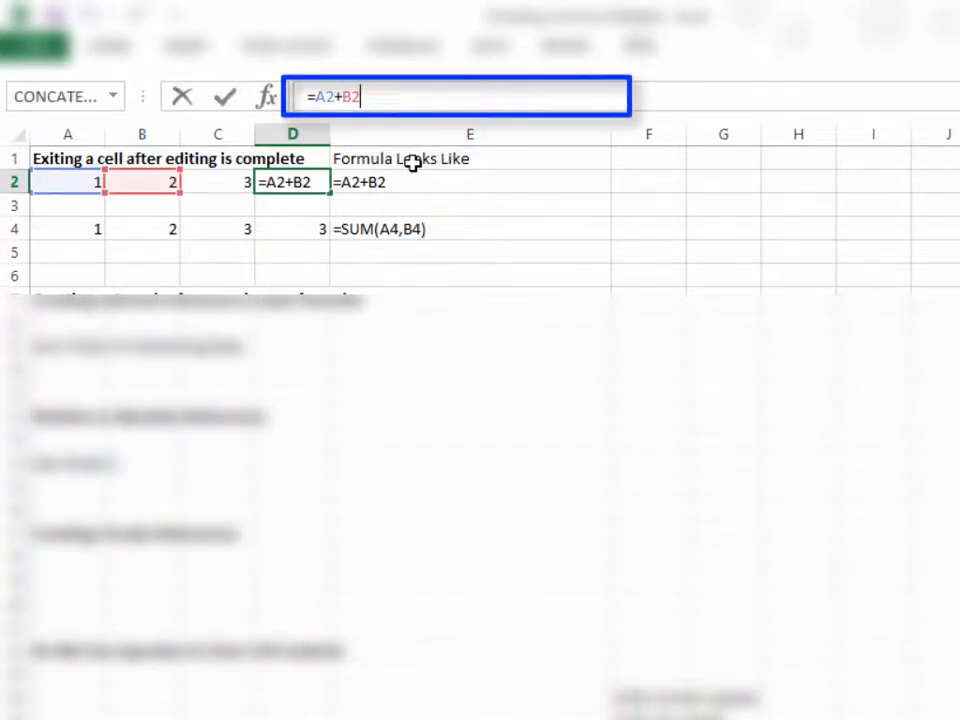
left_click(226, 181)
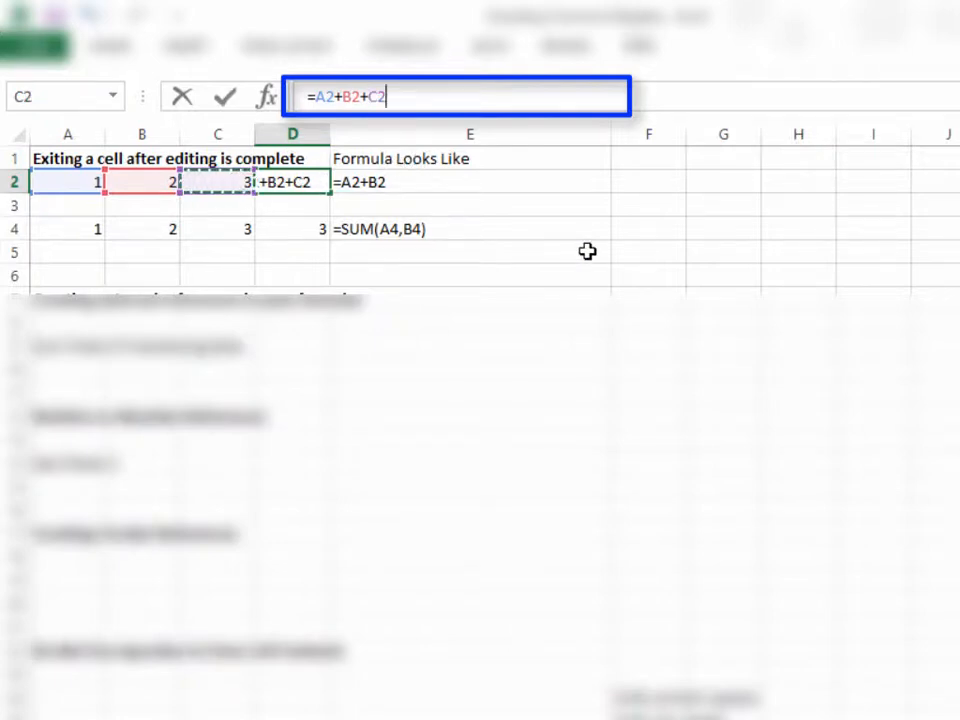
Step: While still editing D2, swap the third reference through other cells such as D4, E3, C5 and D3, and return it to C2
left_click(298, 229)
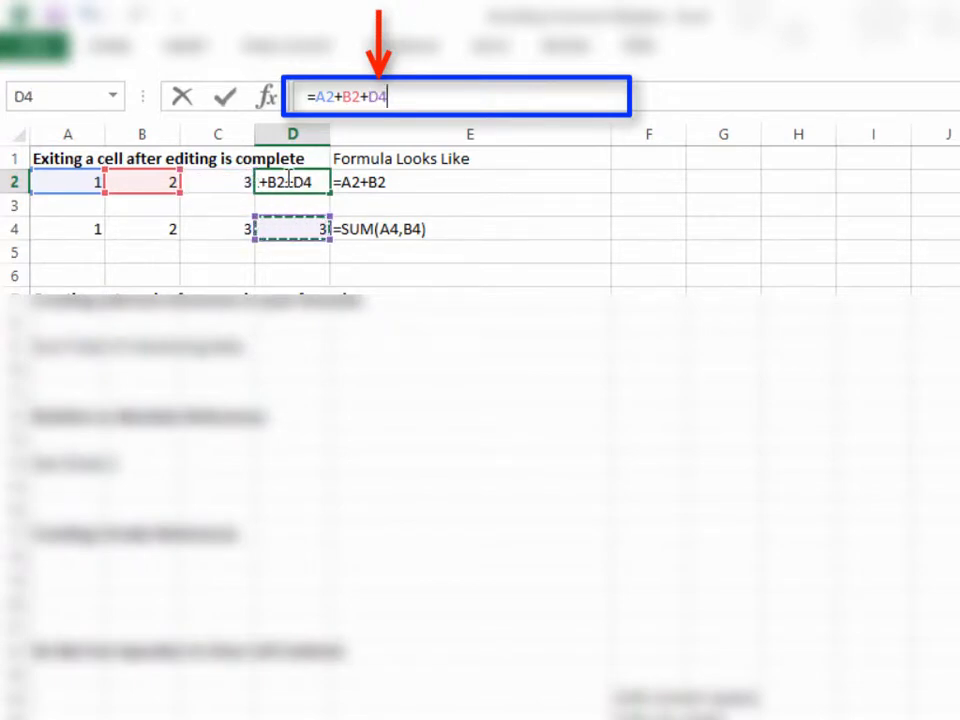
left_click(251, 206)
left_click(390, 208)
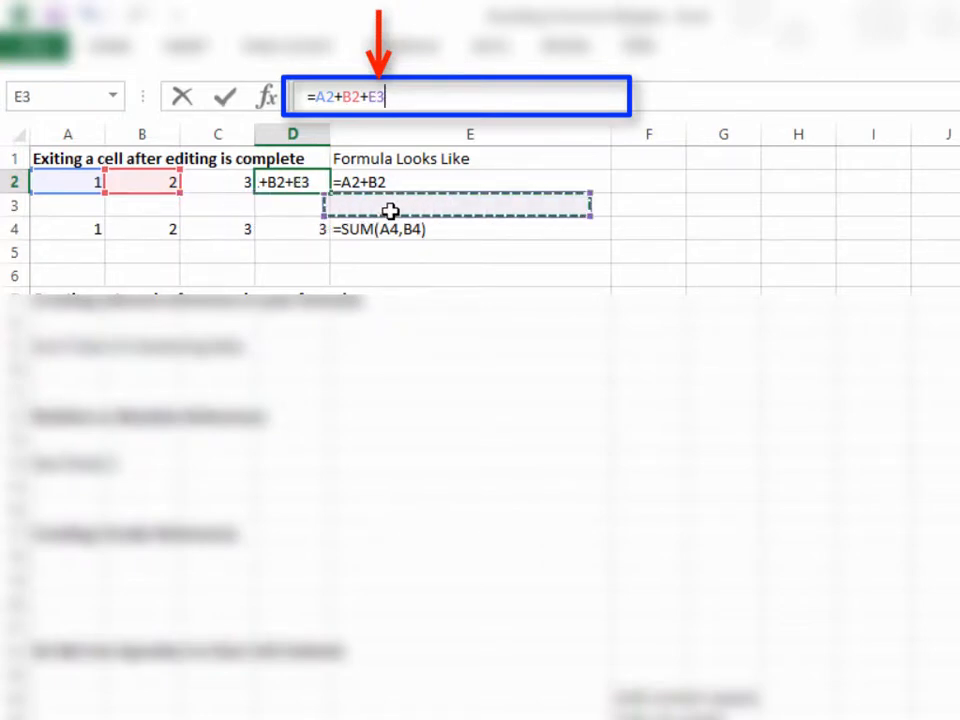
left_click(262, 253)
left_click(230, 251)
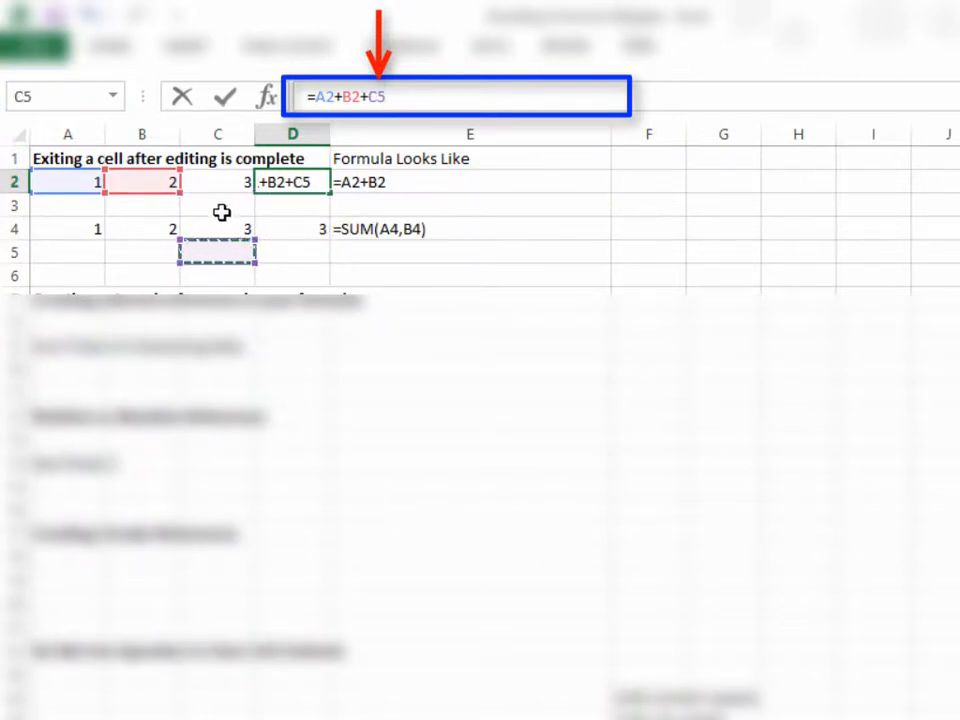
left_click(228, 207)
left_click(272, 207)
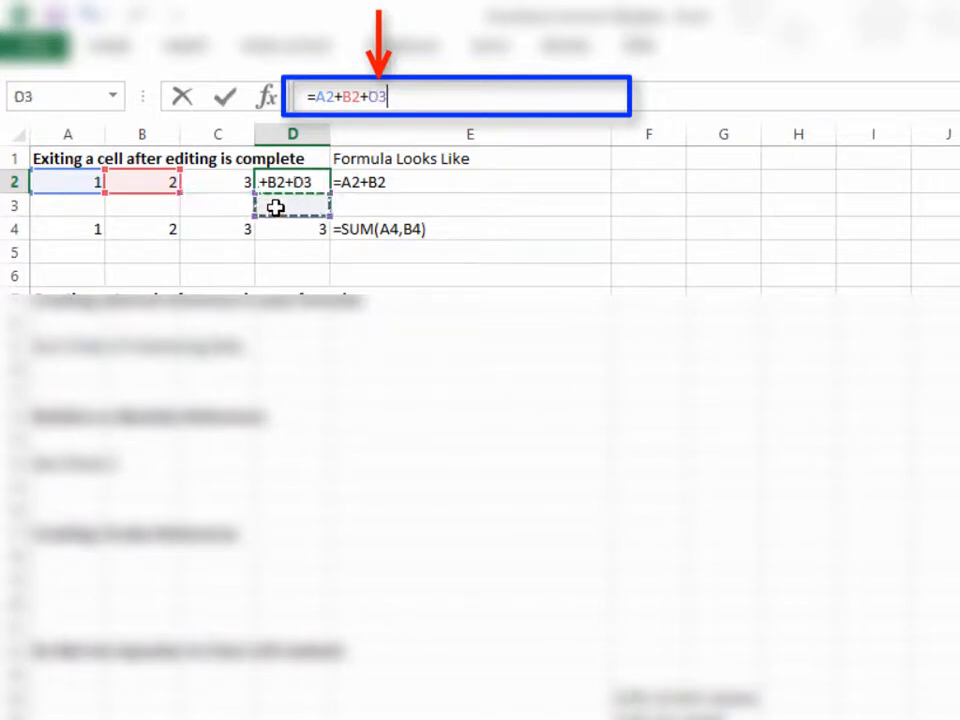
left_click(229, 186)
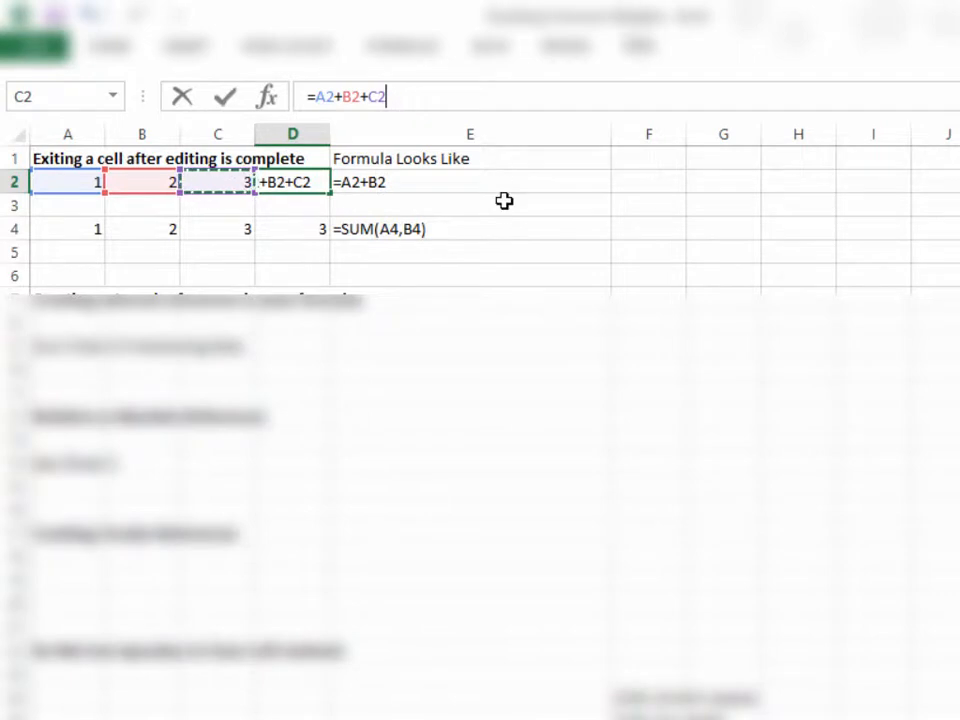
Step: Commit the D2 formula, and reopen it for editing and exit to the adjacent cell E2
key("Return")
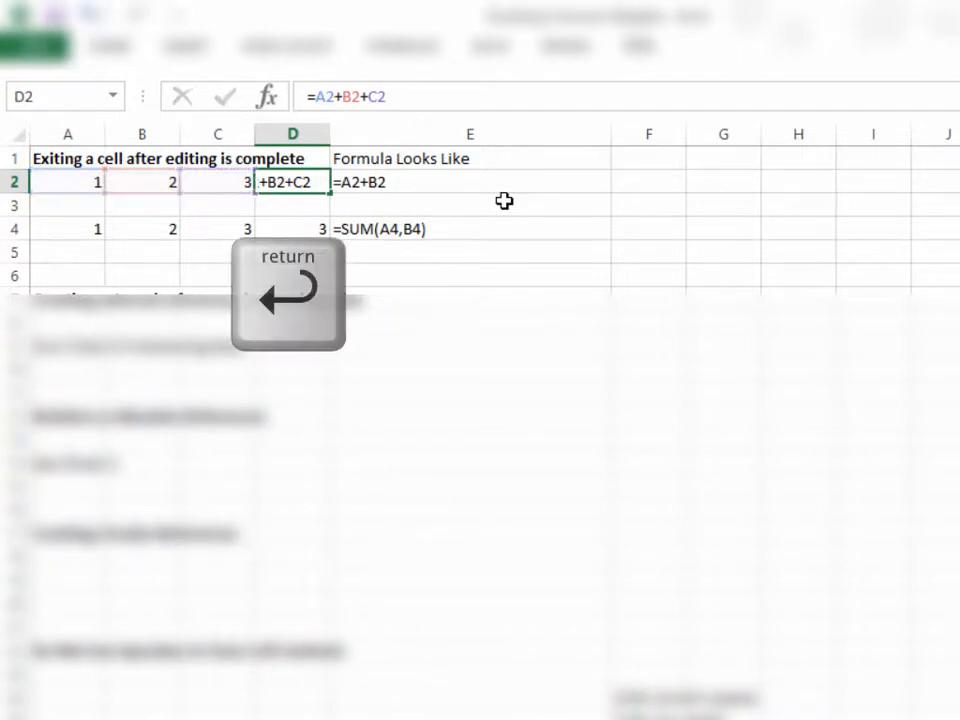
left_click(291, 181)
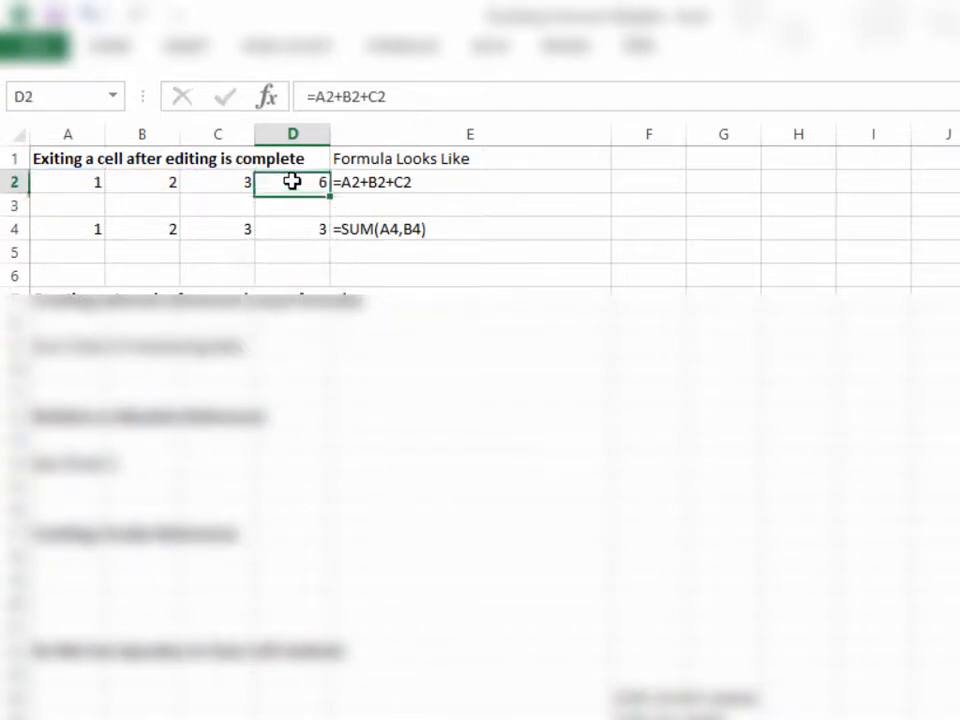
left_click(443, 97)
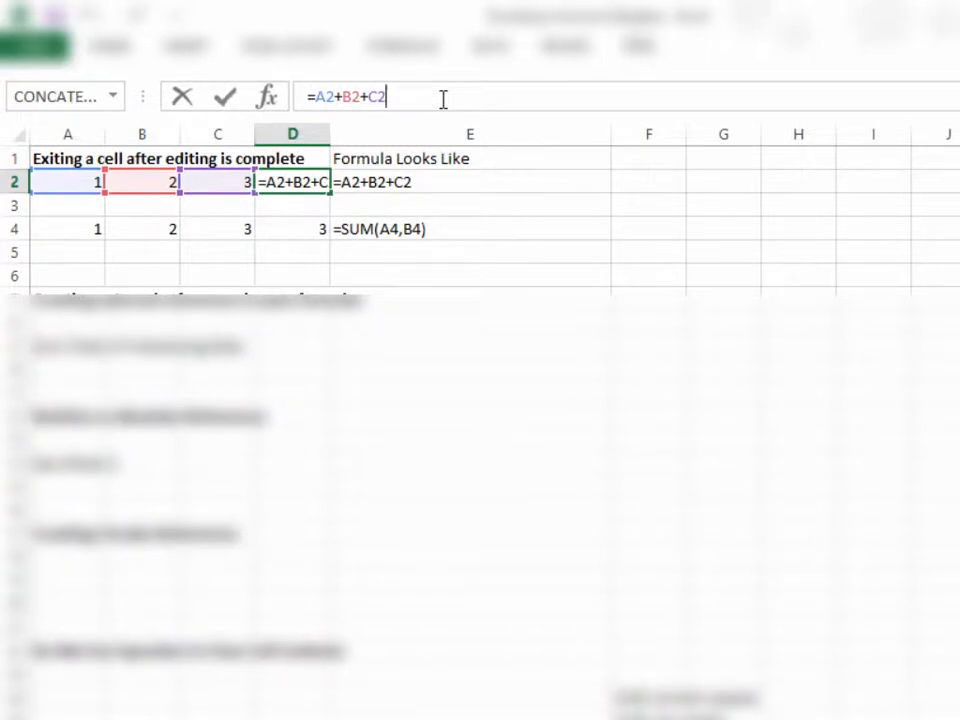
key("Tab")
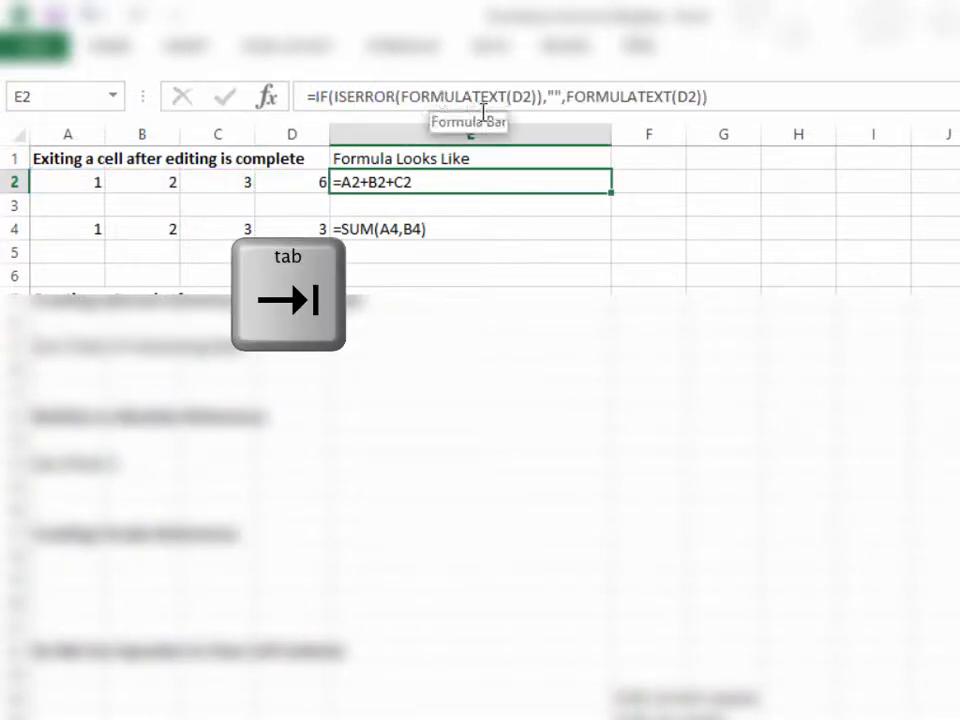
Step: Edit the D4 formula to add C4 as a third argument, making it =SUM(A4,B4,C4)
left_click(294, 231)
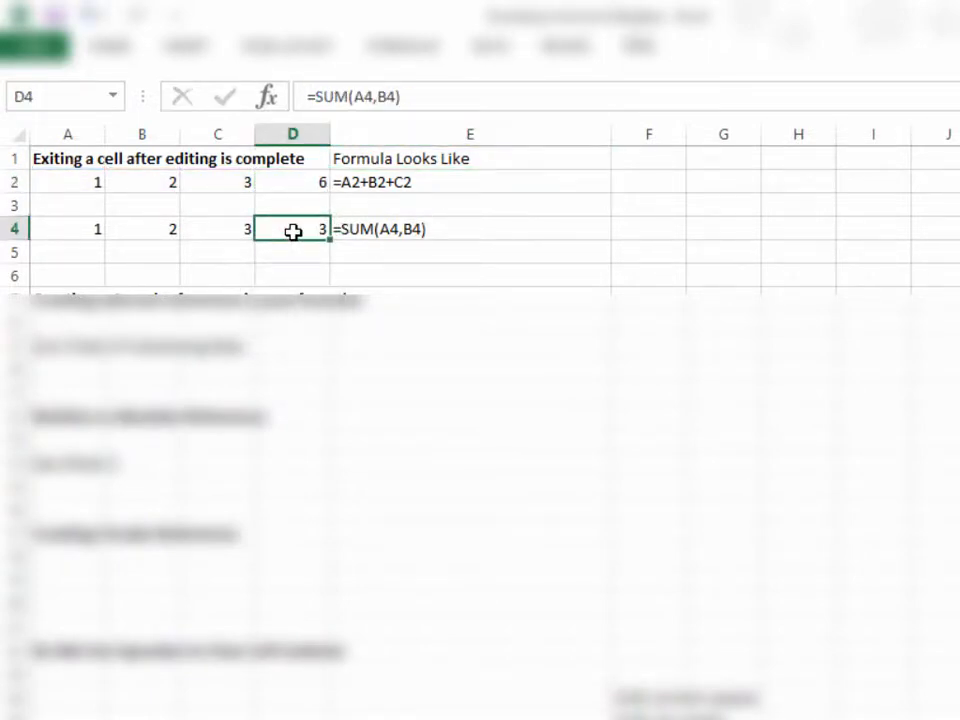
left_click(396, 97)
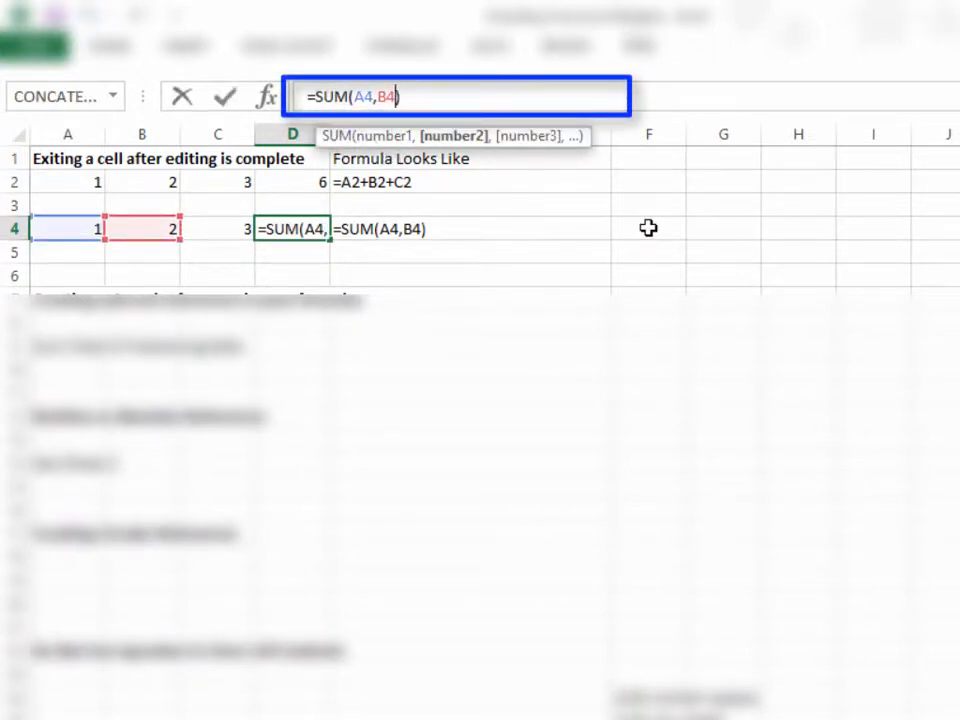
type(",")
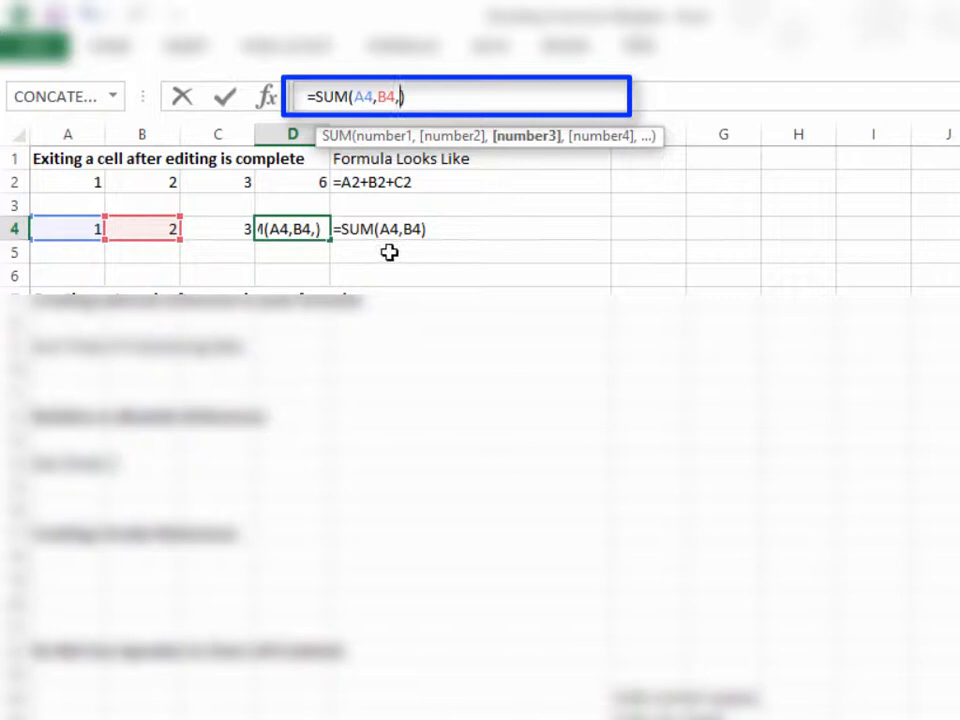
left_click(216, 226)
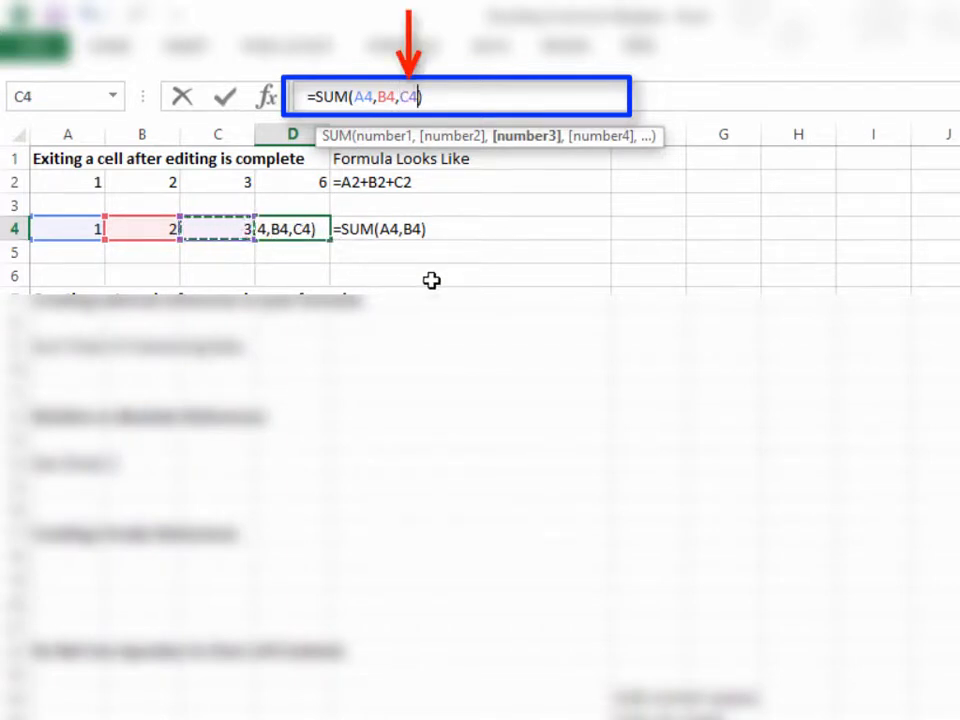
Step: While still editing D4, swap the third SUM argument through other cells such as C2, D6 and D5, and return it to C4
left_click(287, 203)
left_click(290, 182)
left_click(236, 182)
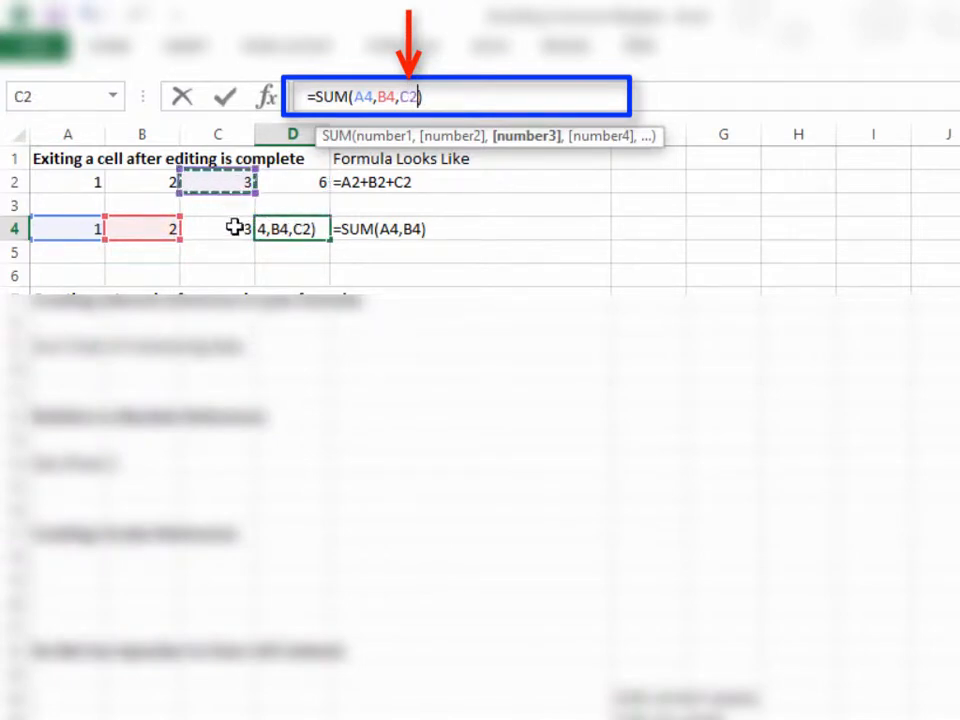
left_click(233, 255)
left_click(234, 274)
left_click(291, 272)
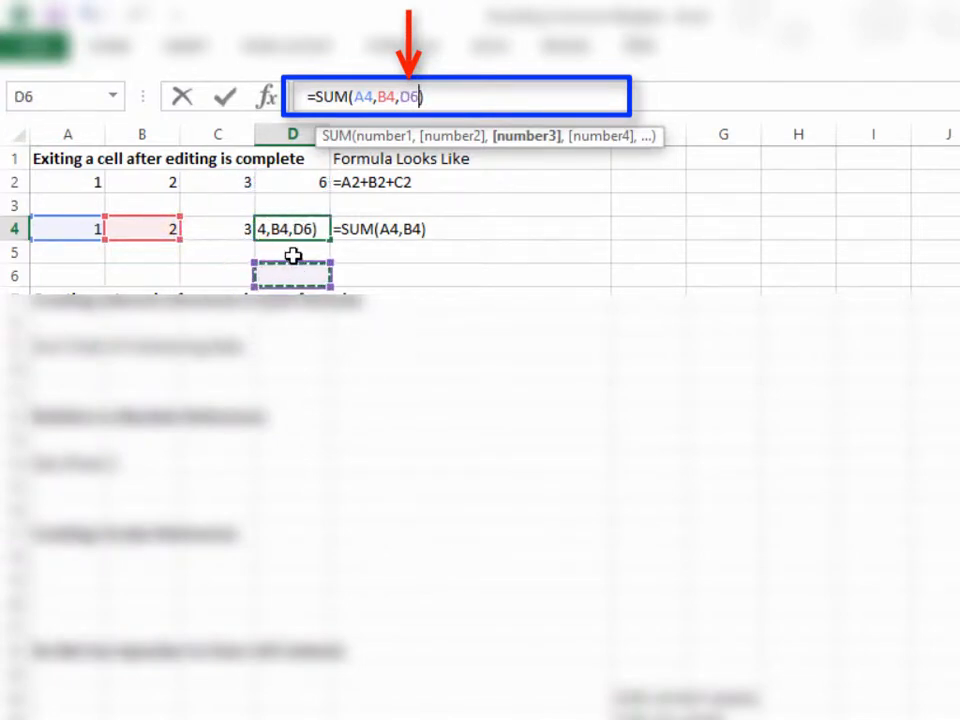
left_click(293, 254)
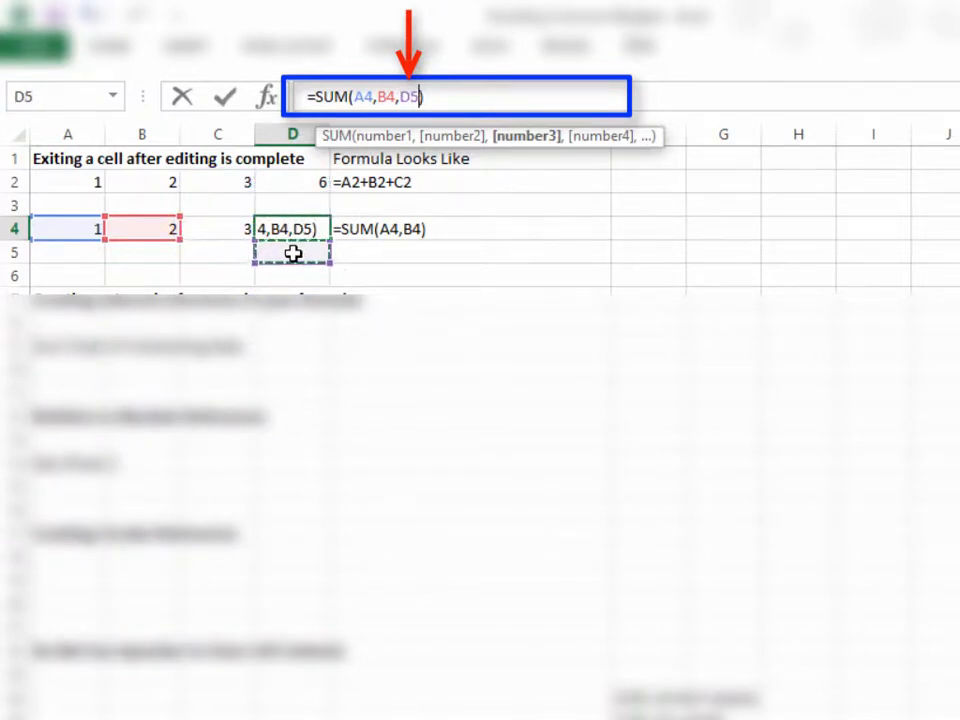
left_click(219, 231)
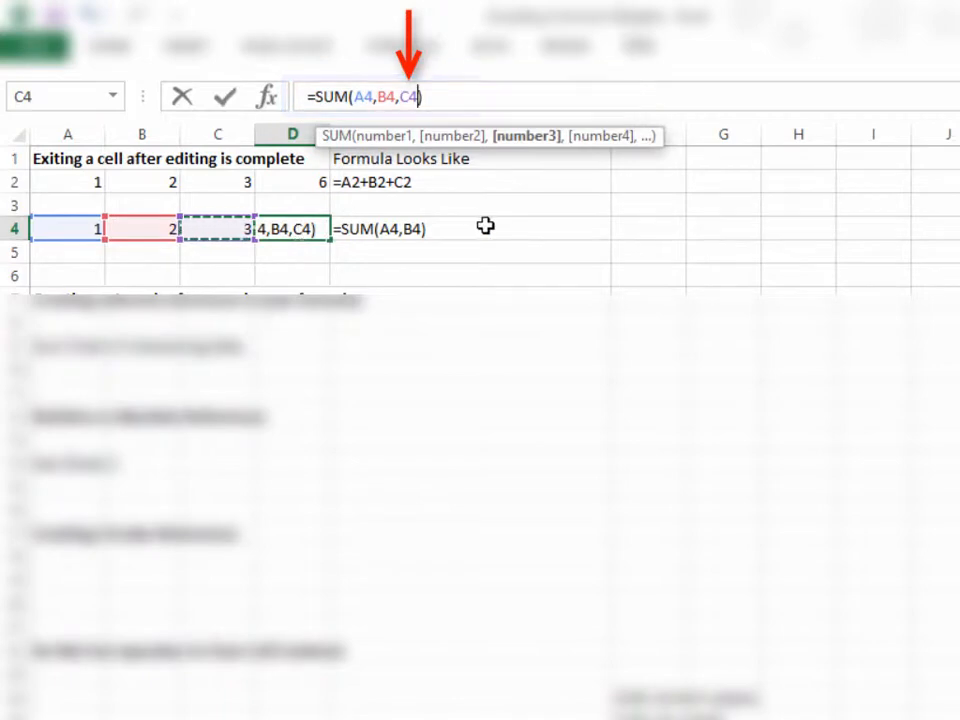
Step: Commit the D4 formula, then reopen it for editing and exit to the adjacent cell E4
key("Return")
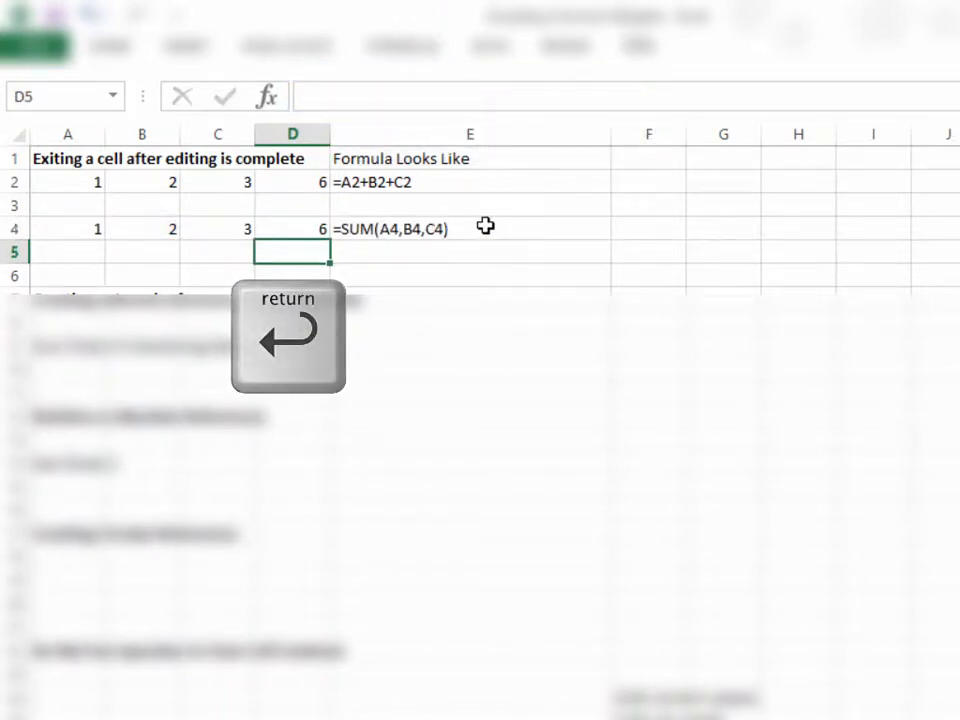
left_click(298, 231)
left_click(452, 96)
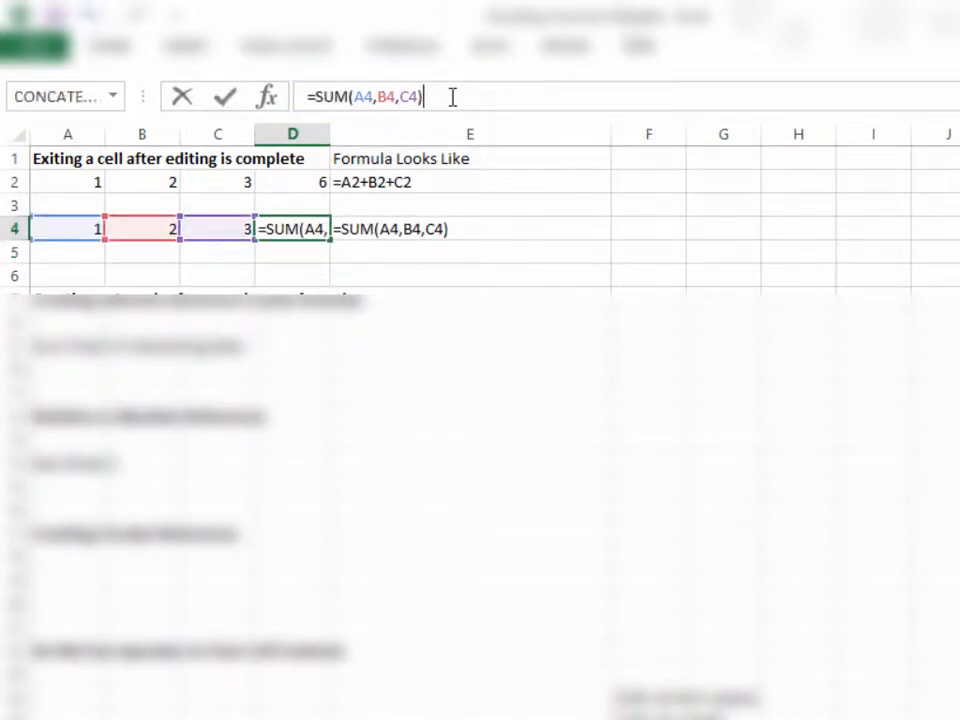
key("Tab")
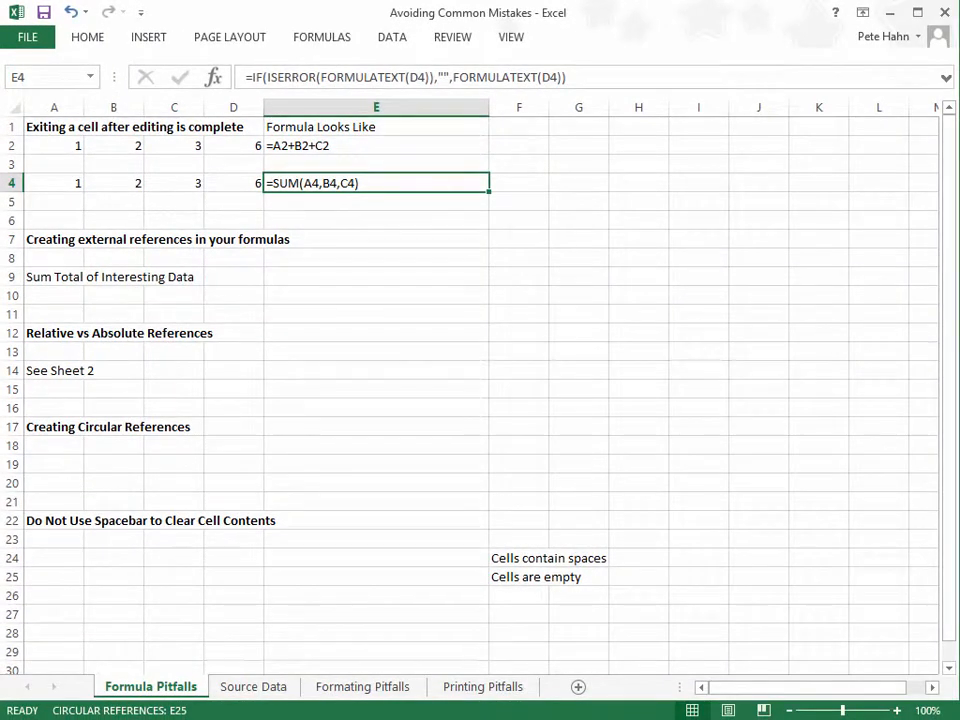
Step: Bring the Common Mistakes Source workbook alongside and examine its row 9 sum formula and the Source Data total in A7
left_click_drag(959, 55, 602, 21)
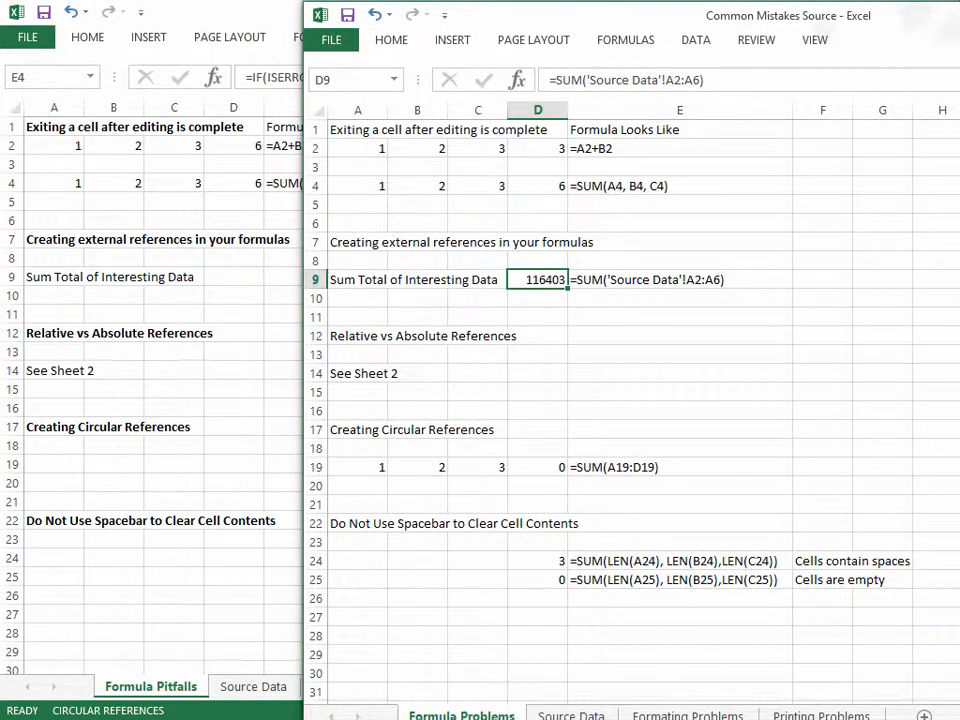
left_click_drag(959, 719, 959, 706)
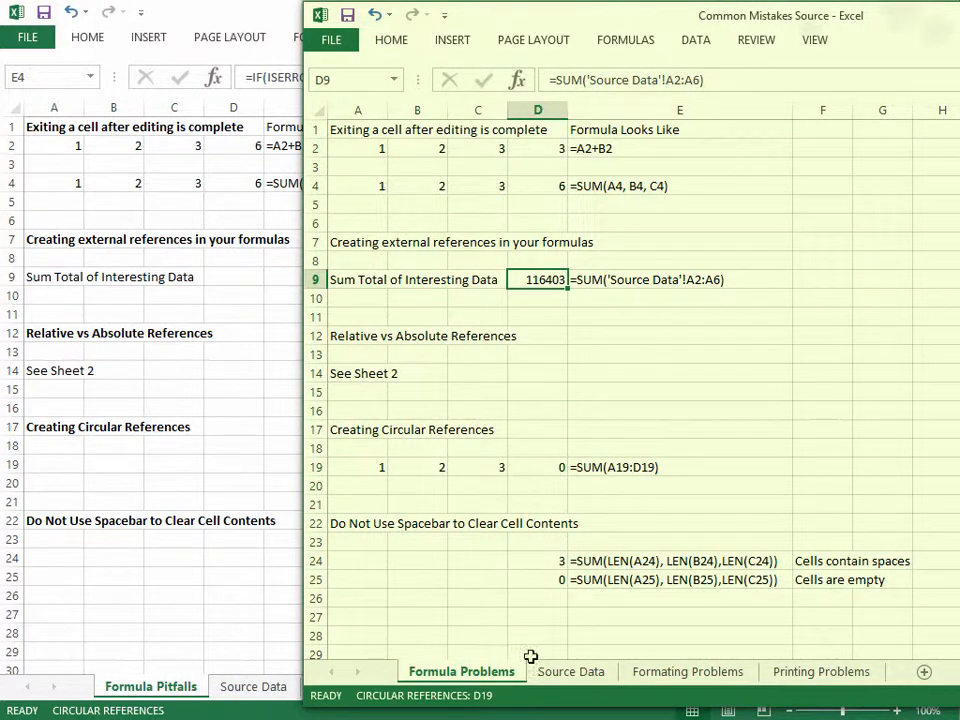
left_click(640, 283)
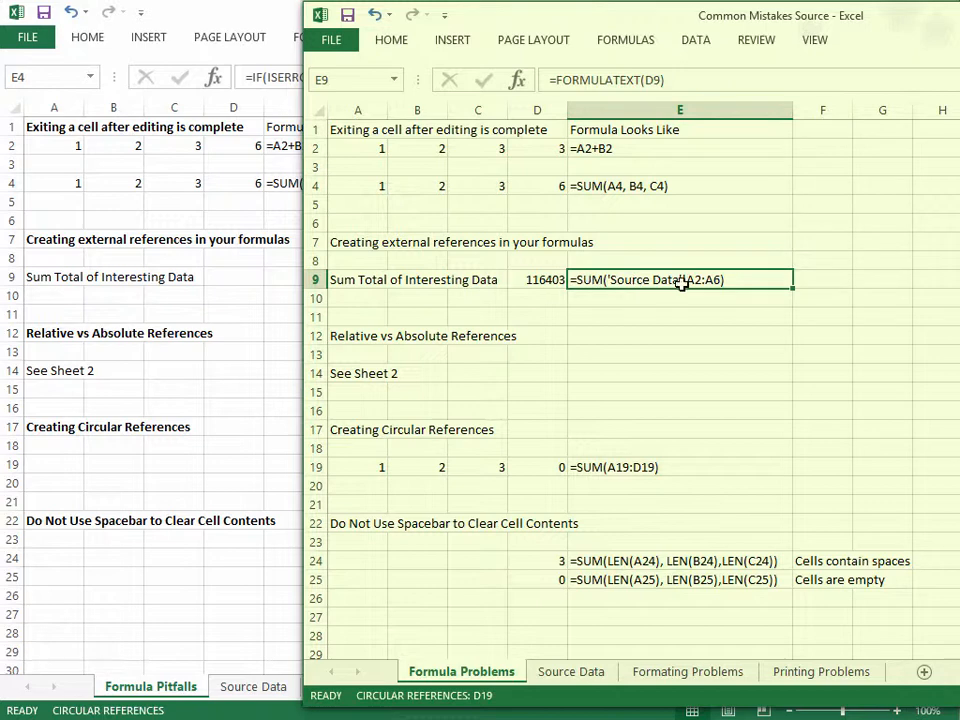
left_click(572, 676)
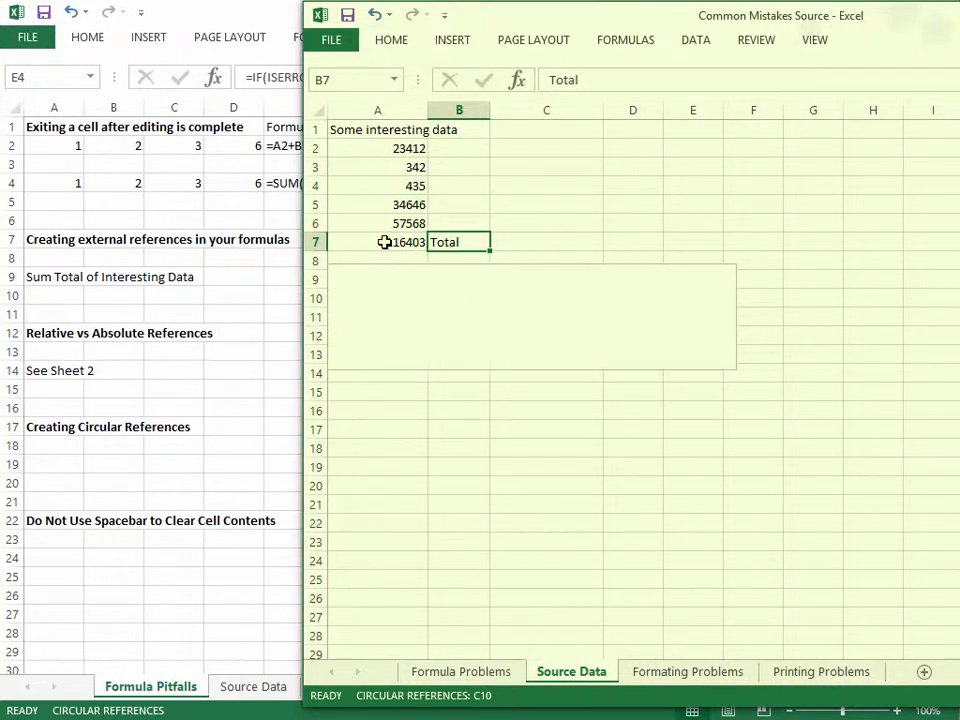
left_click(384, 242)
left_click_drag(377, 150, 377, 224)
left_click(385, 243)
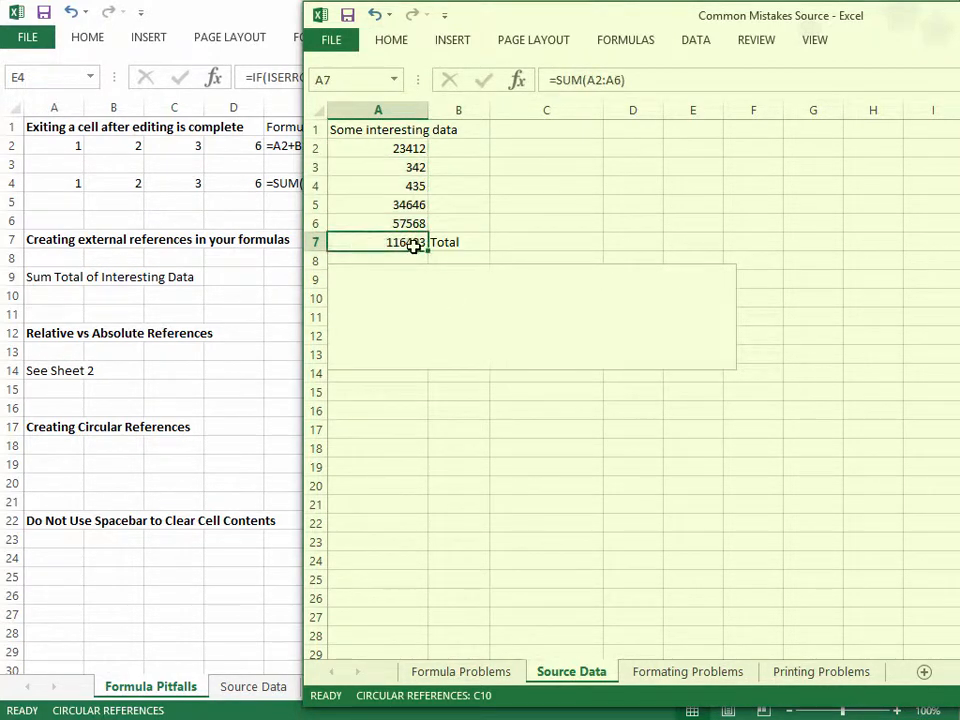
Step: Copy D9 from the Formula Problems sheet of Common Mistakes Source into D9 of Formula Pitfalls with a regular paste
left_click(487, 679)
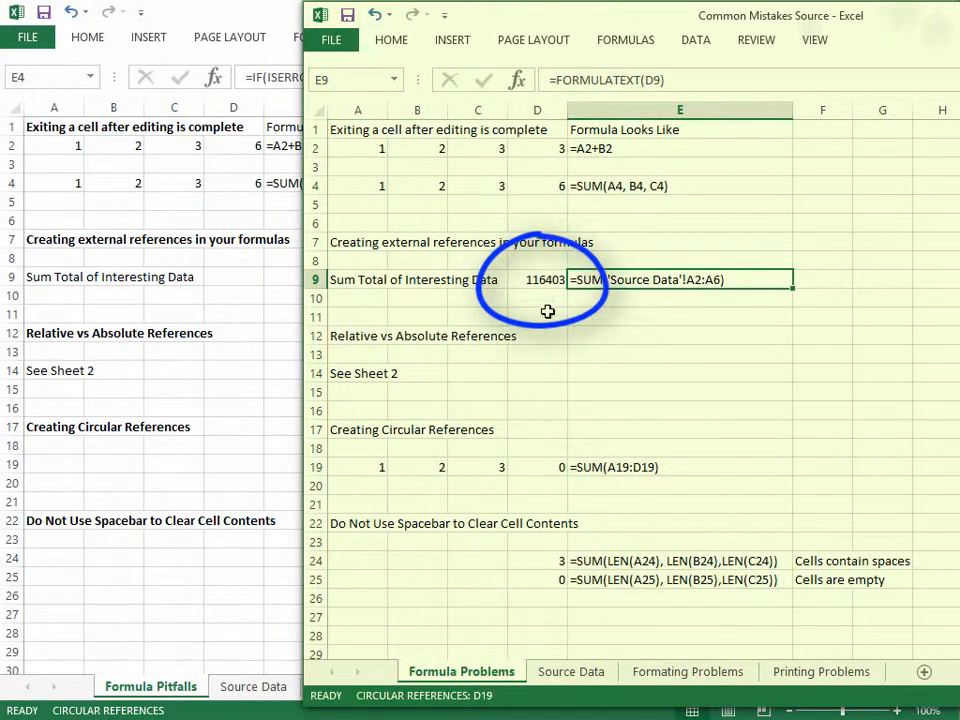
left_click(548, 281)
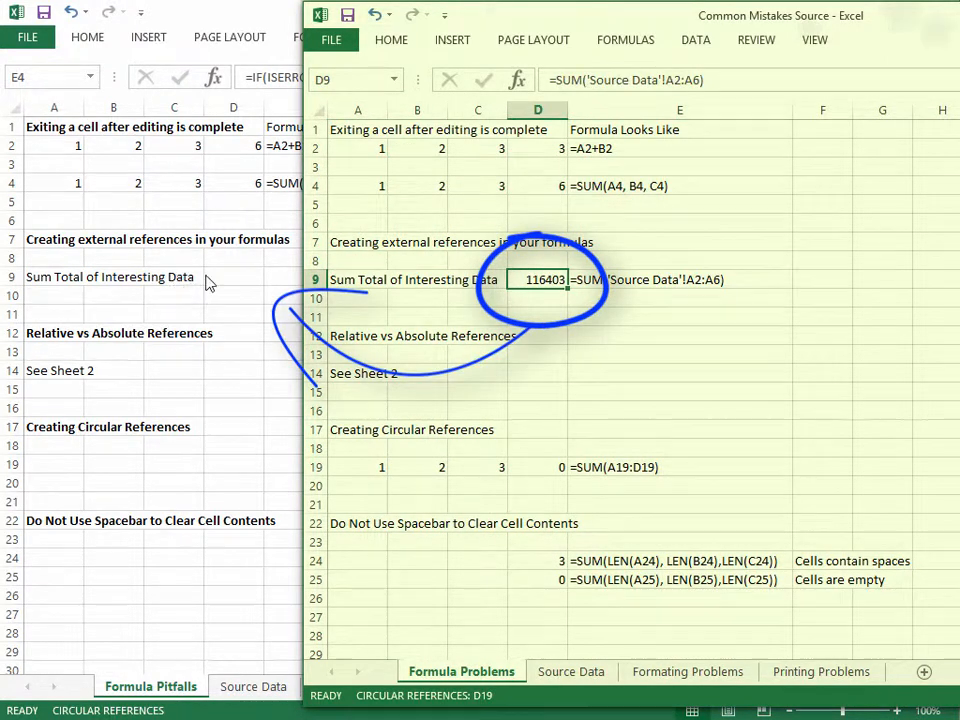
right_click(518, 289)
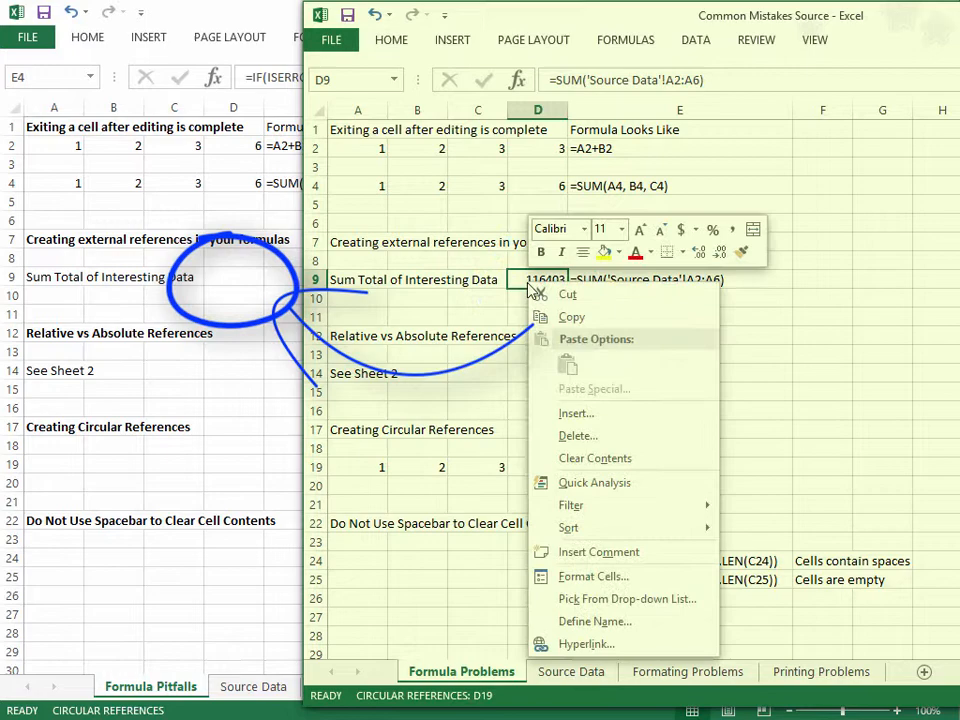
left_click(577, 316)
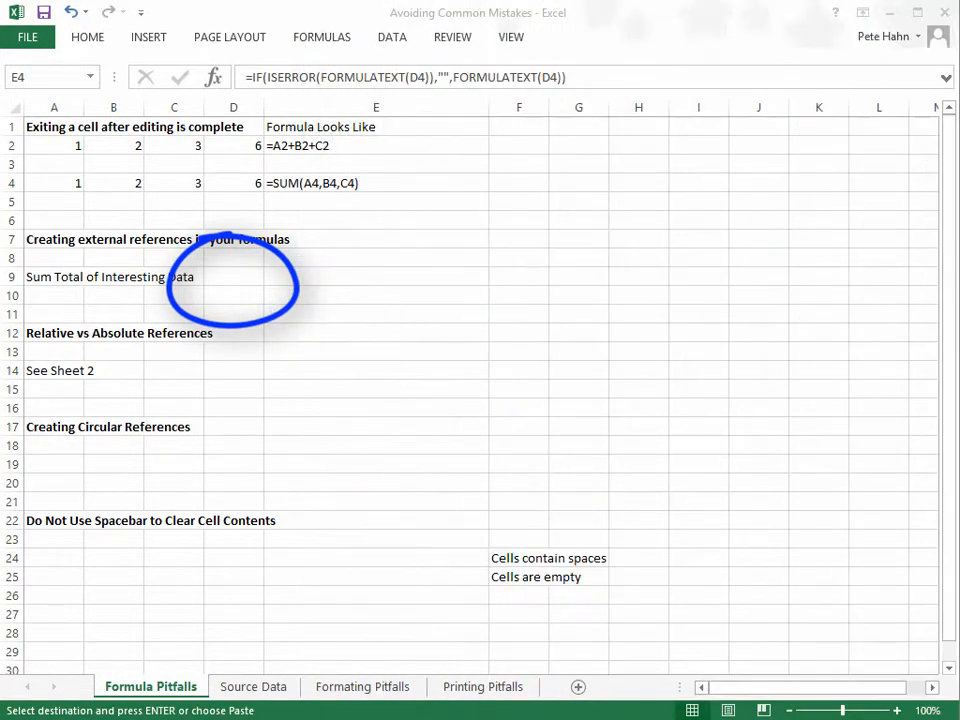
left_click(227, 279)
right_click(227, 279)
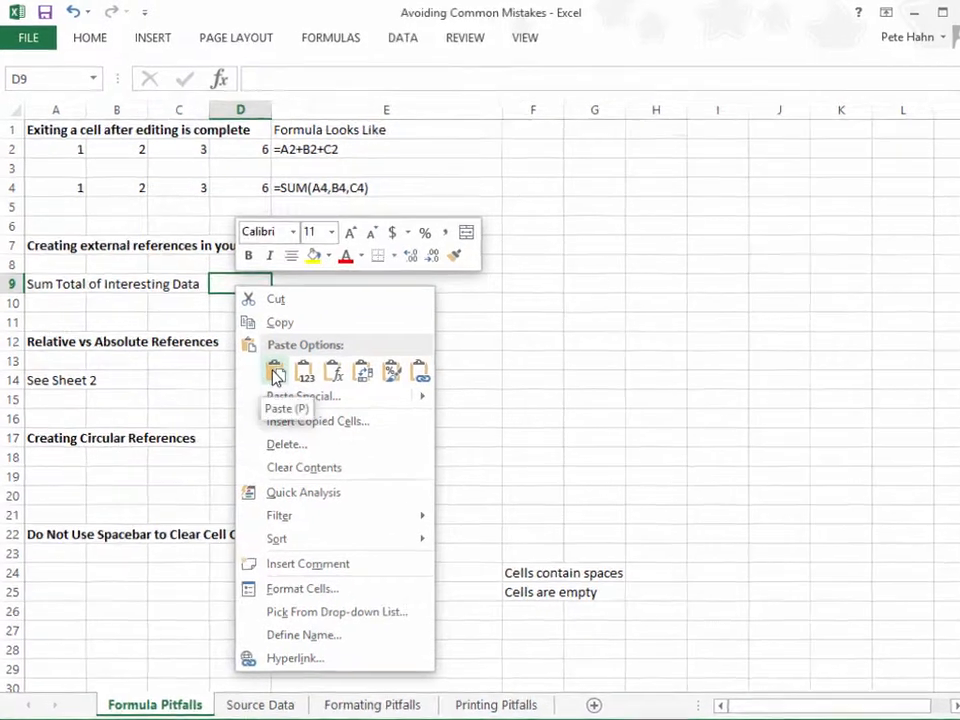
left_click(267, 362)
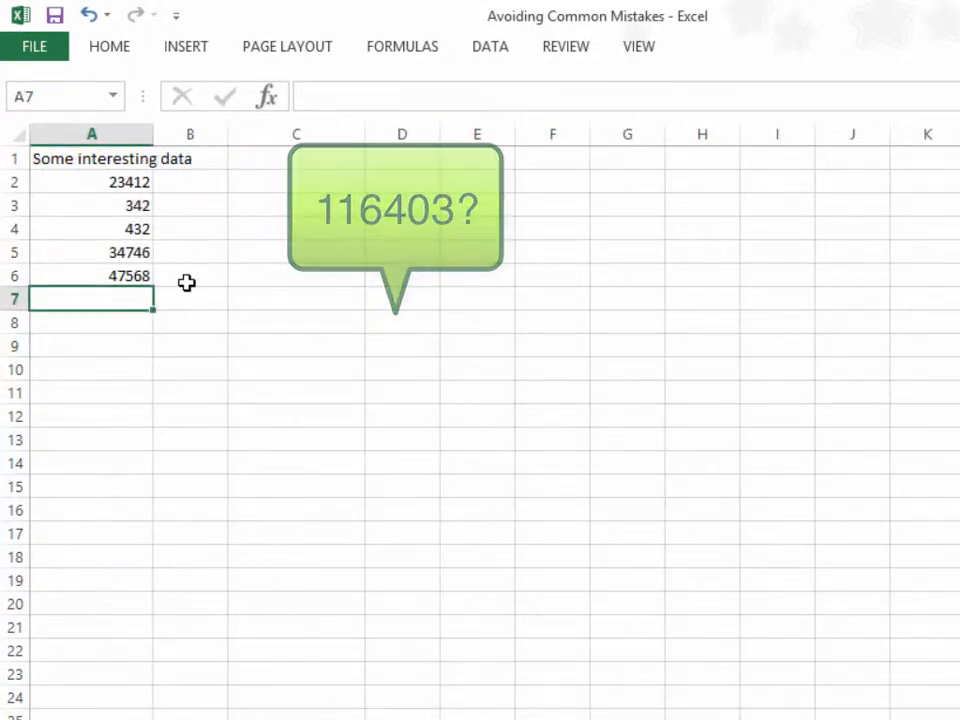
Step: Enter =SUM(A2:A6) in A7 of the Source Data sheet in Avoiding Common Mistakes
type("=sum")
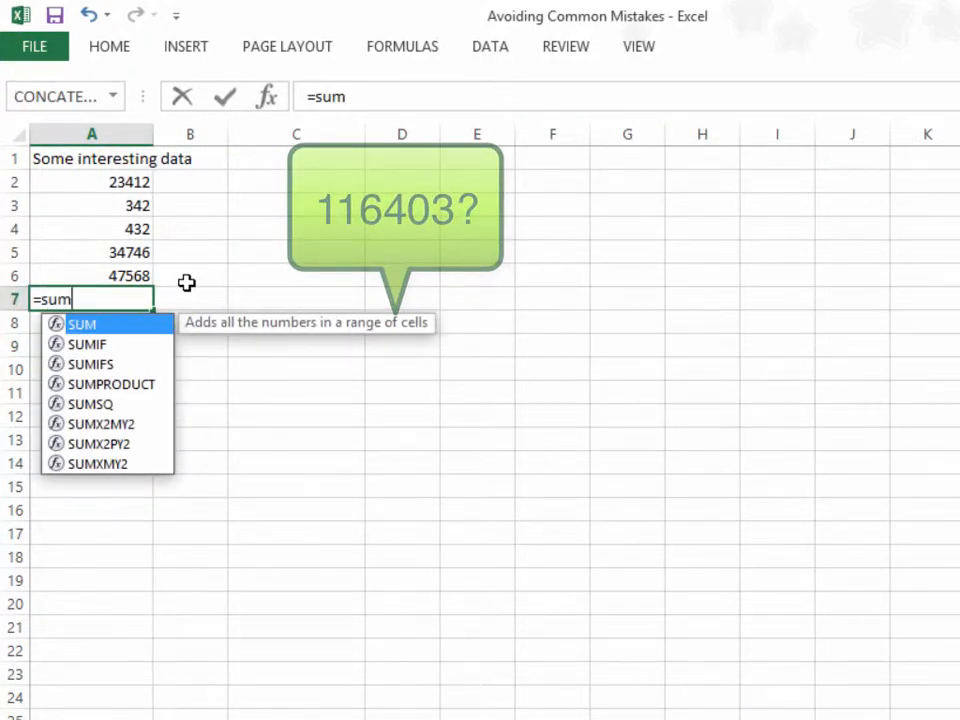
type("(")
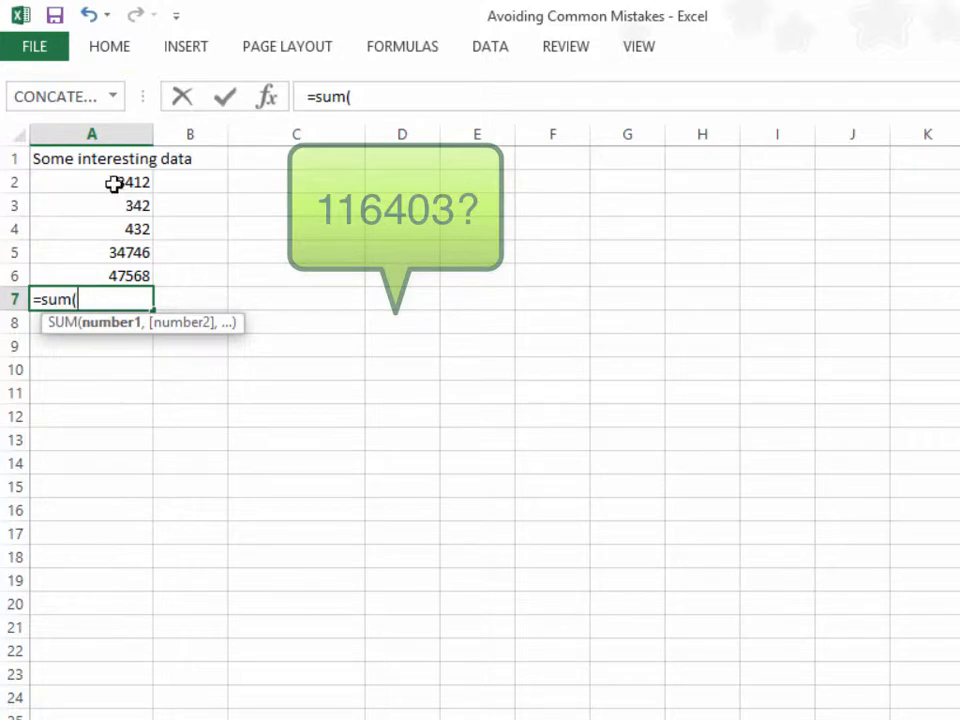
left_click_drag(114, 184, 116, 265)
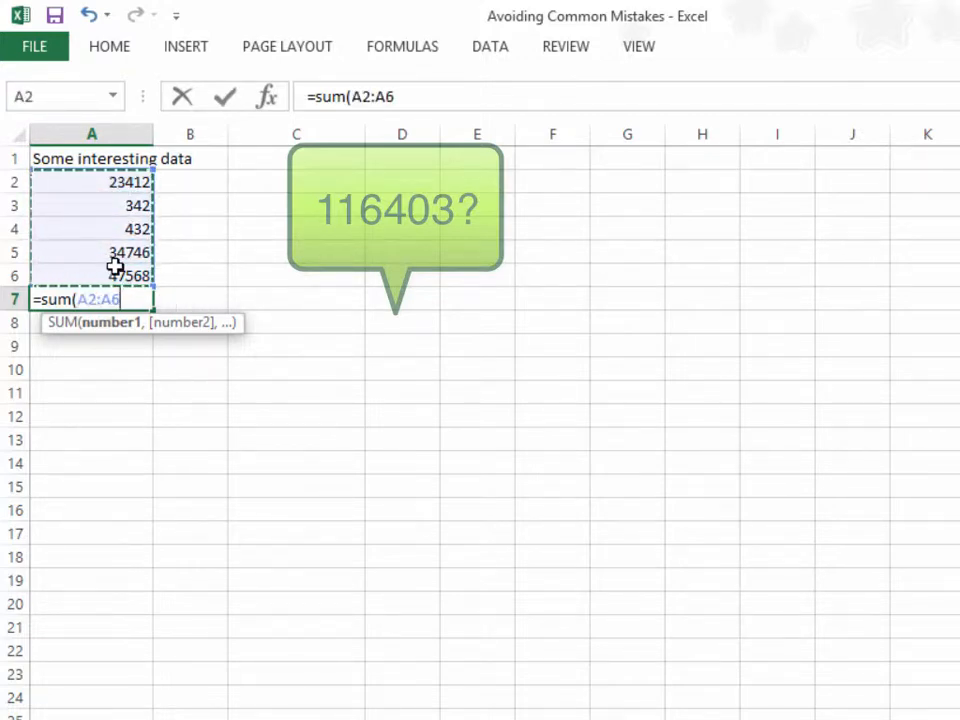
type(")")
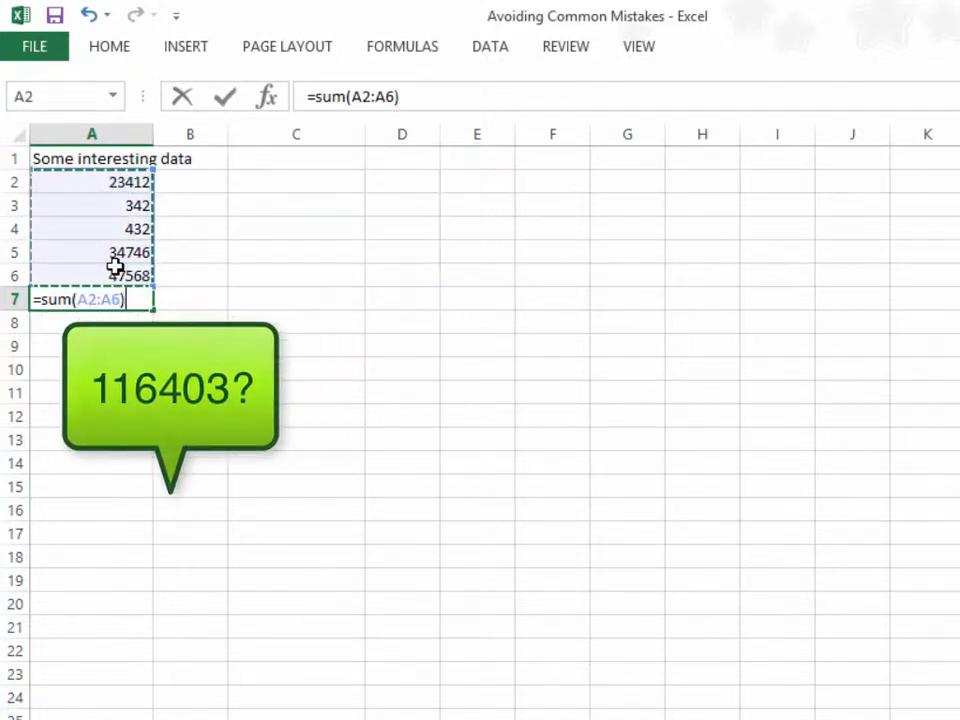
key("Return")
Step: Label the sum on the Source Data sheet by entering Total in B7, and reselect A7
left_click(207, 299)
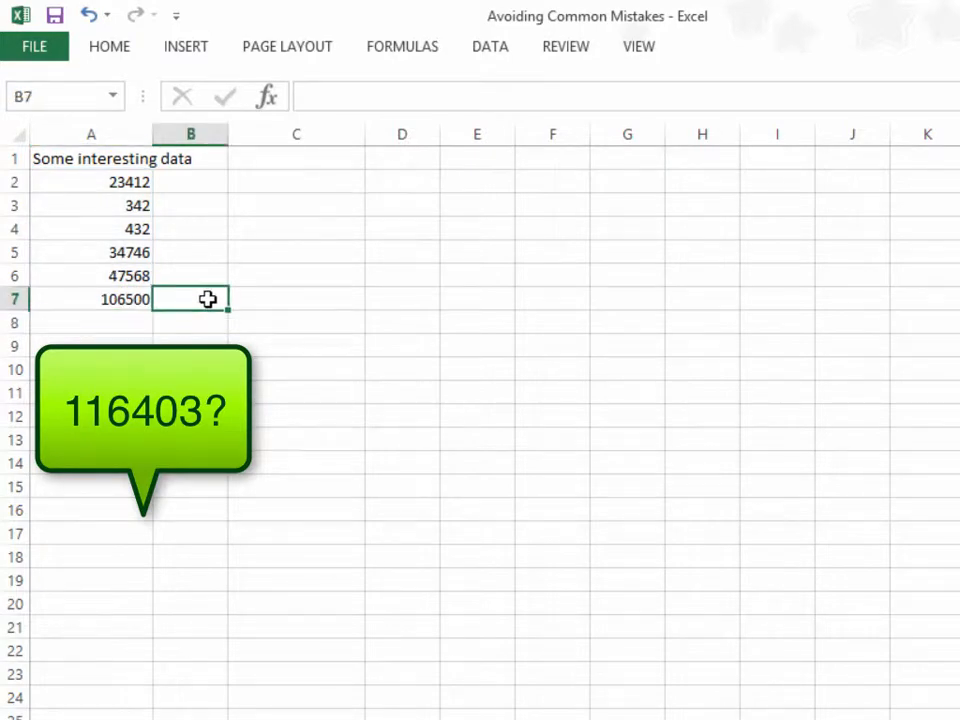
type("Total")
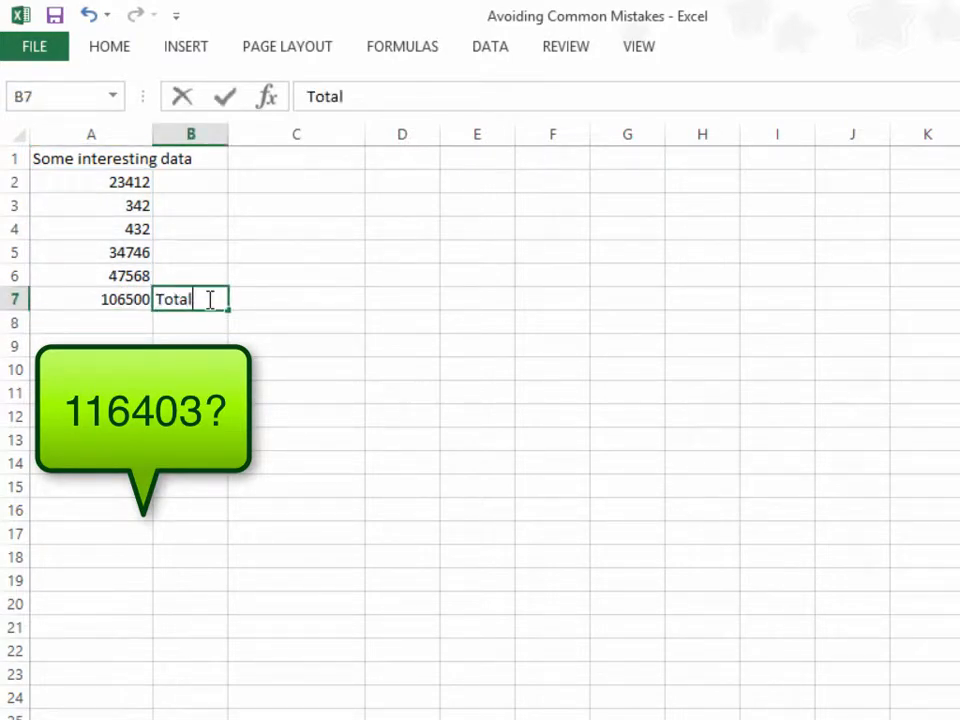
key("Return")
left_click(112, 298)
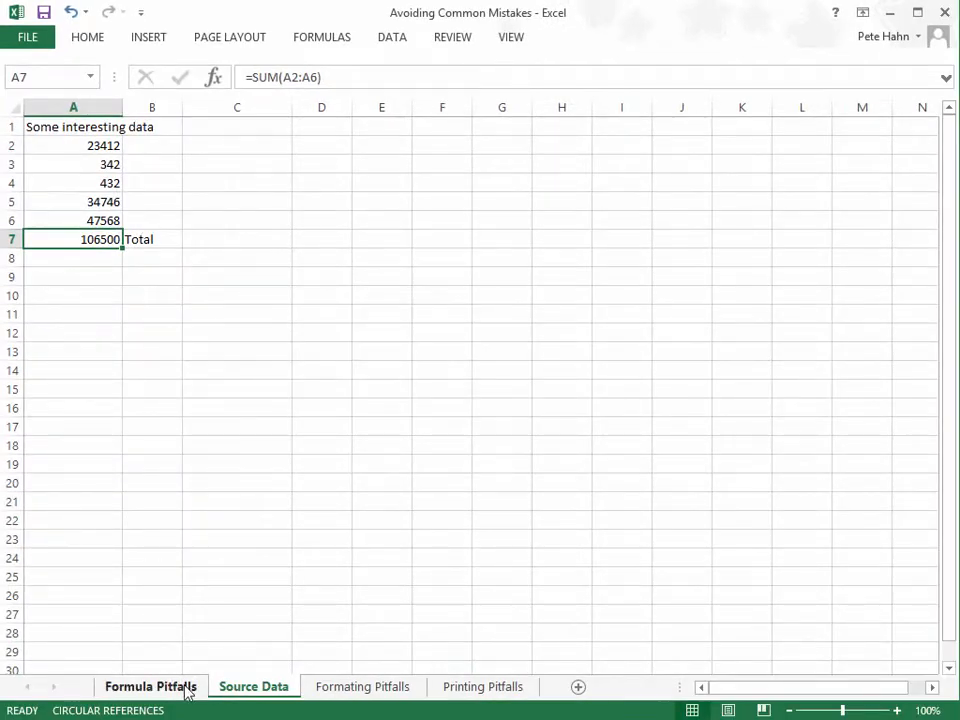
Step: Compare the D9 formula on Formula Pitfalls with the Source Data totals in Common Mistakes Source and Avoiding Common Mistakes
left_click(186, 689)
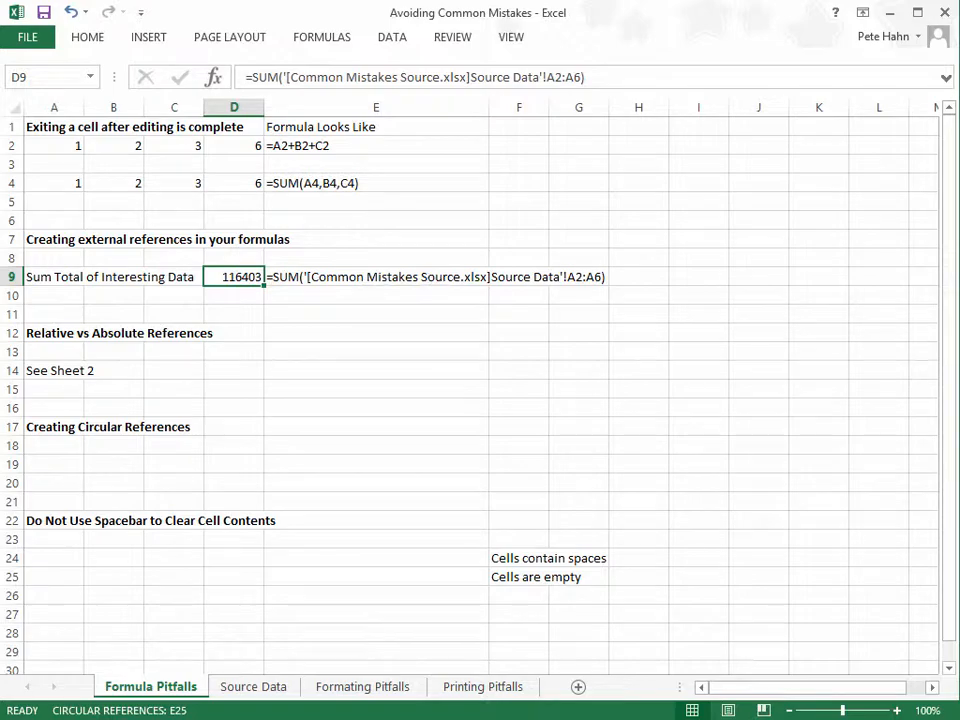
left_click_drag(959, 140, 681, 321)
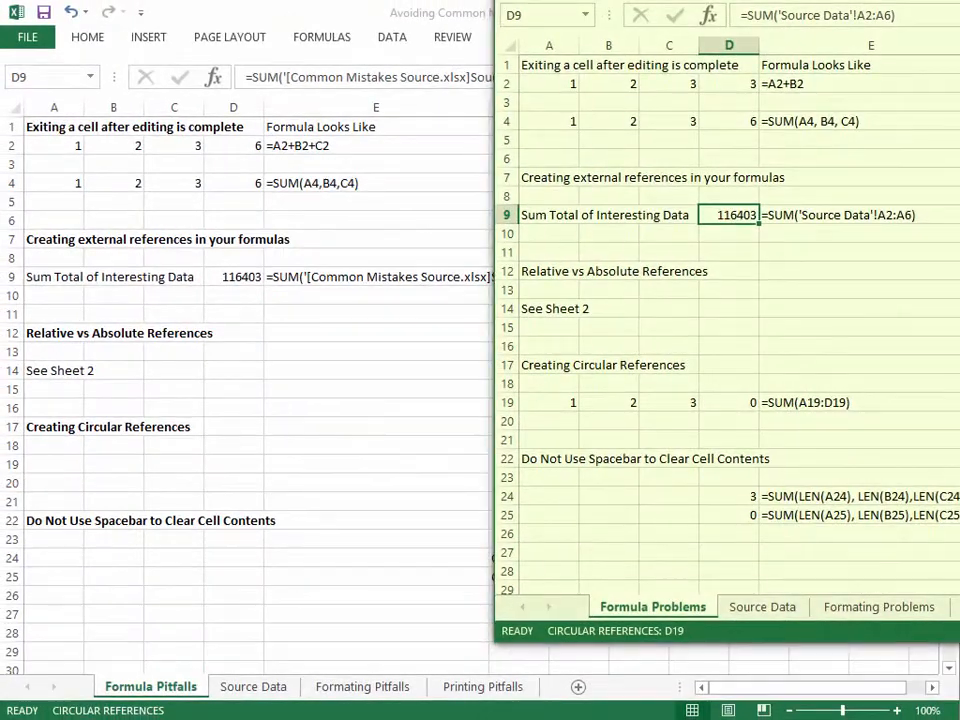
left_click(765, 607)
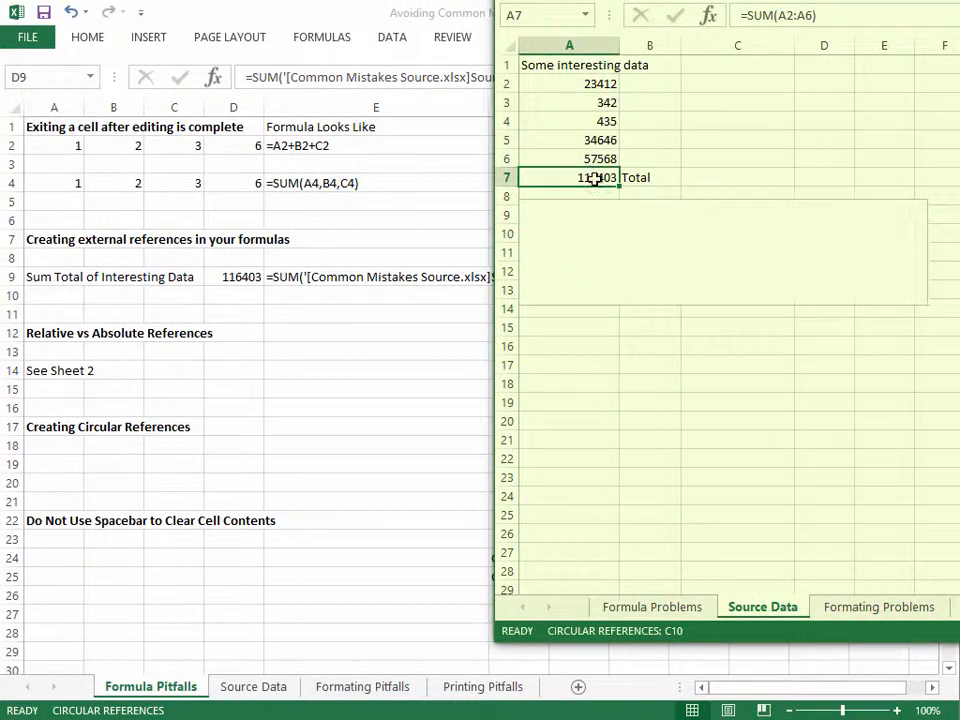
left_click(253, 687)
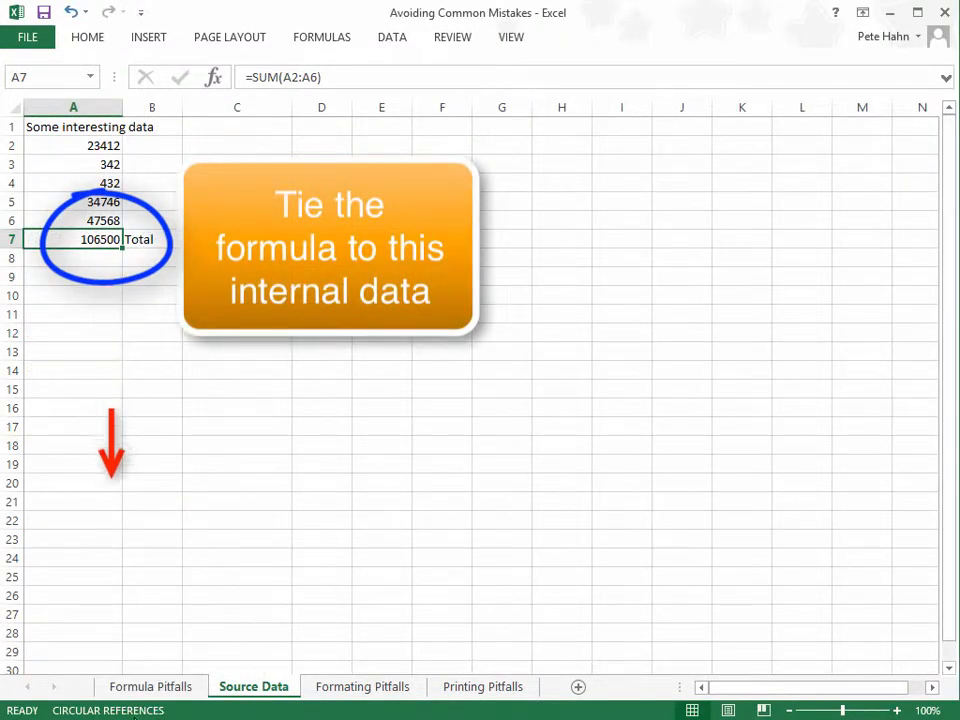
Step: Enter =SUM('Source Data'!A2:A6) in D10 of Formula Pitfalls, picking the range from this workbook's Source Data sheet
left_click(156, 687)
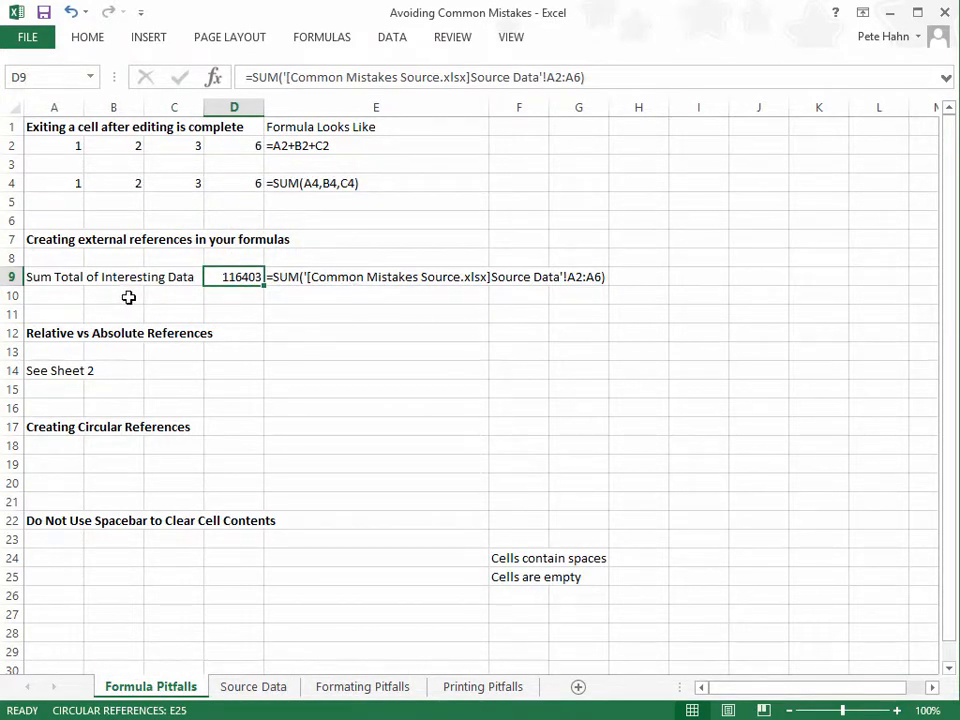
left_click(217, 297)
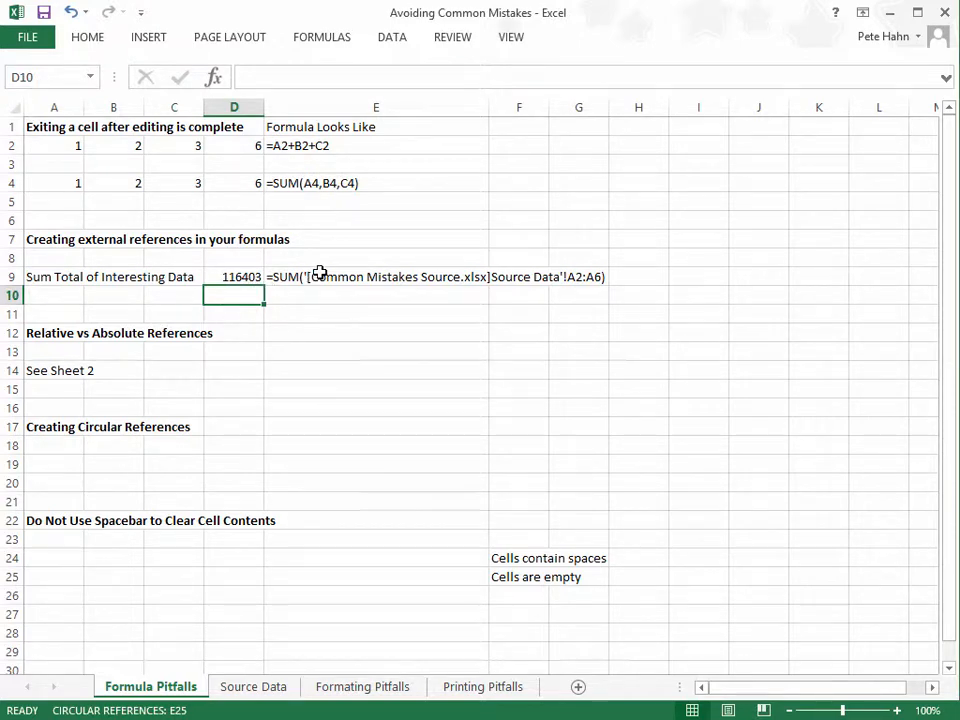
type("=sum(")
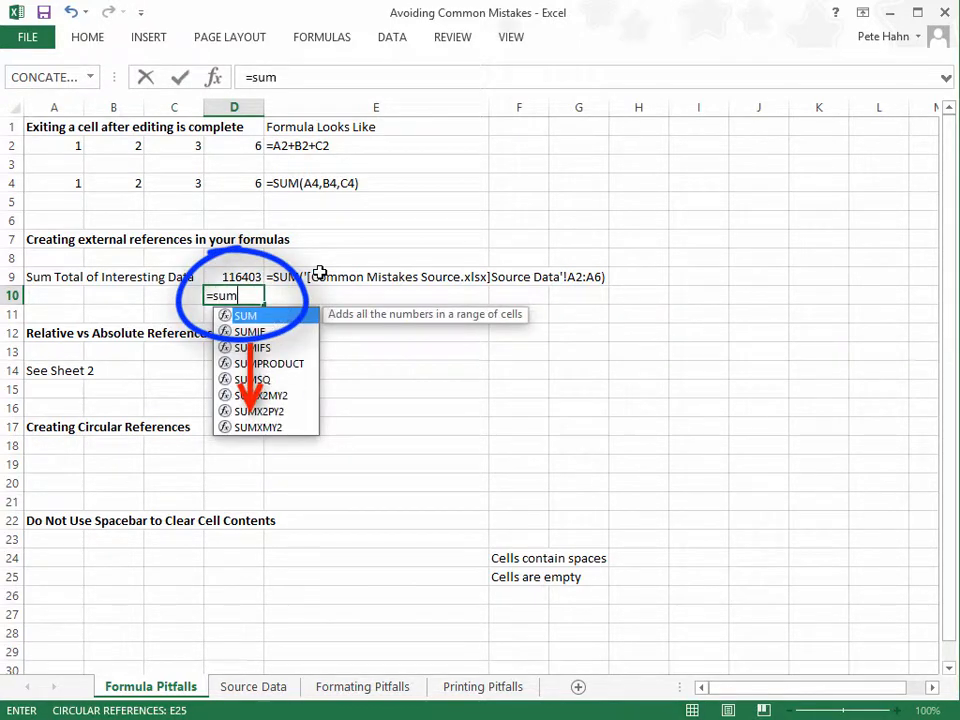
left_click(253, 686)
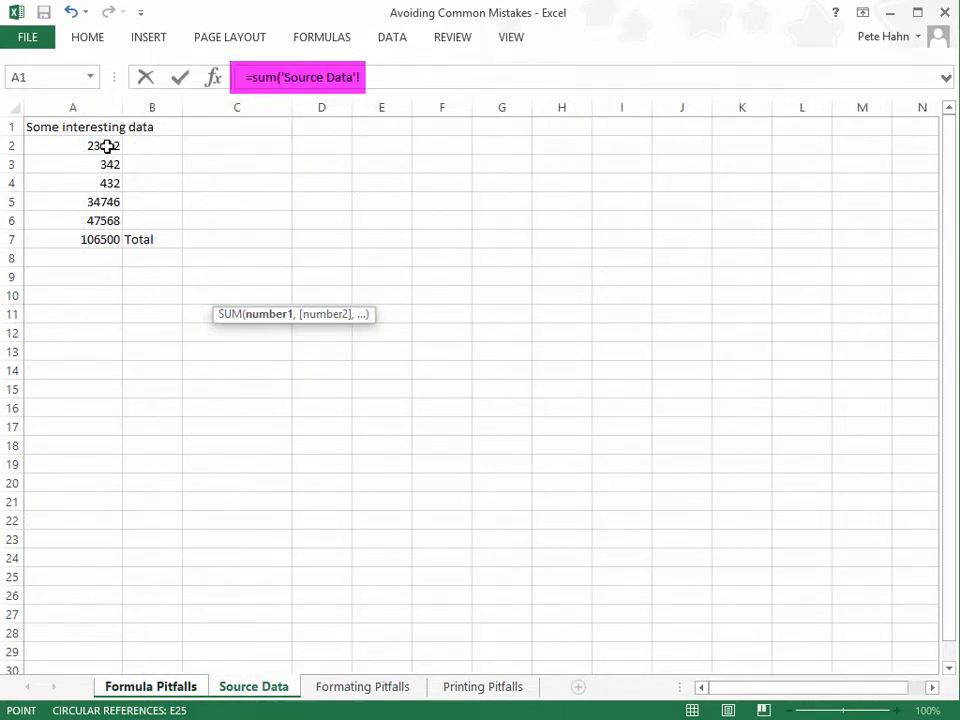
left_click_drag(107, 146, 97, 220)
type(")")
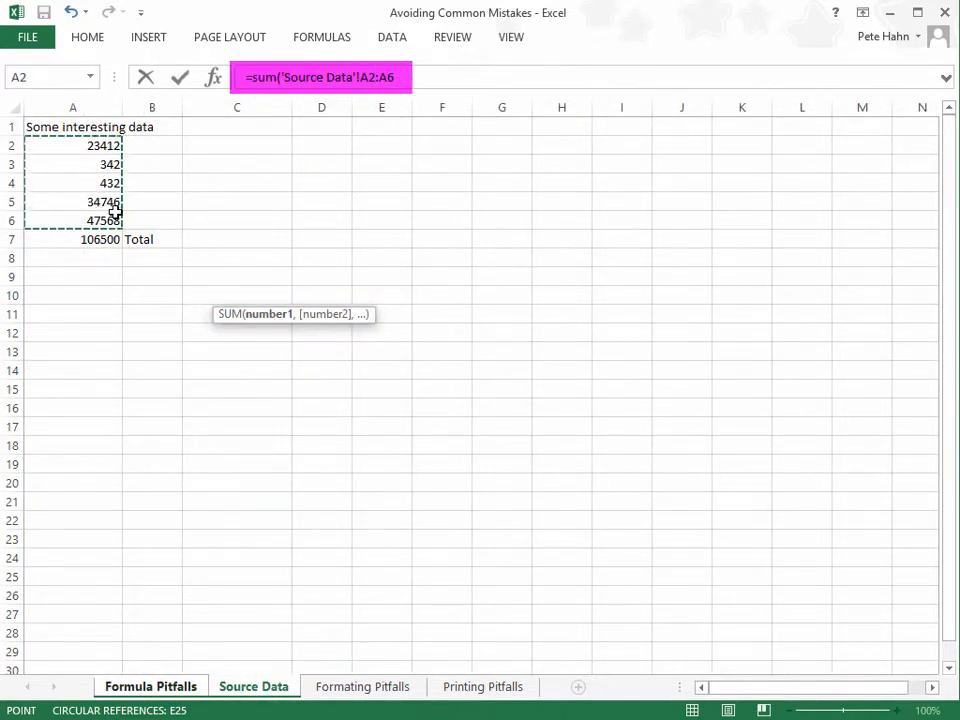
key("Return")
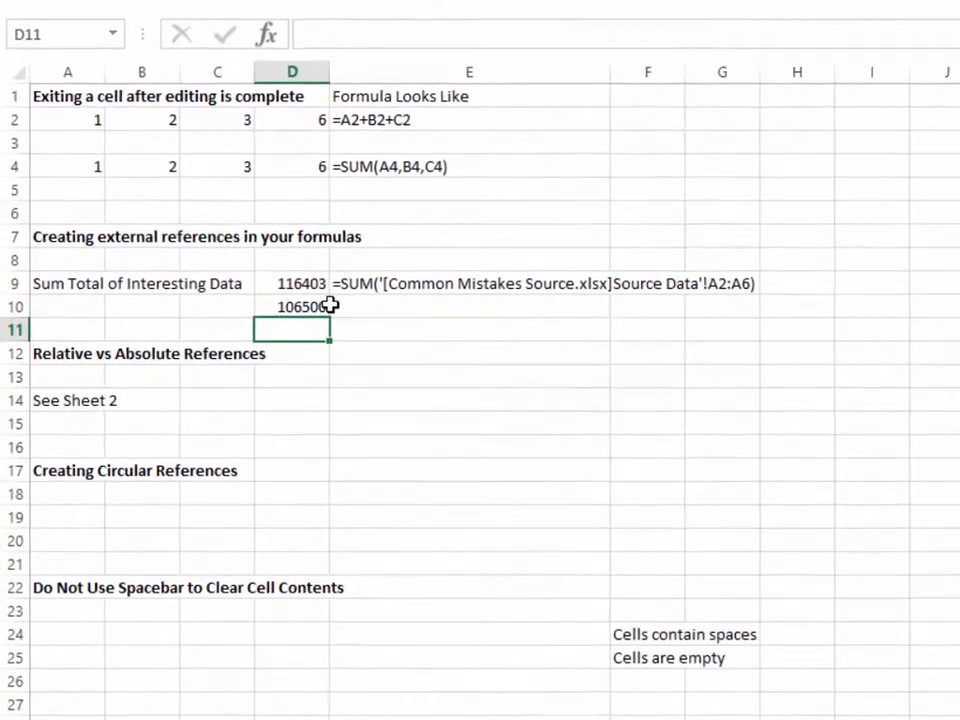
Step: Fill the formula-text formula from E9 down to E10, and select D10 to check its formula
left_click(300, 306)
left_click(433, 288)
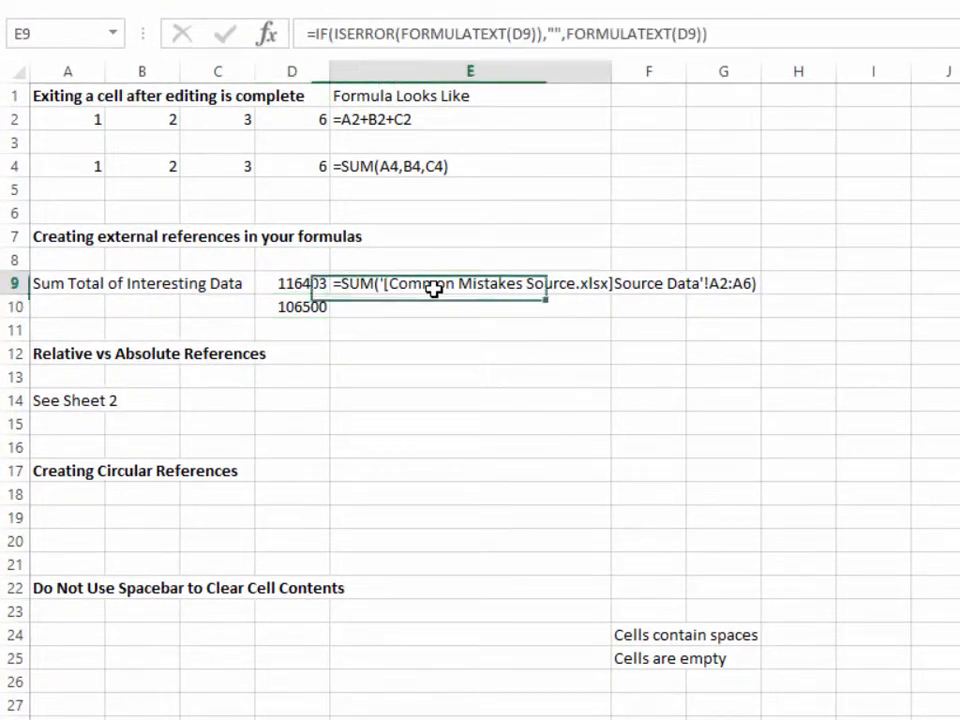
left_click_drag(608, 294, 607, 311)
left_click(292, 306)
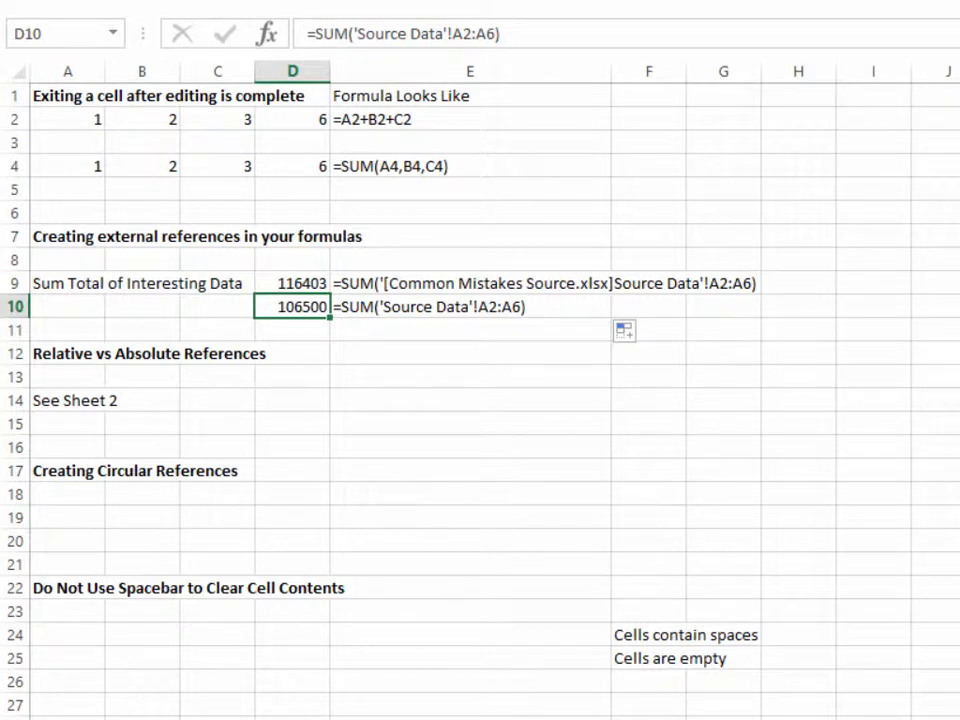
Step: Enter the label Internal Reference in A10 beside the new sum
left_click(80, 304)
type("Inter")
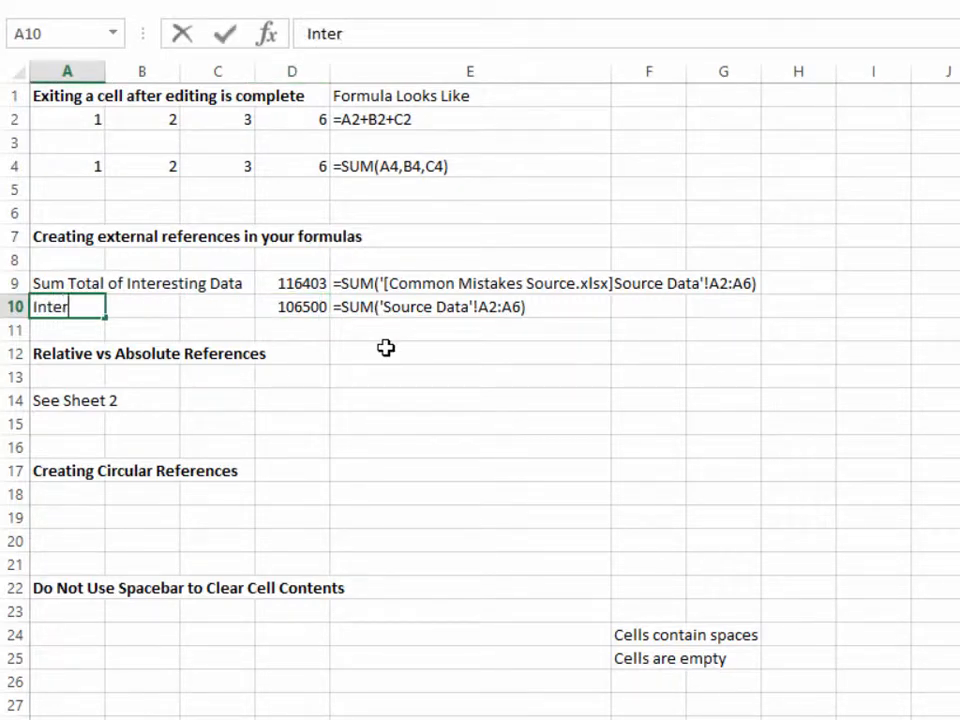
type("nal Reference")
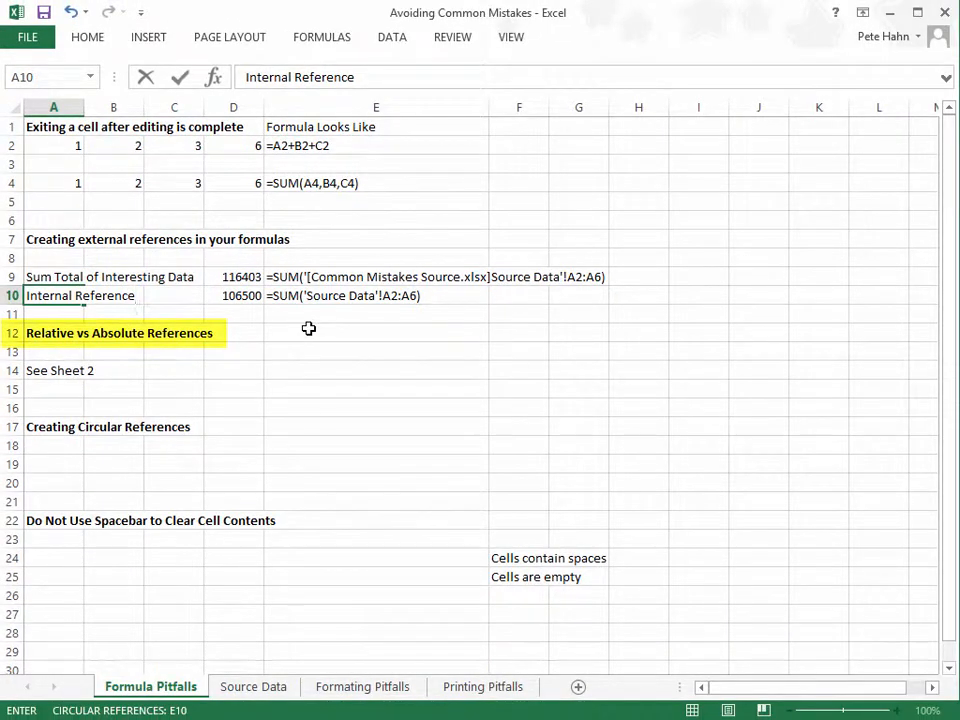
Step: Finish and commit the Internal Reference label in A10 of the Formula Pitfalls sheet
type(".")
key("BackSpace")
key("Return")
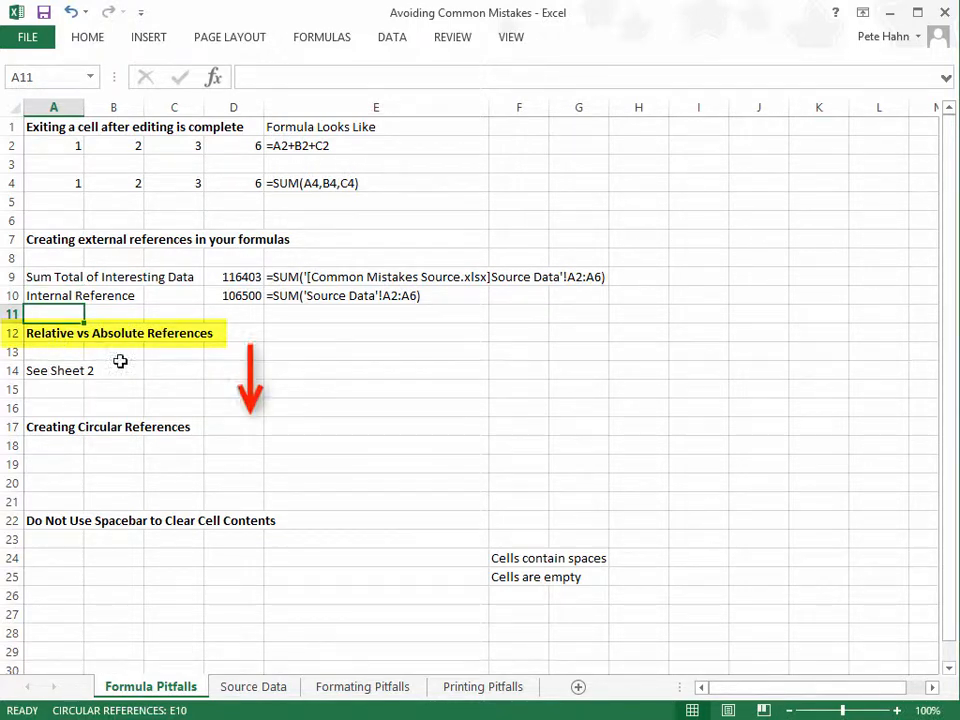
Step: Enter the label Relative Total: in A9 of the Source Data sheet
left_click(244, 687)
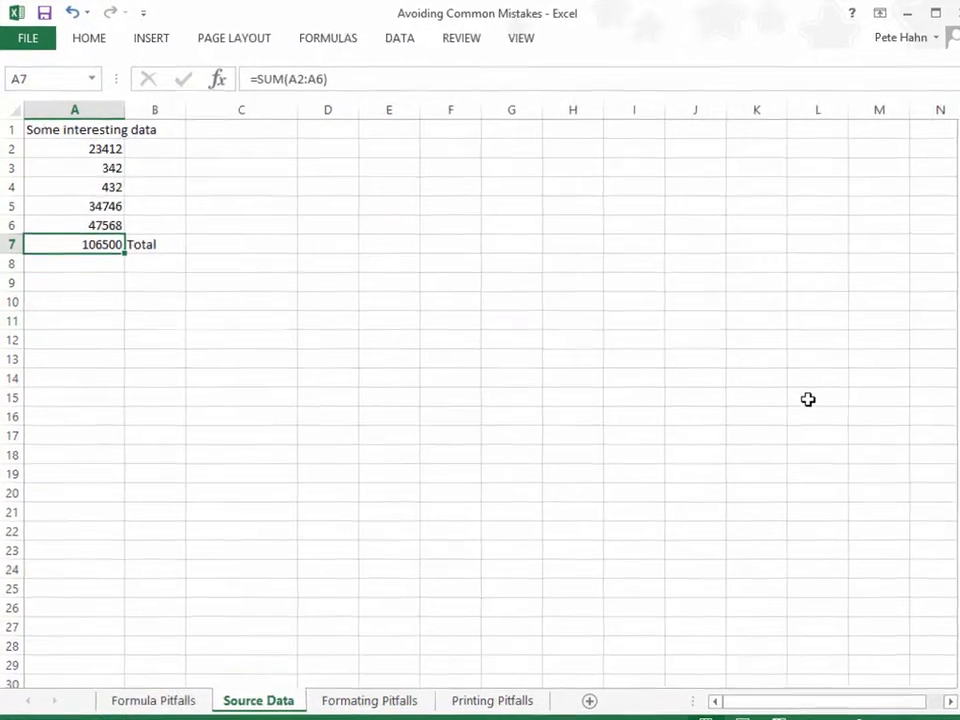
left_click(88, 281)
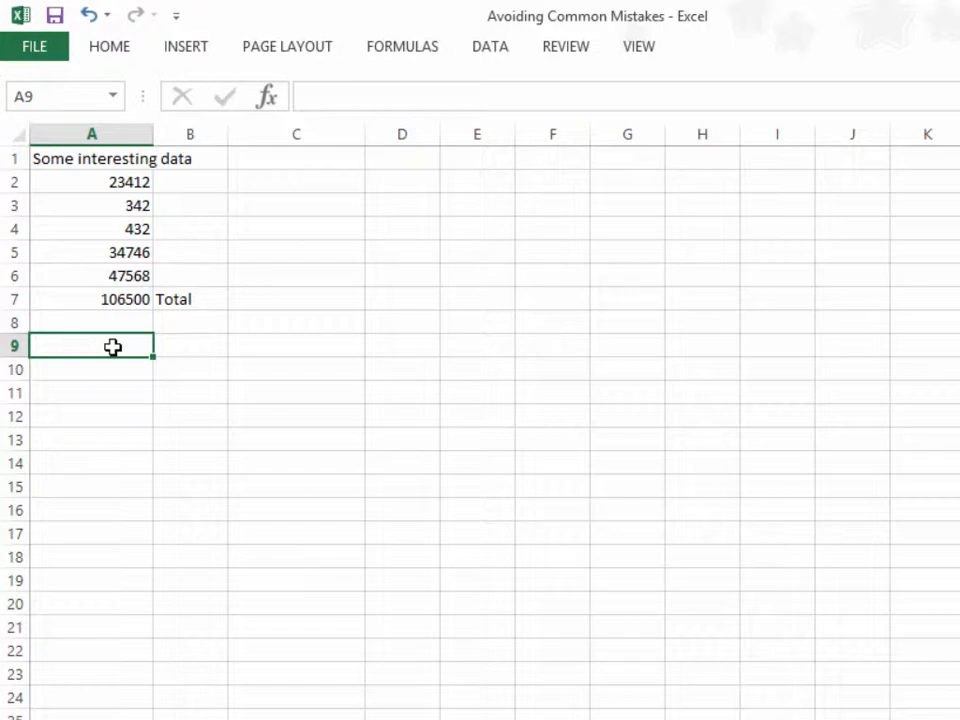
type("R")
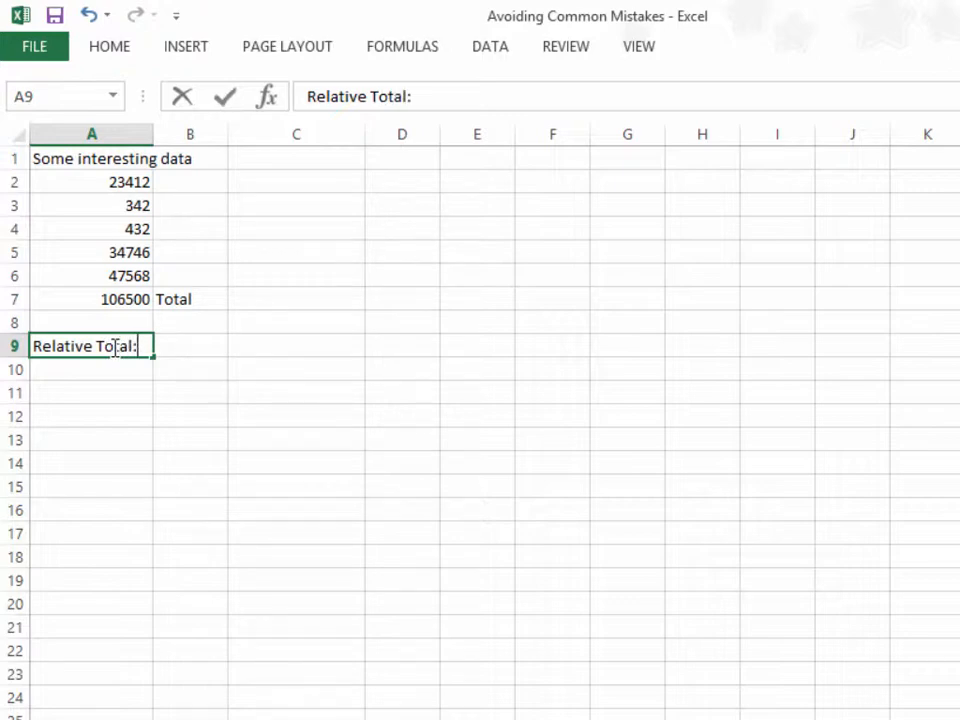
type("elative Total:")
key("Tab")
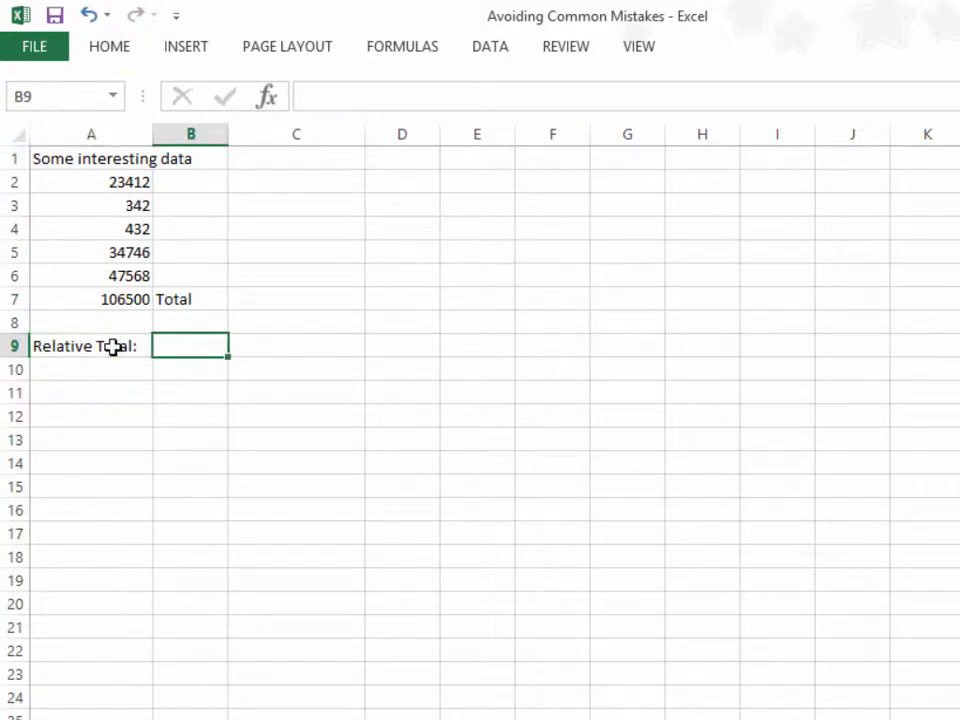
Step: Enter =SUM(A2:A6) in B9 beside the Relative Total: label, picking the range from the data column
type("=")
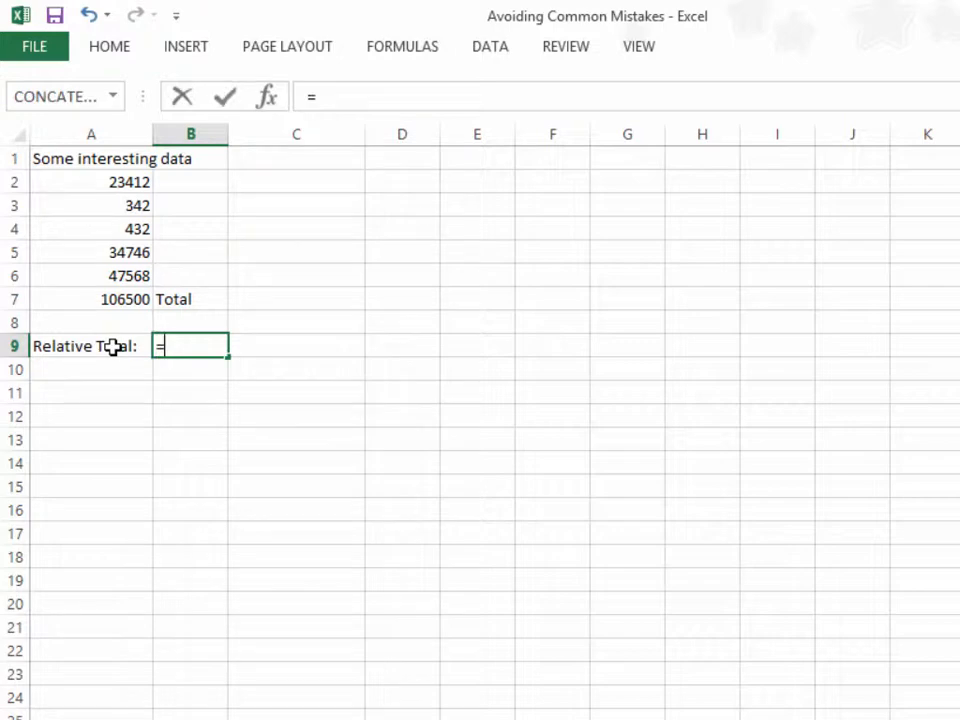
type("sm")
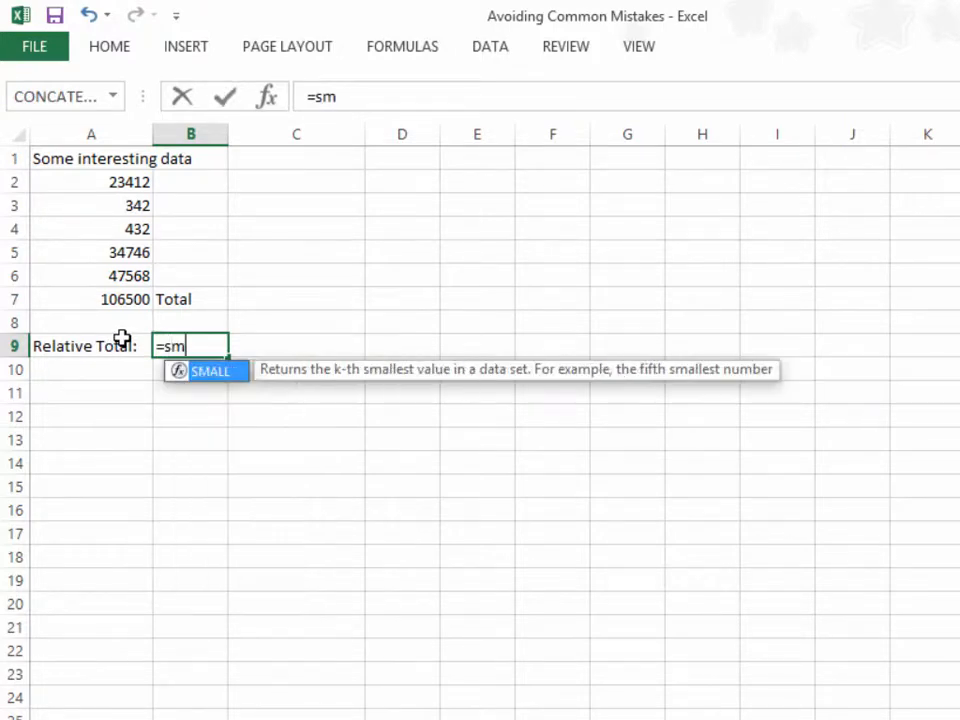
key("BackSpace")
type("um(")
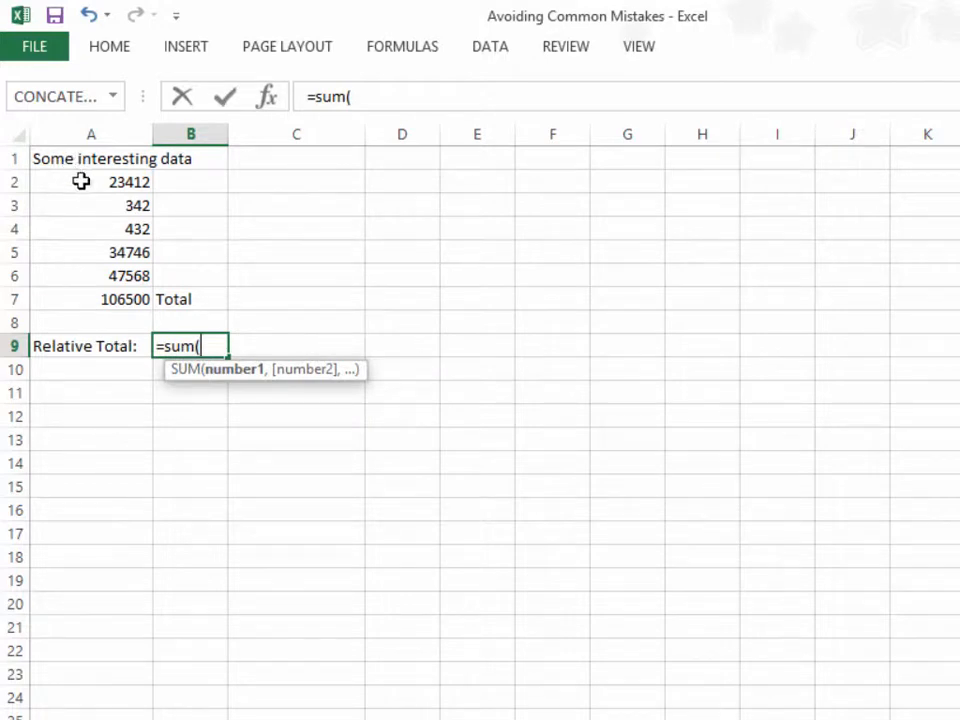
left_click_drag(80, 181, 88, 287)
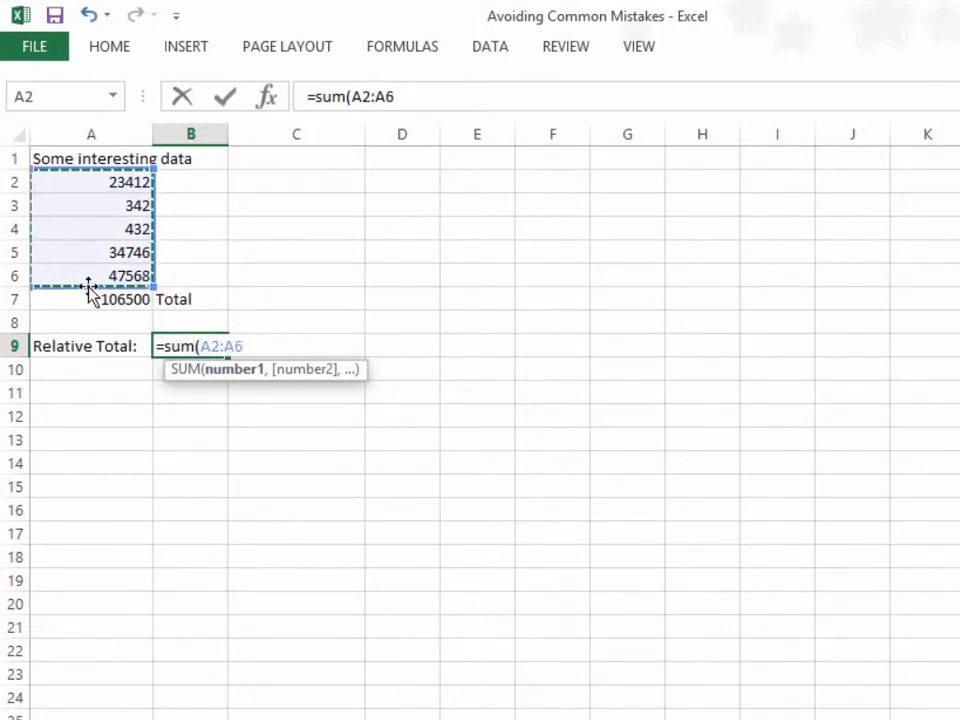
type(")")
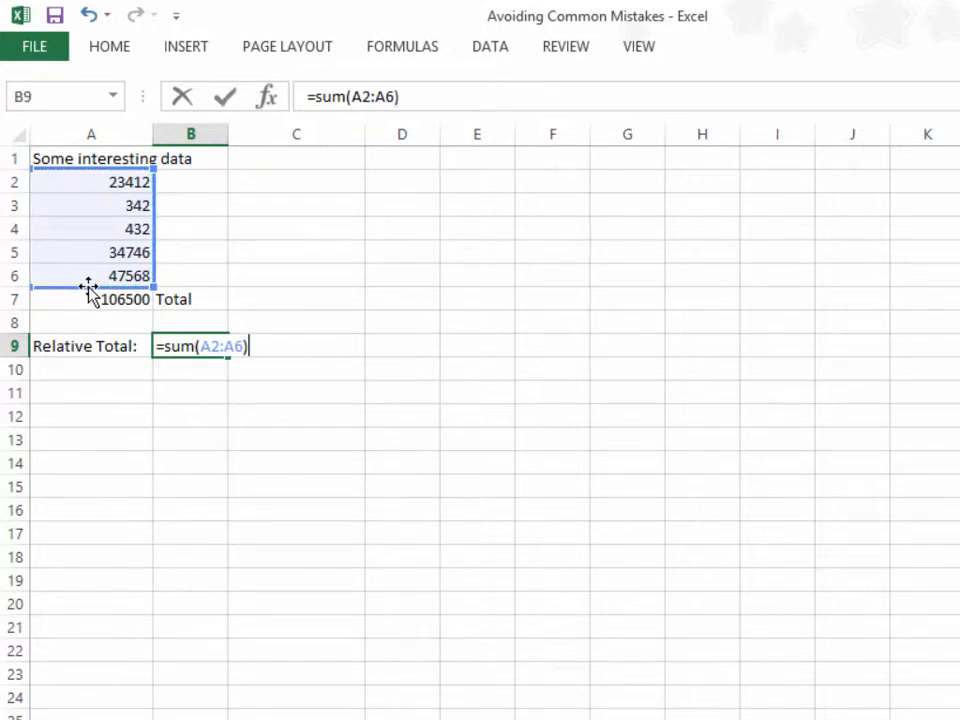
key("Return")
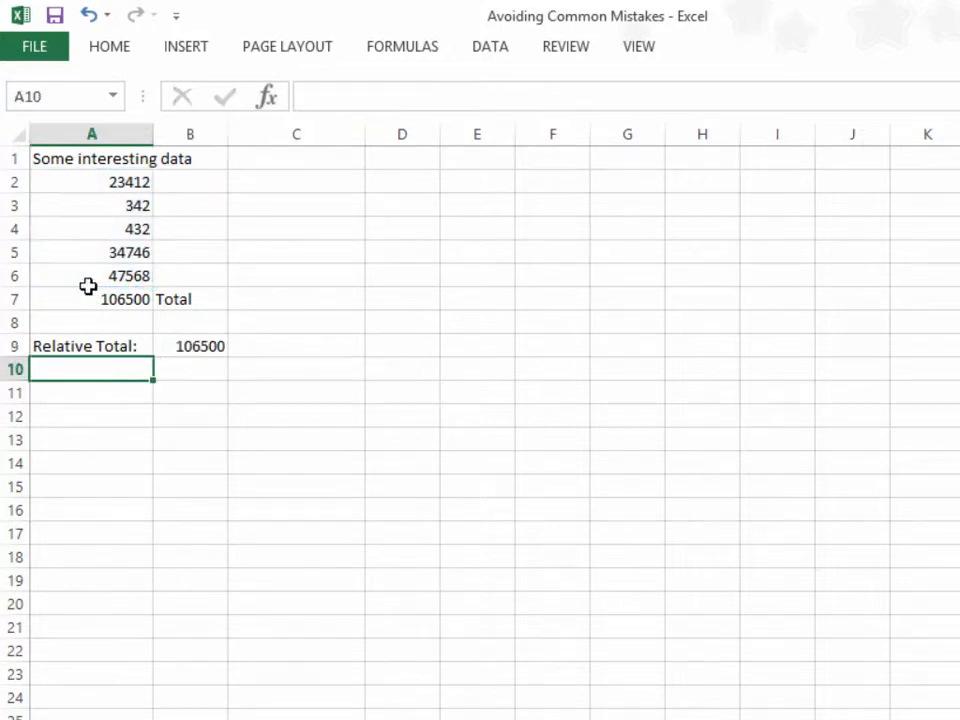
Step: Enter =FORMULATEXT(B9) in C9 to show the sum formula as text, and select C9 to check it
left_click(328, 349)
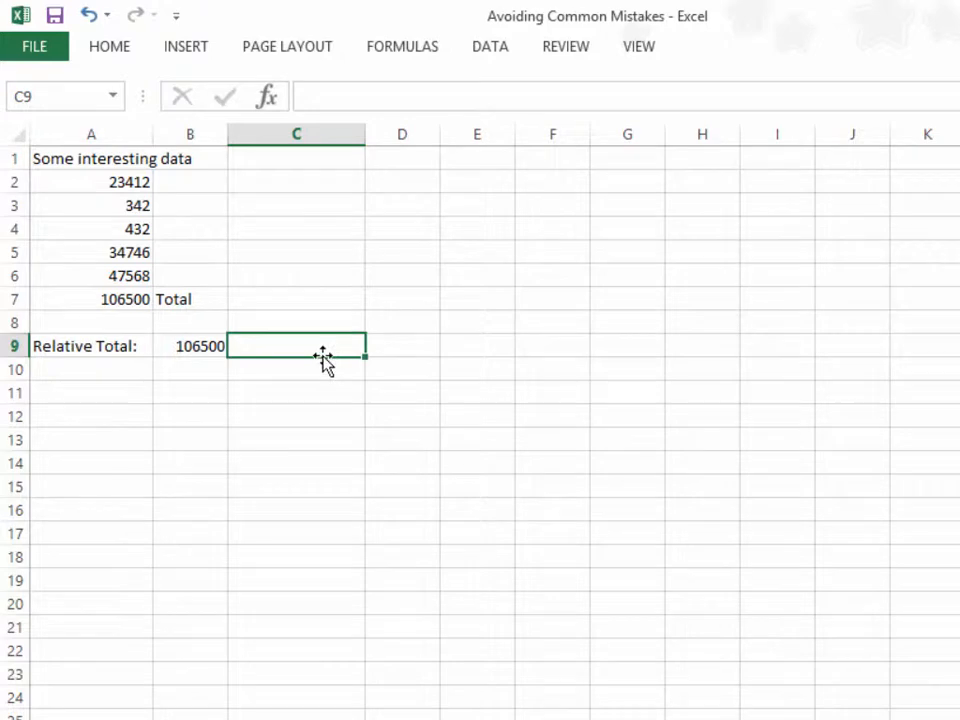
type("=")
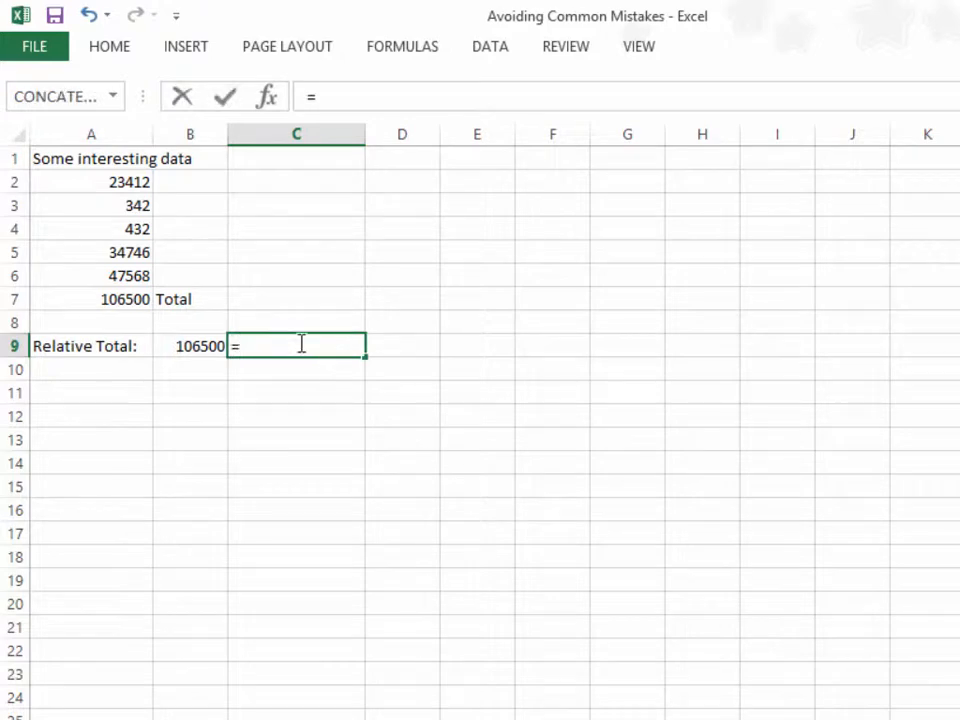
type("form")
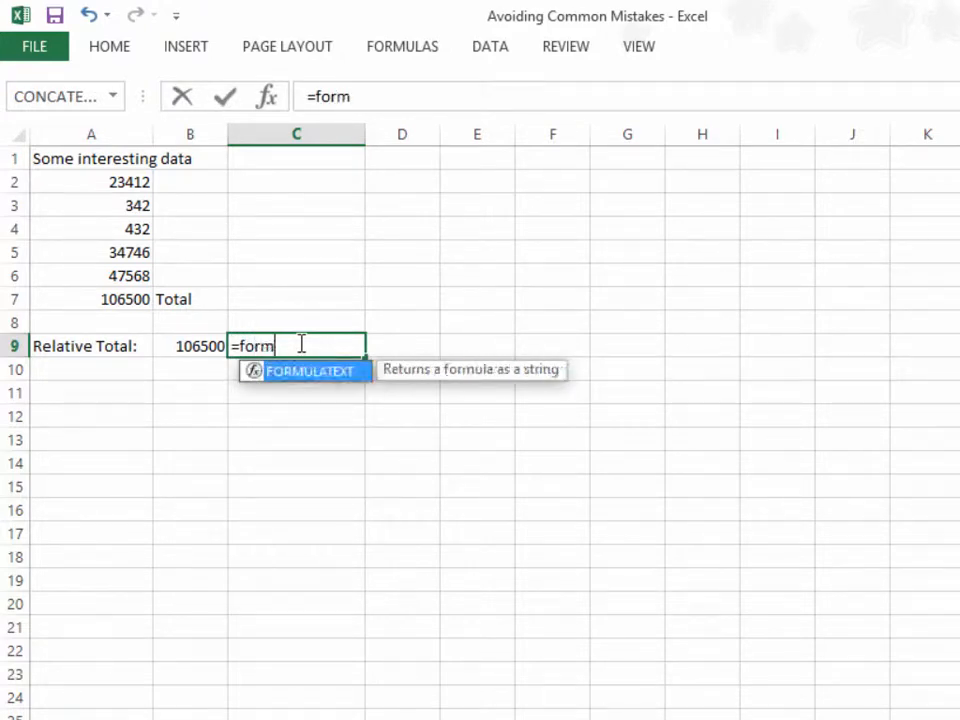
key("Tab")
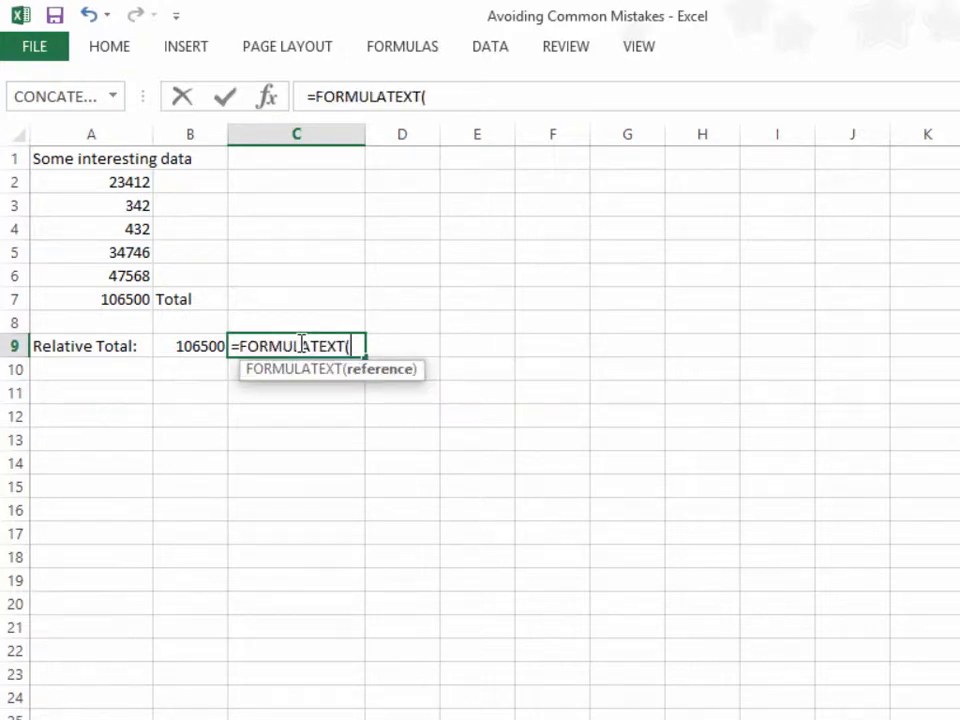
left_click(199, 343)
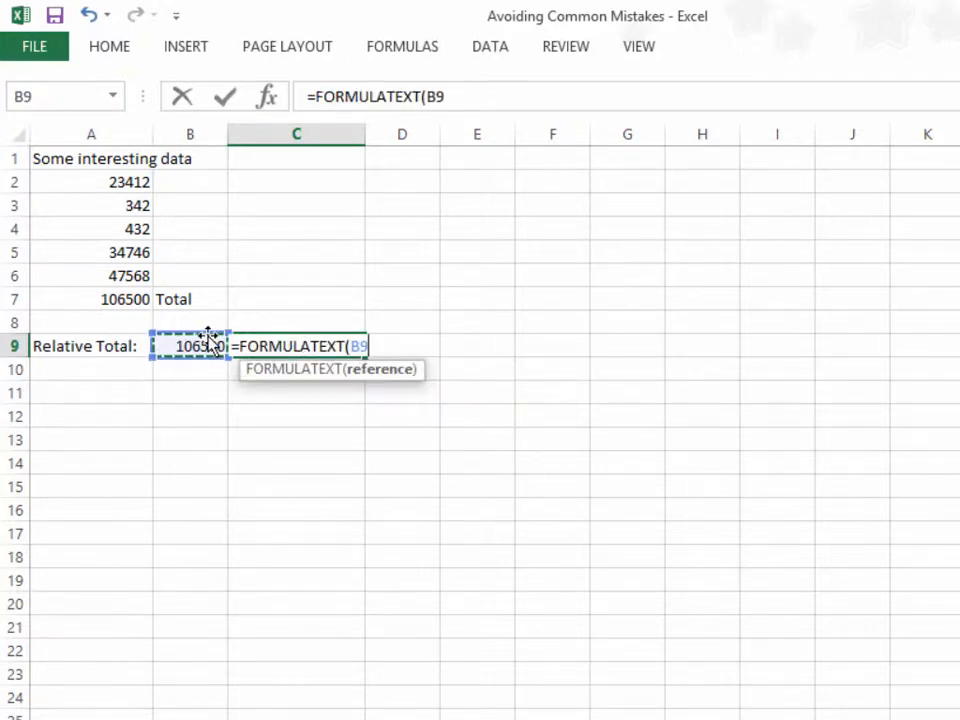
type(")")
key("Return")
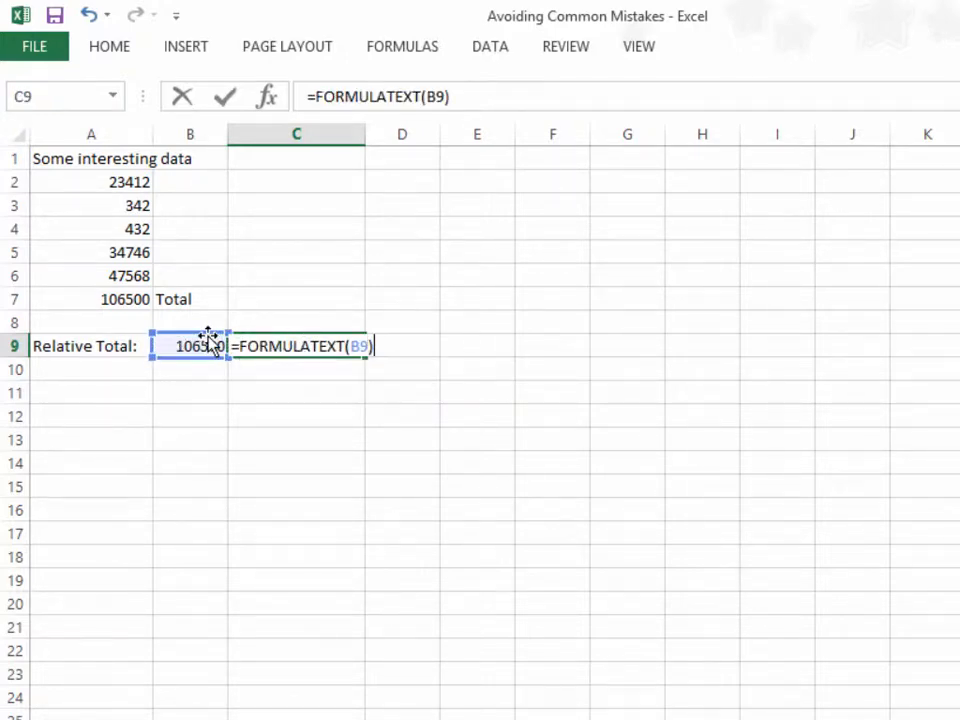
left_click(316, 348)
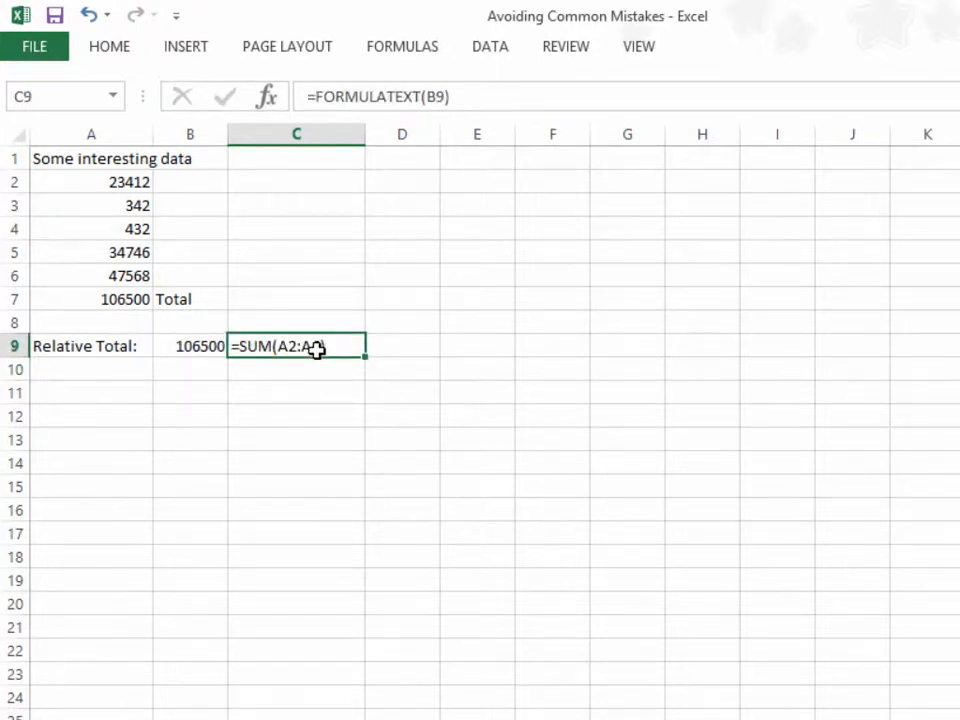
Step: Enter the label Relative Reference in D9 beside the formula text
left_click(397, 348)
type("Relative Reference")
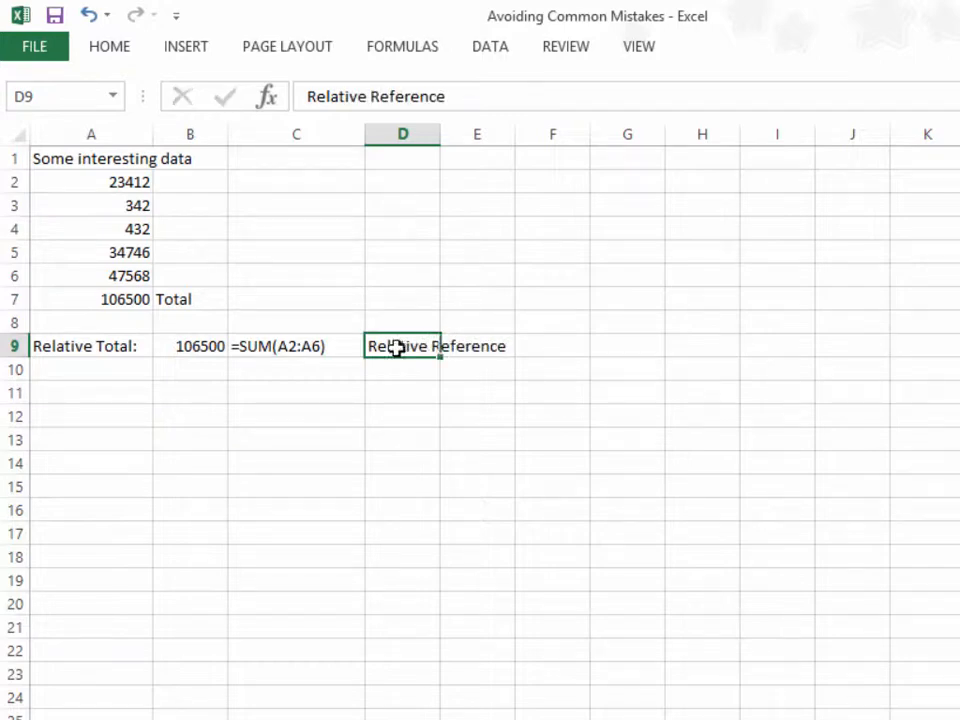
key("Return")
left_click(112, 371)
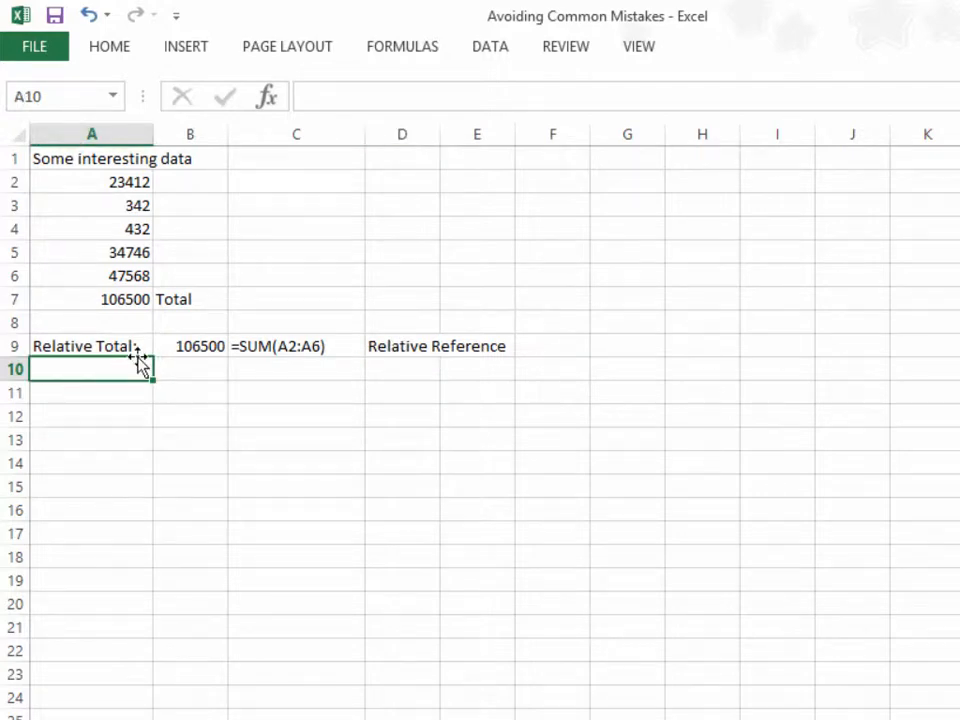
Step: Copy the sum formula from B9 and paste it into B10, one row below
left_click(195, 346)
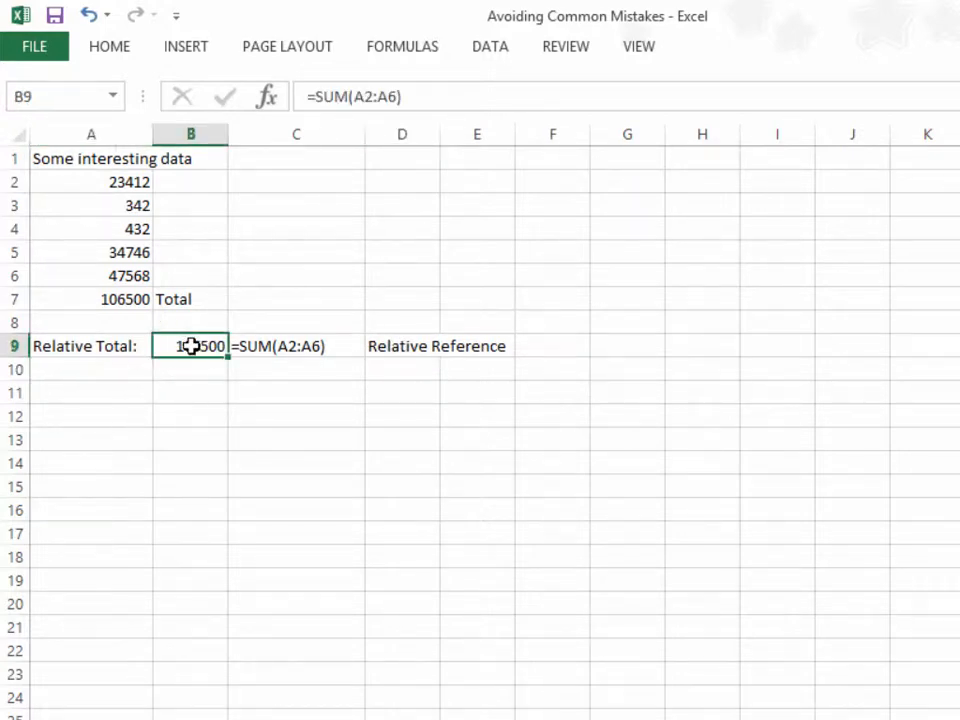
right_click(195, 352)
left_click(238, 390)
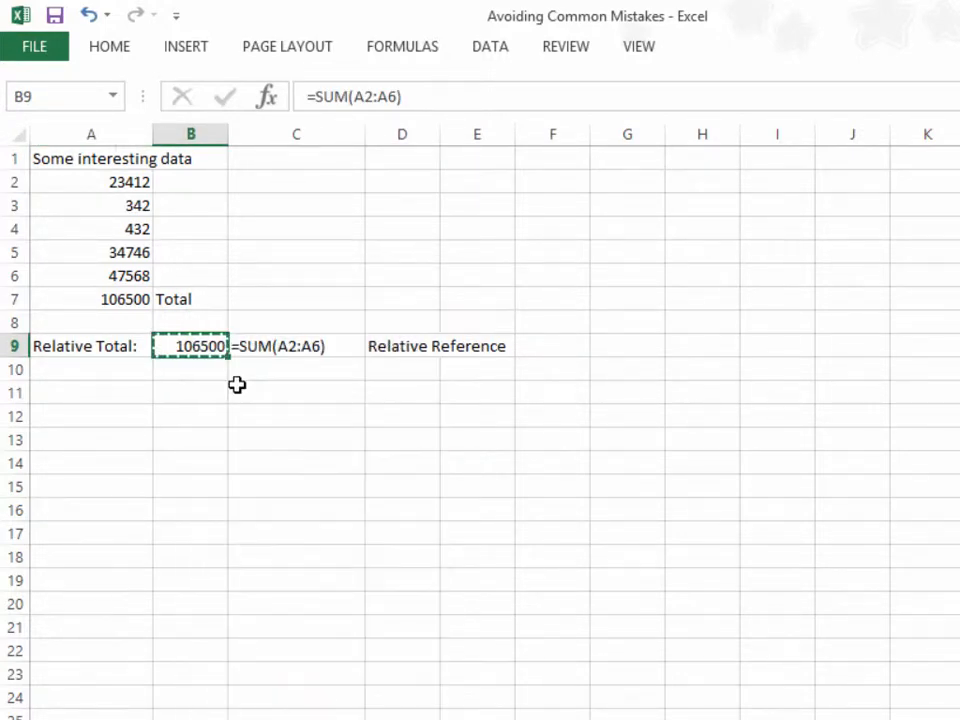
left_click(193, 374)
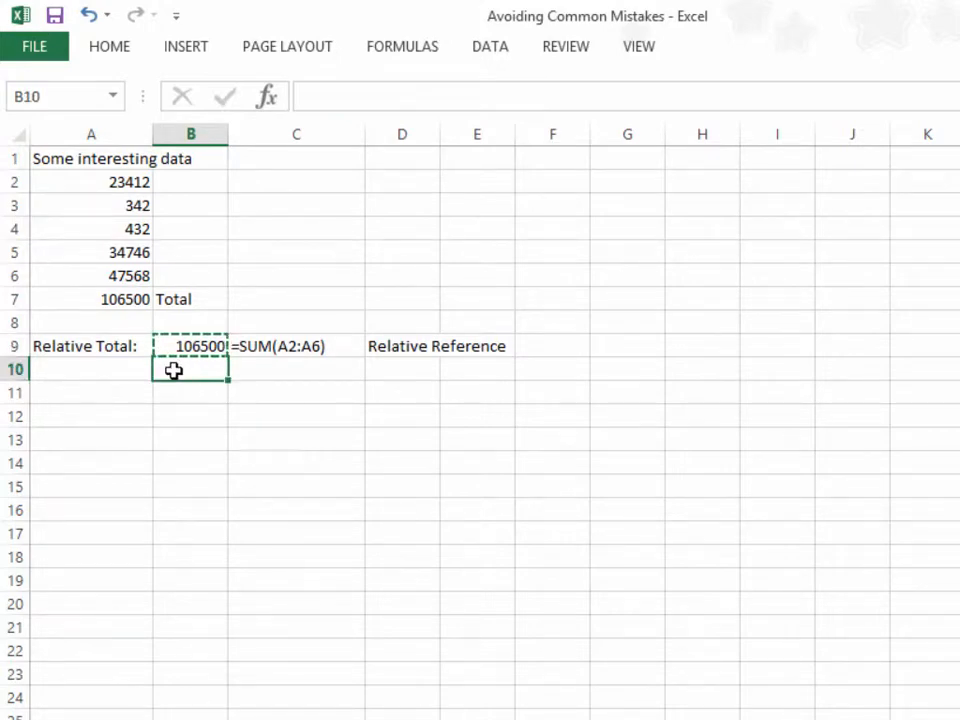
right_click(200, 372)
left_click(222, 474)
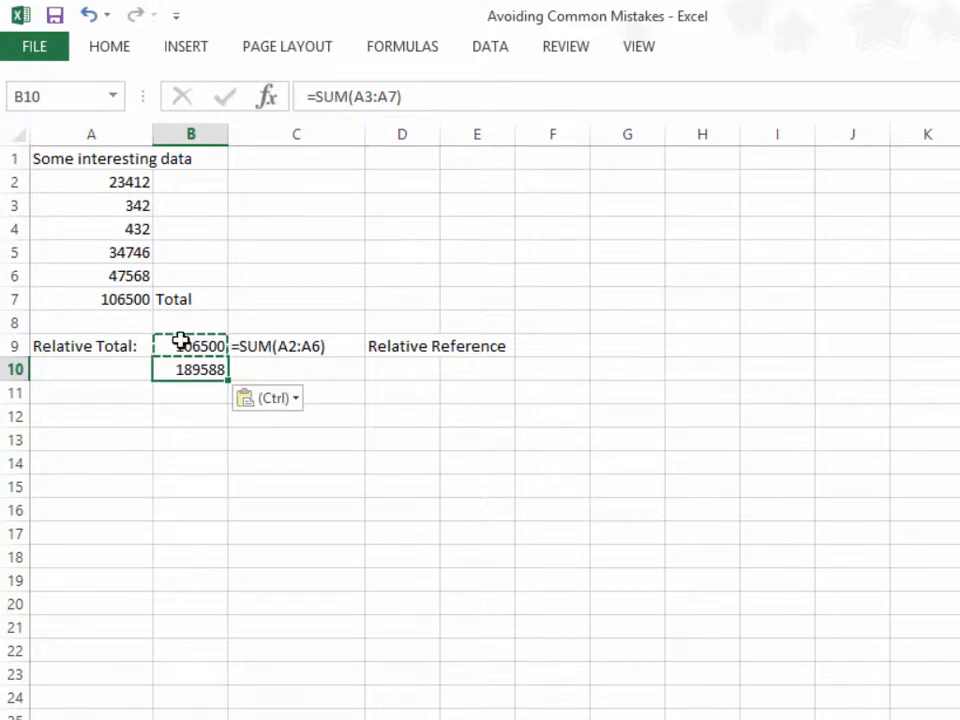
Step: Copy the FORMULATEXT formula from C9 and paste it into C10
left_click(279, 346)
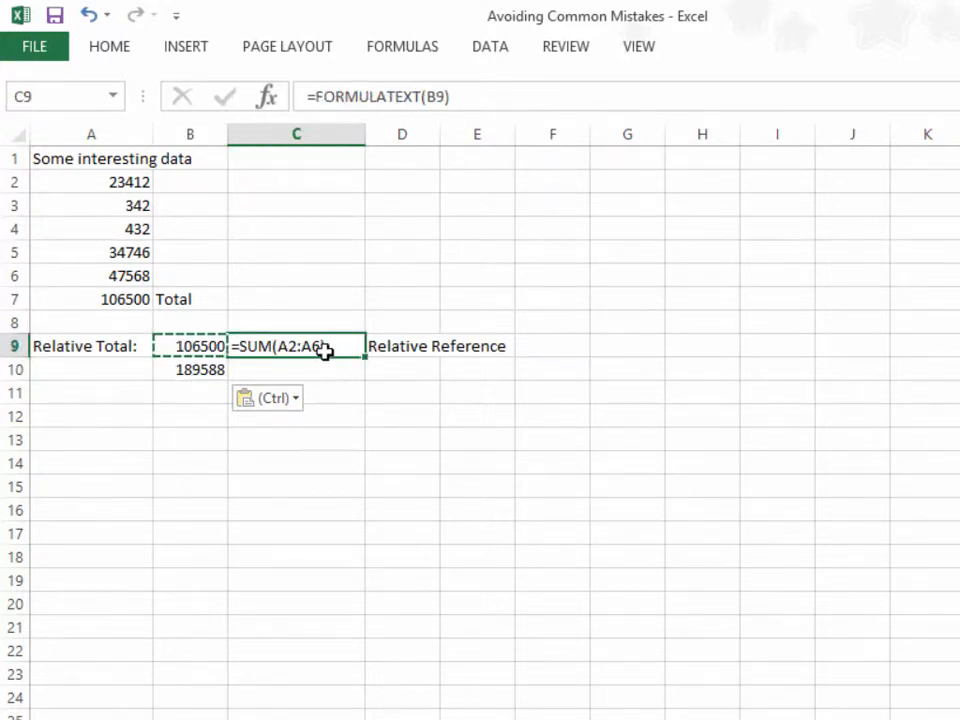
right_click(321, 349)
left_click(338, 391)
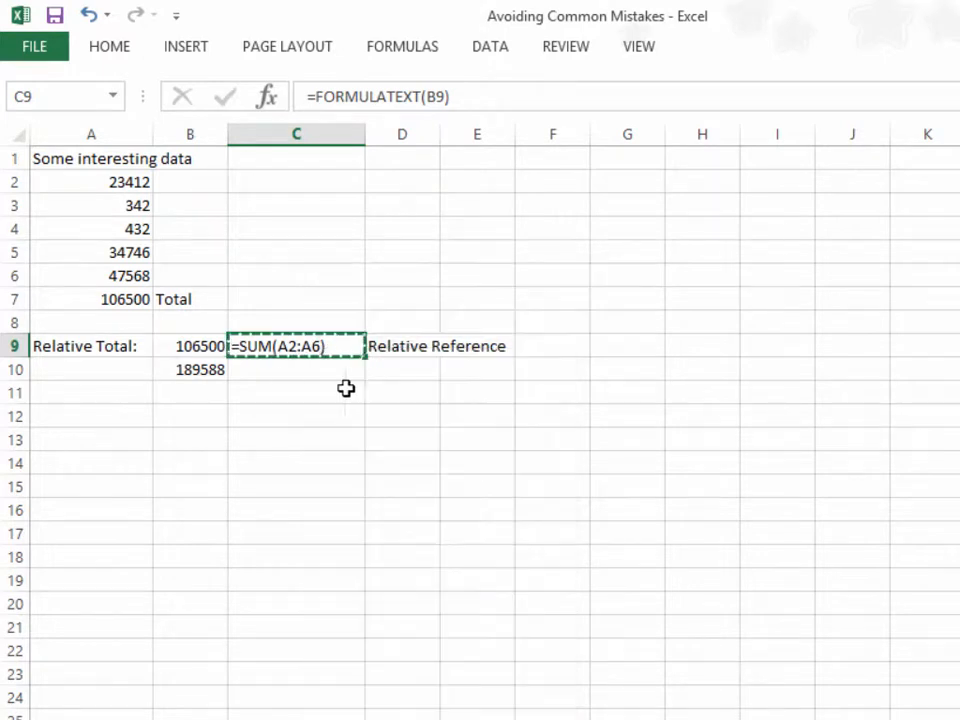
left_click(270, 372)
right_click(271, 373)
left_click(319, 481)
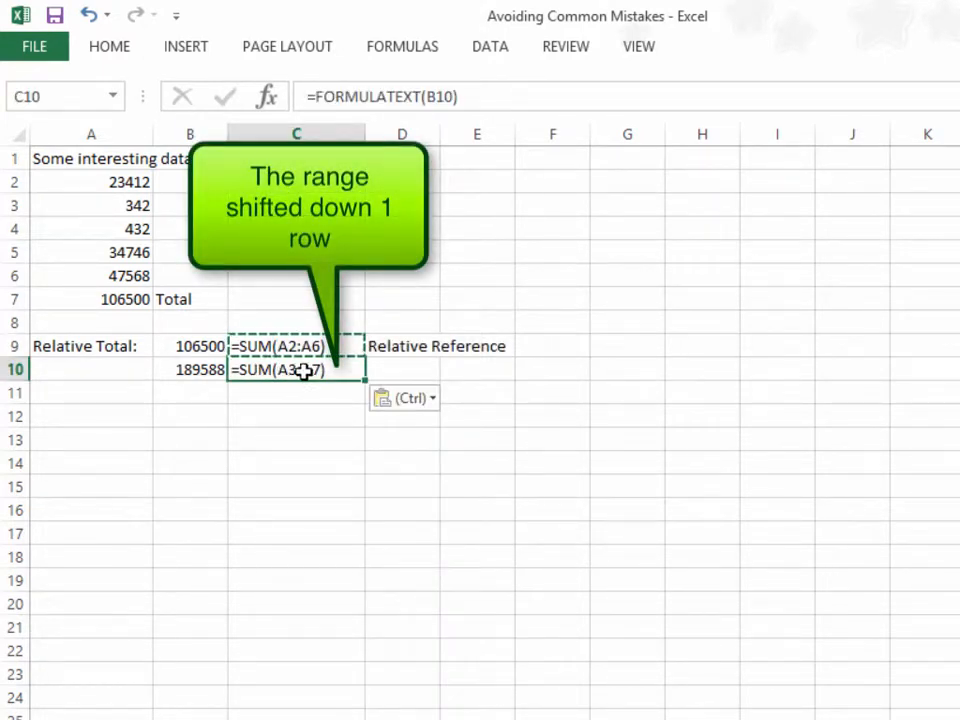
Step: Open the pasted formula in B10 to examine which cells its range covers, leaving it unedited
left_click(216, 372)
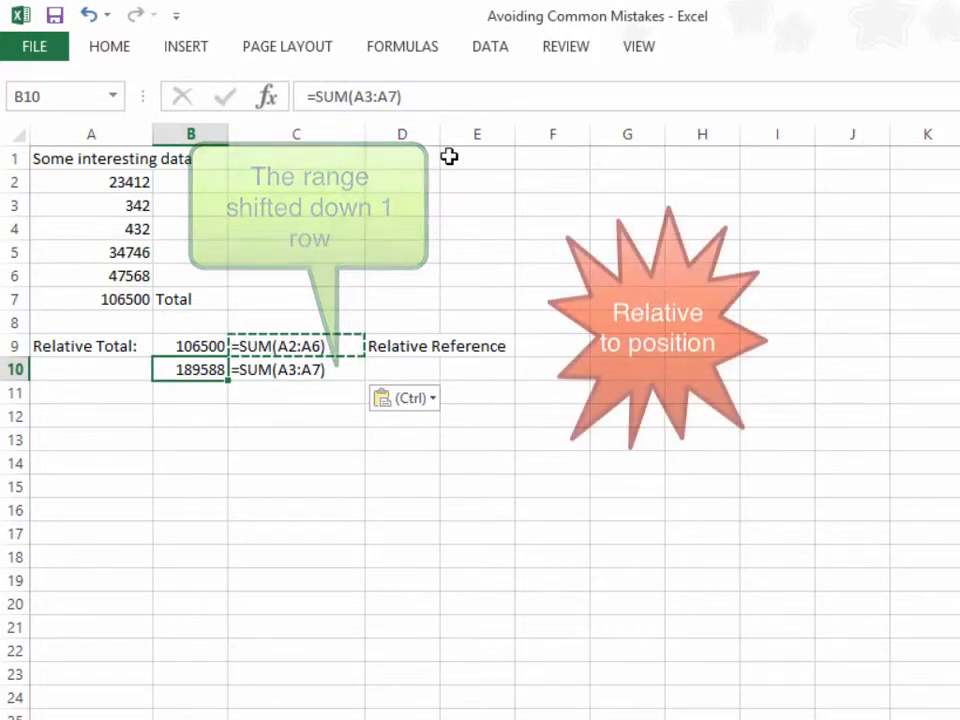
left_click(467, 96)
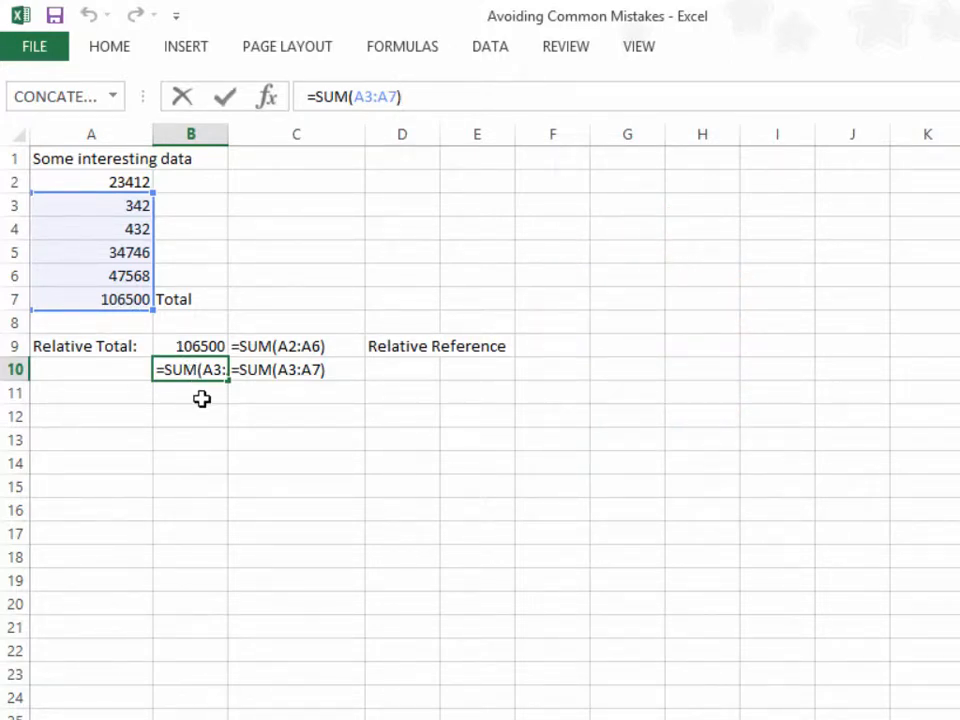
key("Tab")
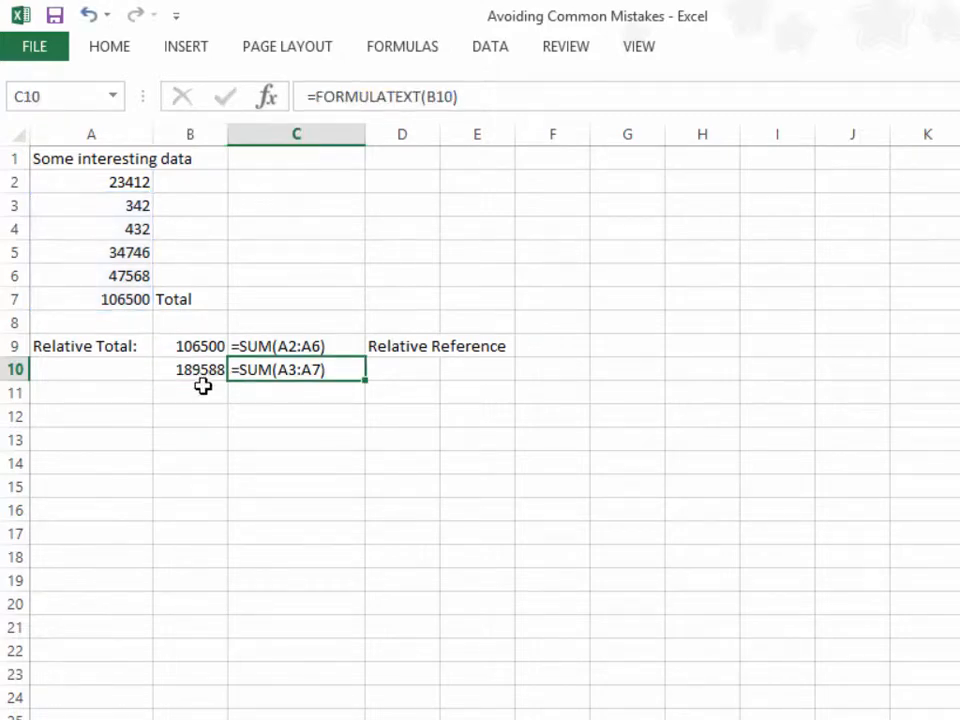
Step: Copy the sum formula from B9 into B13, and open the pasted formula to check which cells it references
left_click(197, 349)
right_click(199, 350)
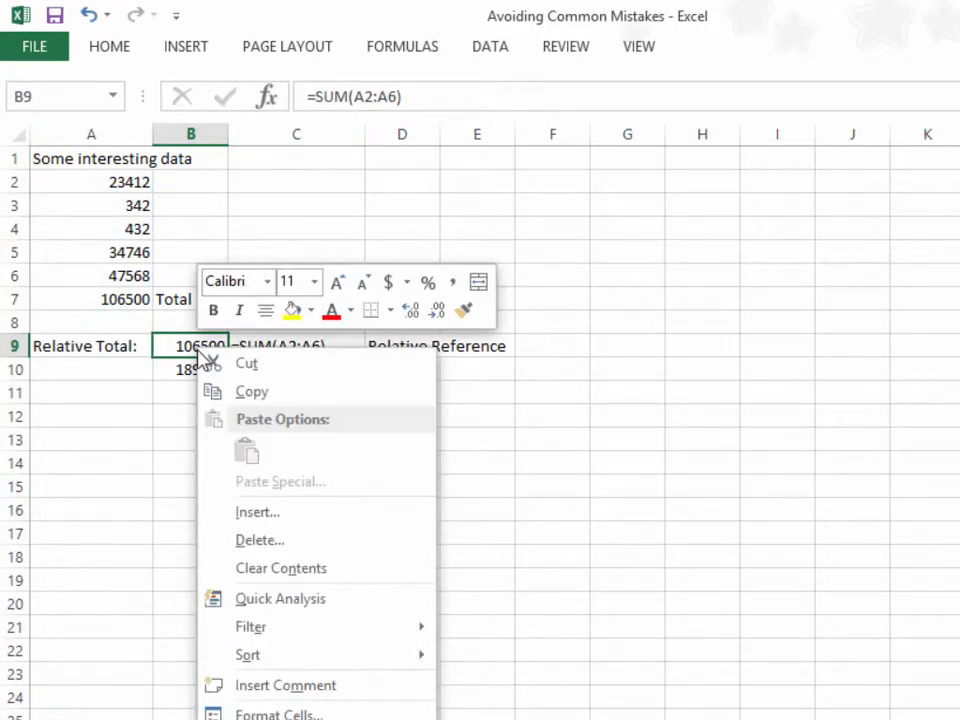
left_click(209, 385)
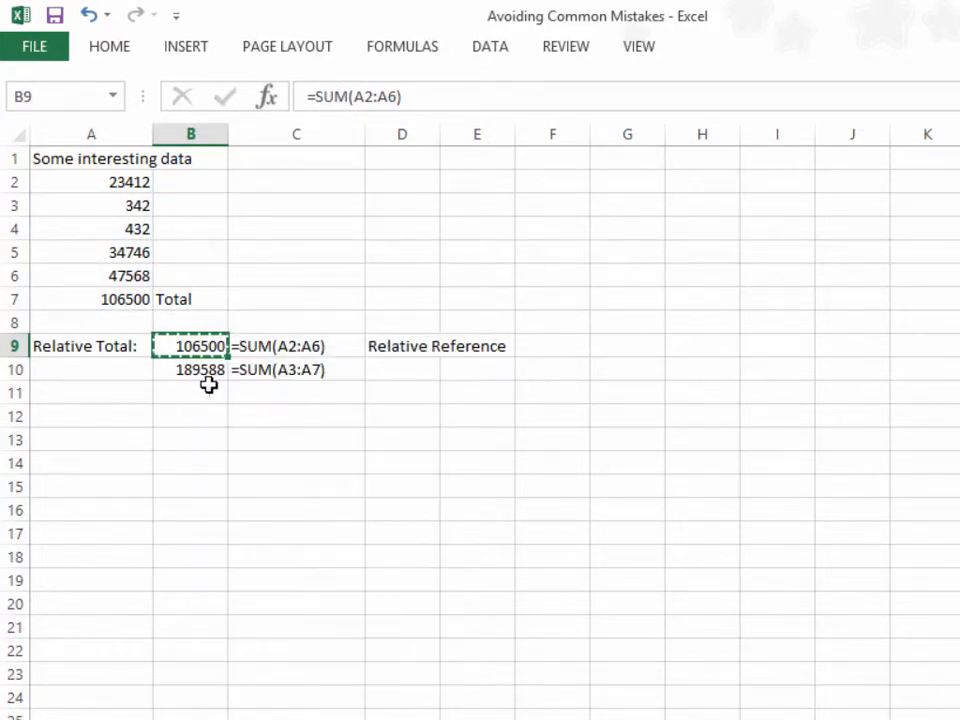
left_click(197, 439)
right_click(199, 440)
left_click(247, 542)
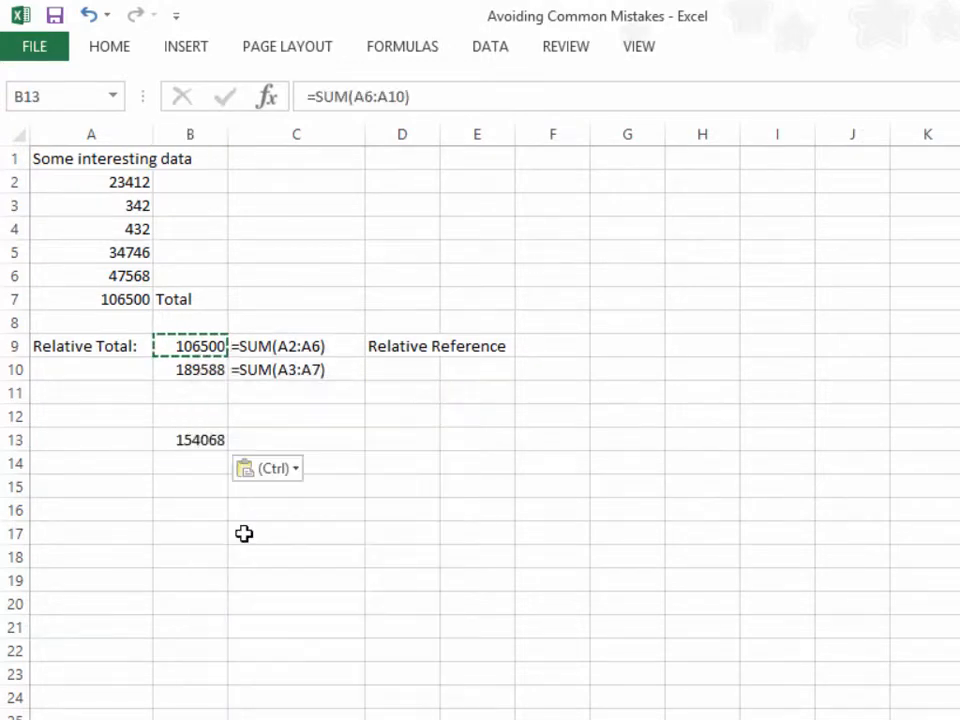
left_click(426, 97)
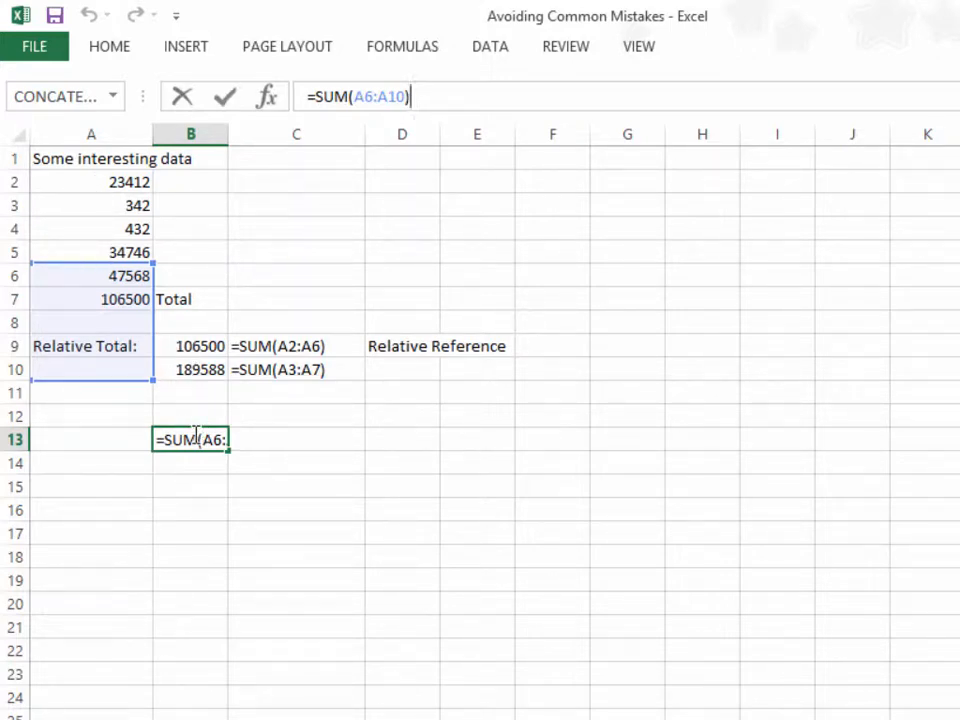
key("Tab")
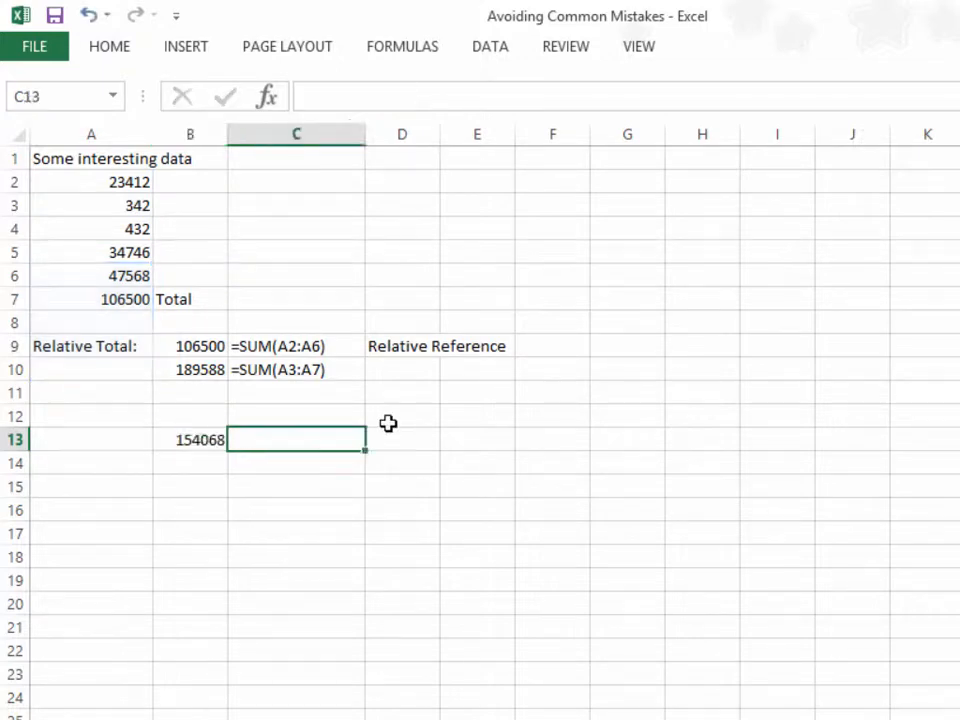
Step: Undo the formula paste in B13 and clear the contents of B10
key("ctrl+z")
key("ctrl+z")
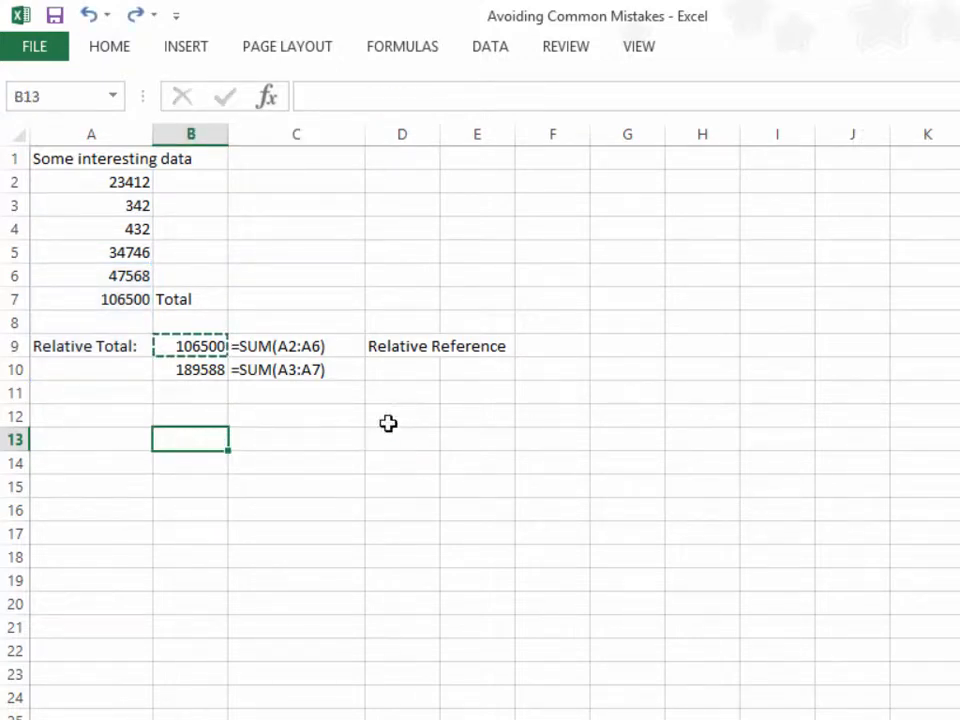
left_click(109, 371)
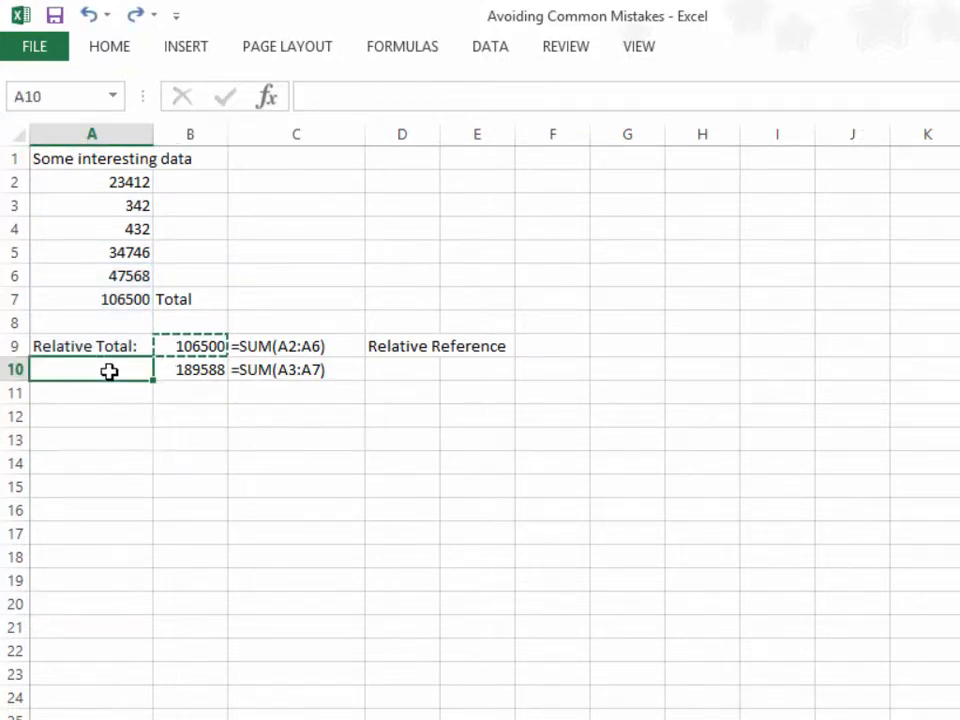
left_click(180, 370)
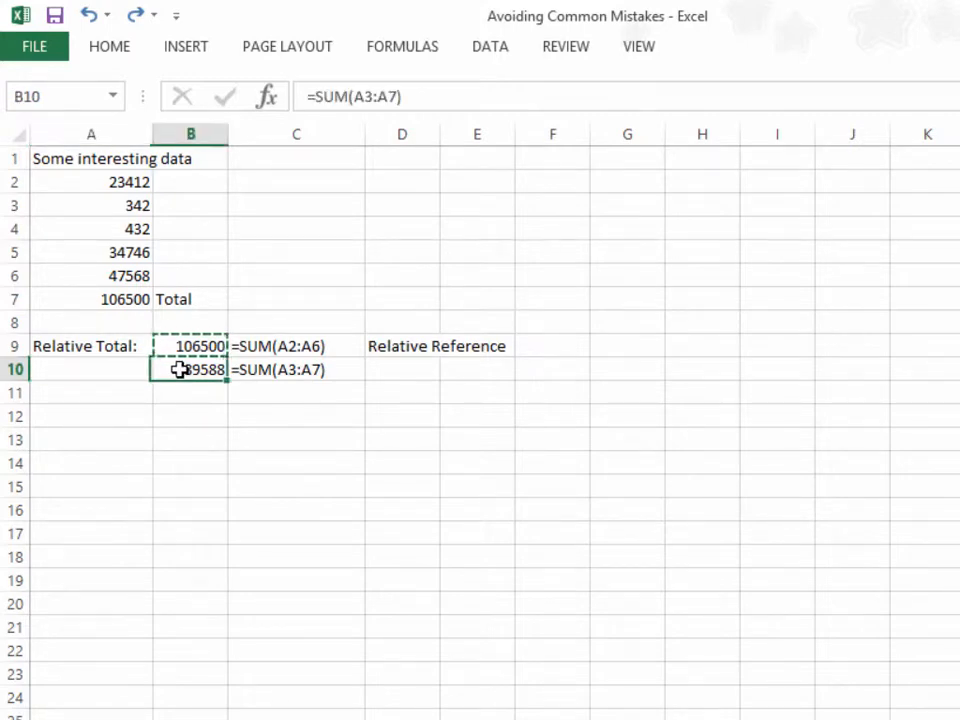
right_click(182, 369)
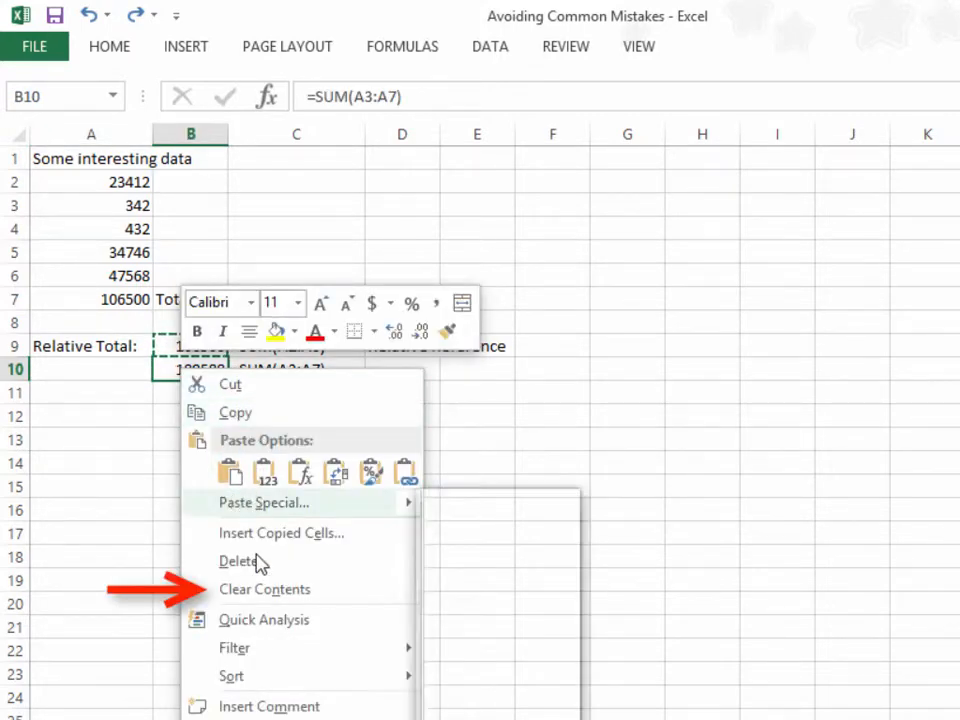
left_click(262, 590)
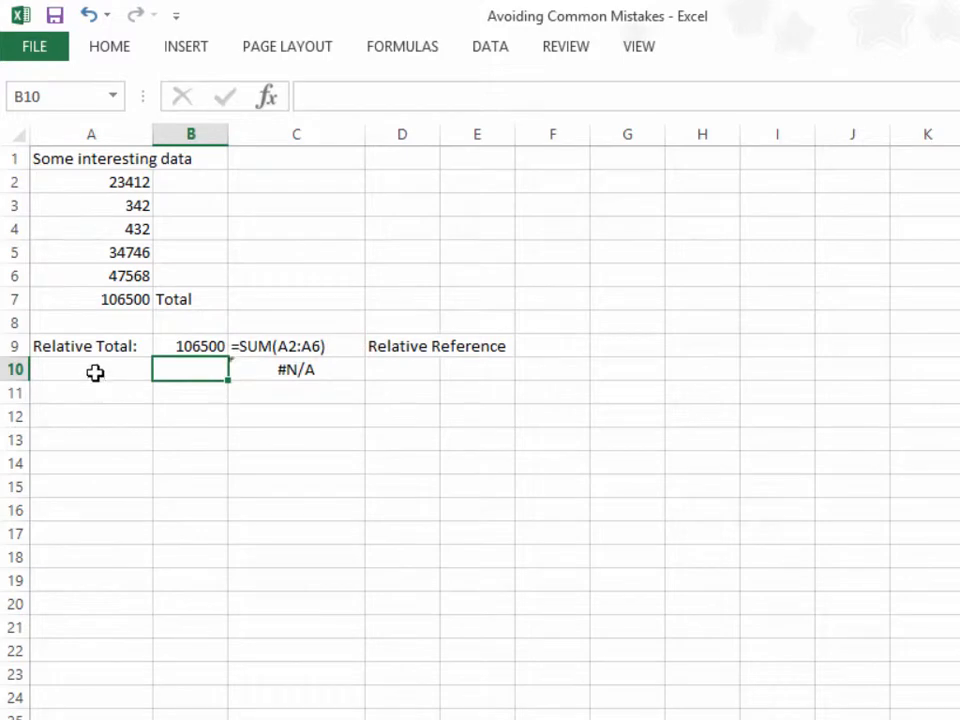
Step: Enter the label "Absolute Total:" in A10
left_click(94, 371)
type("Ab")
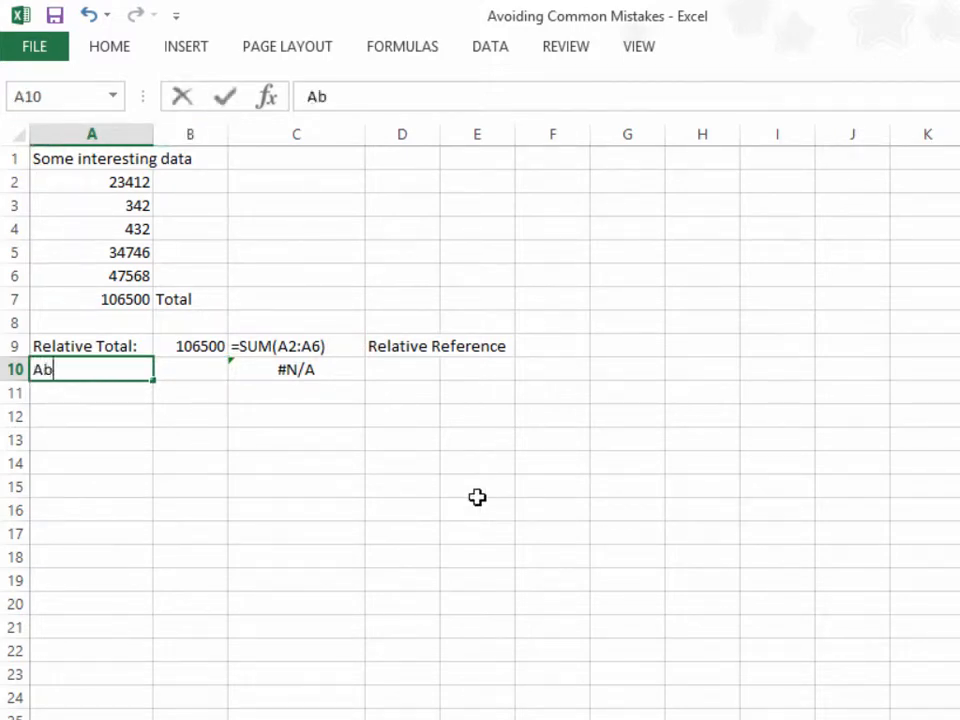
type("solute")
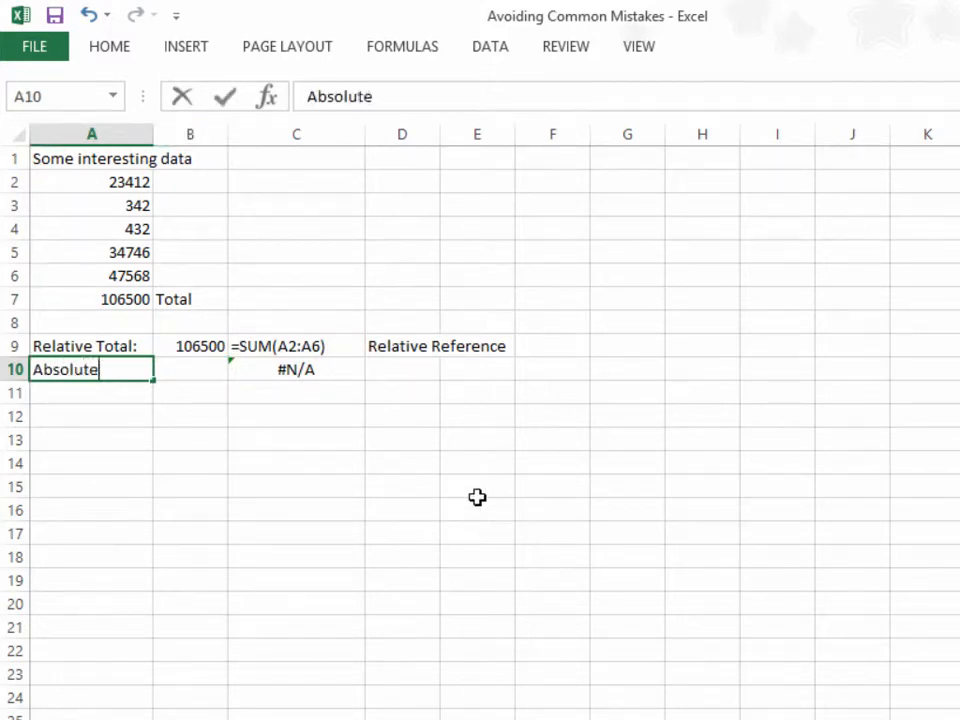
type(" Total")
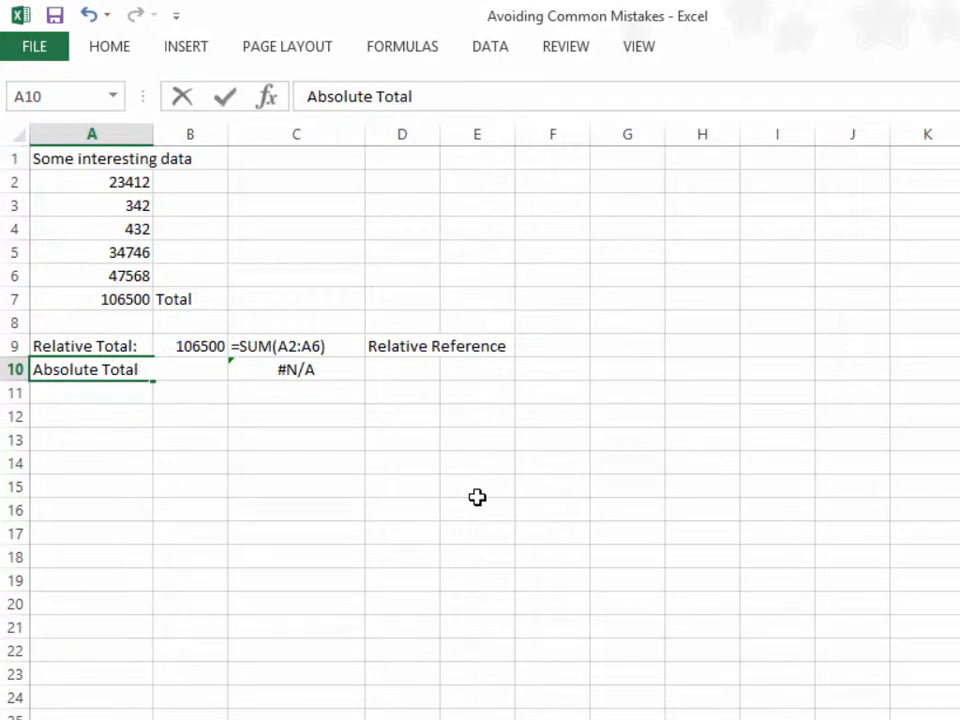
type(":")
key("Tab")
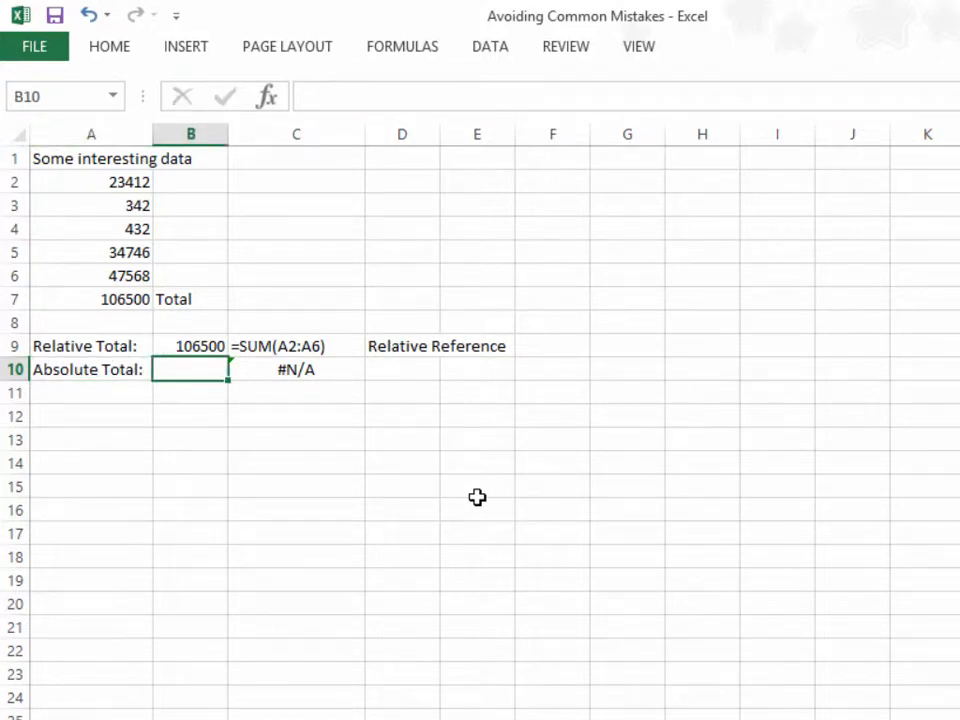
Step: Enter the formula =SUM($A$2:$A$6) in B10, with dollar signs making both column and row references absolute
type("=sum")
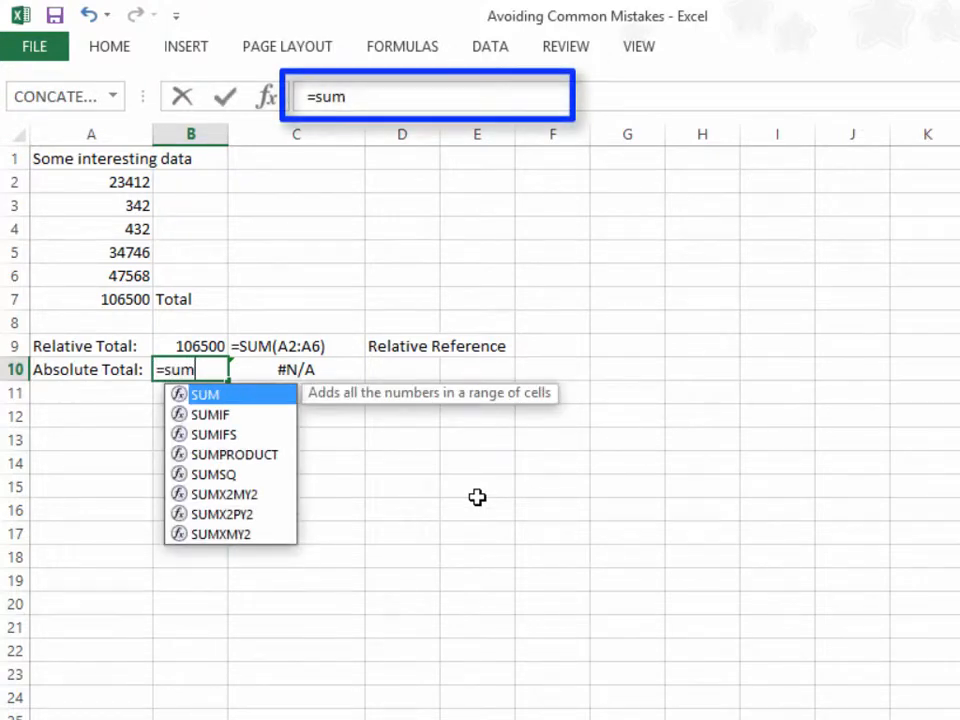
type("(")
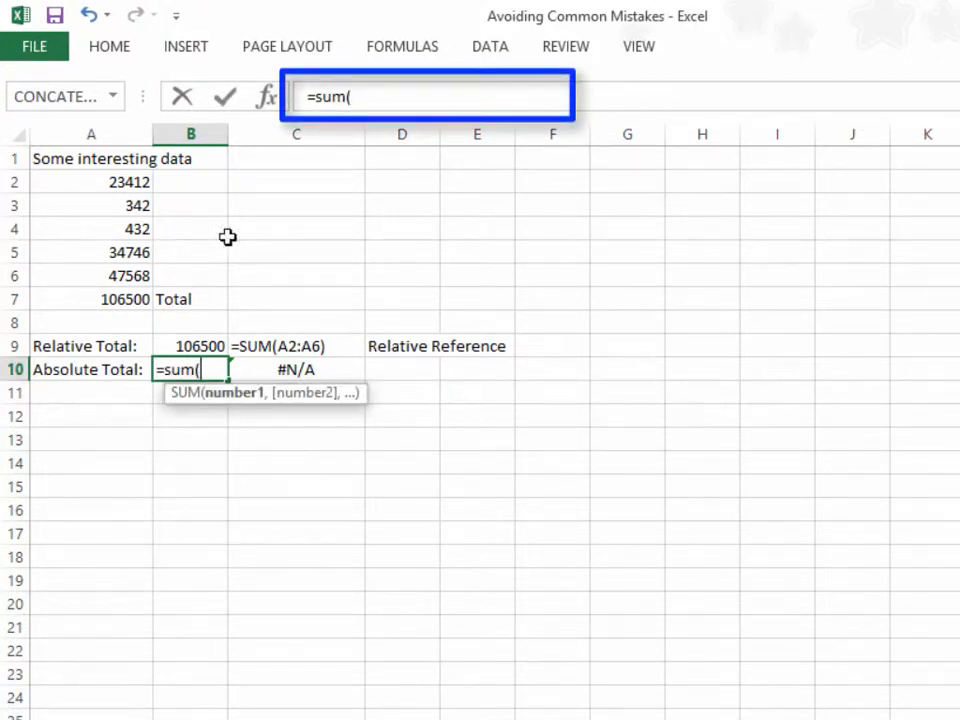
left_click_drag(137, 181, 133, 283)
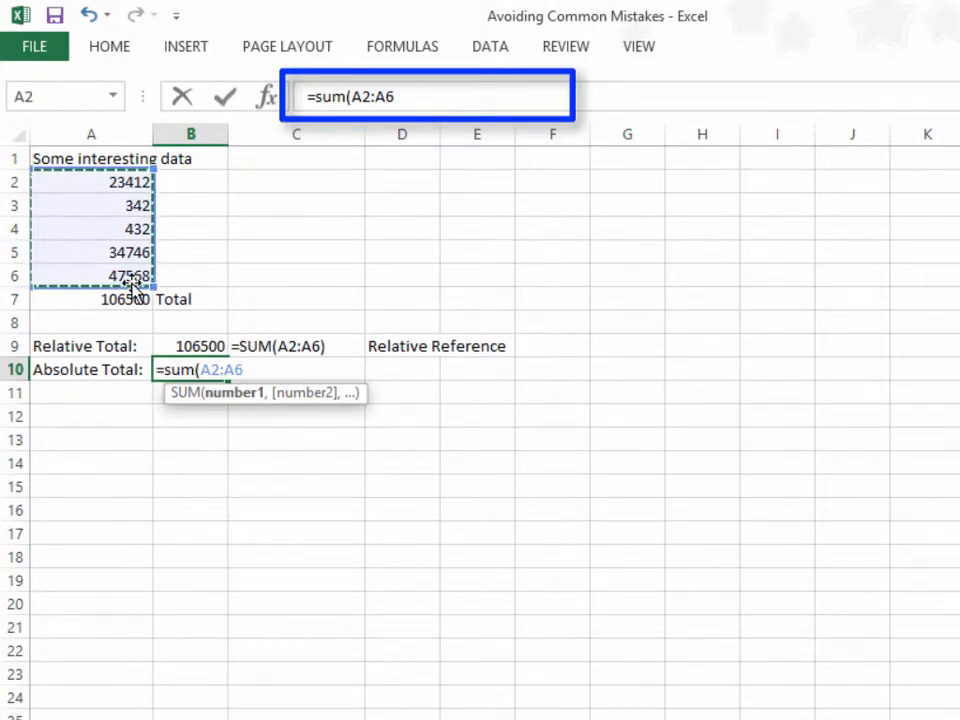
left_click(353, 96)
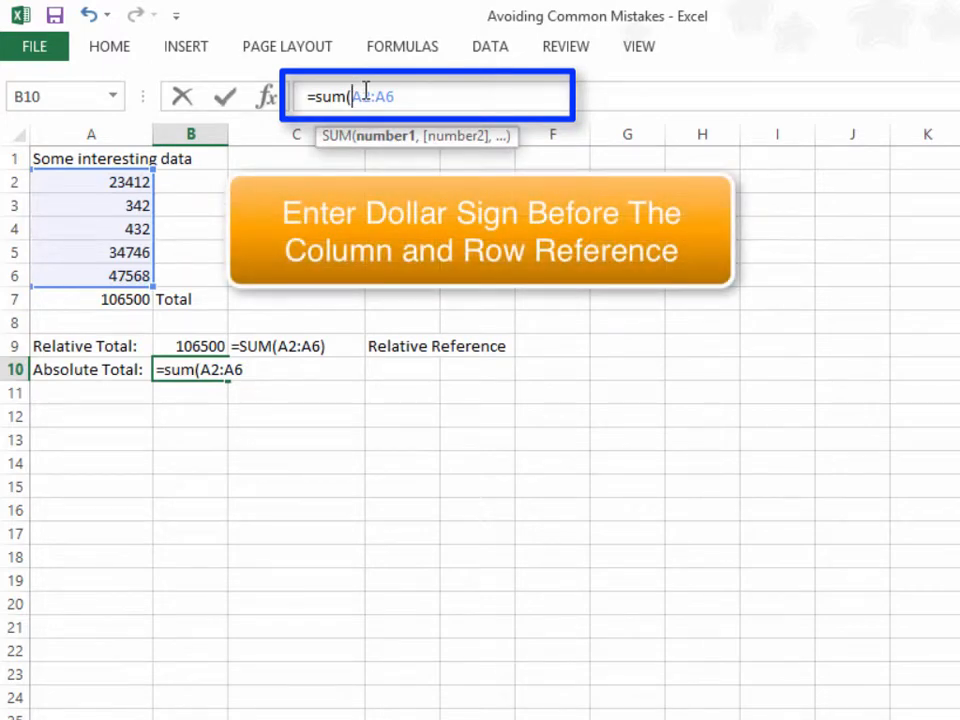
type("$")
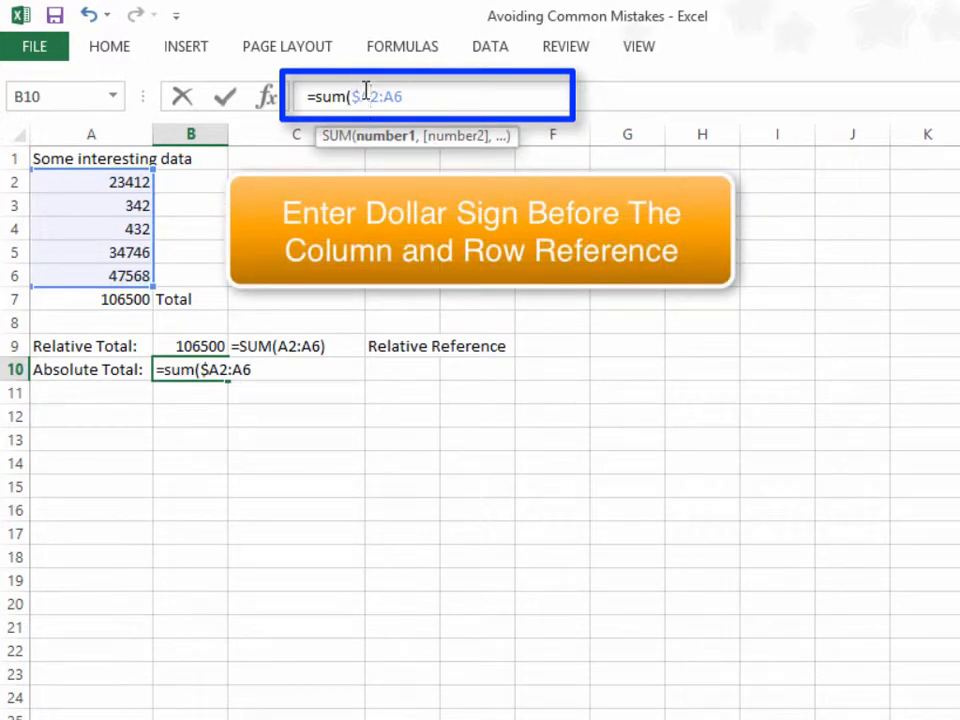
left_click(366, 90)
type("$A")
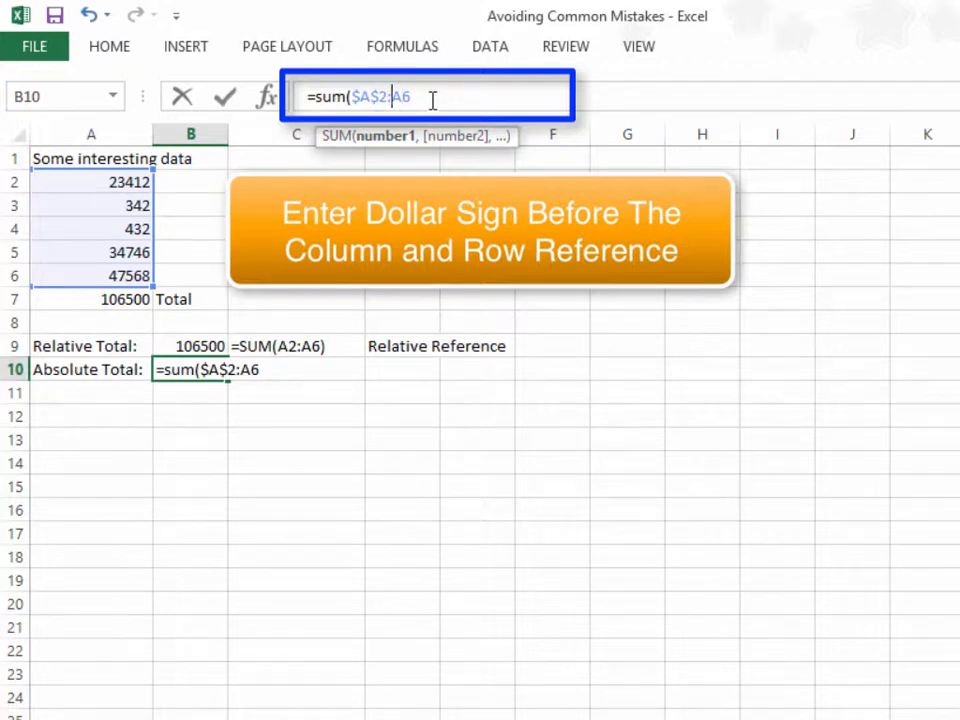
type("$")
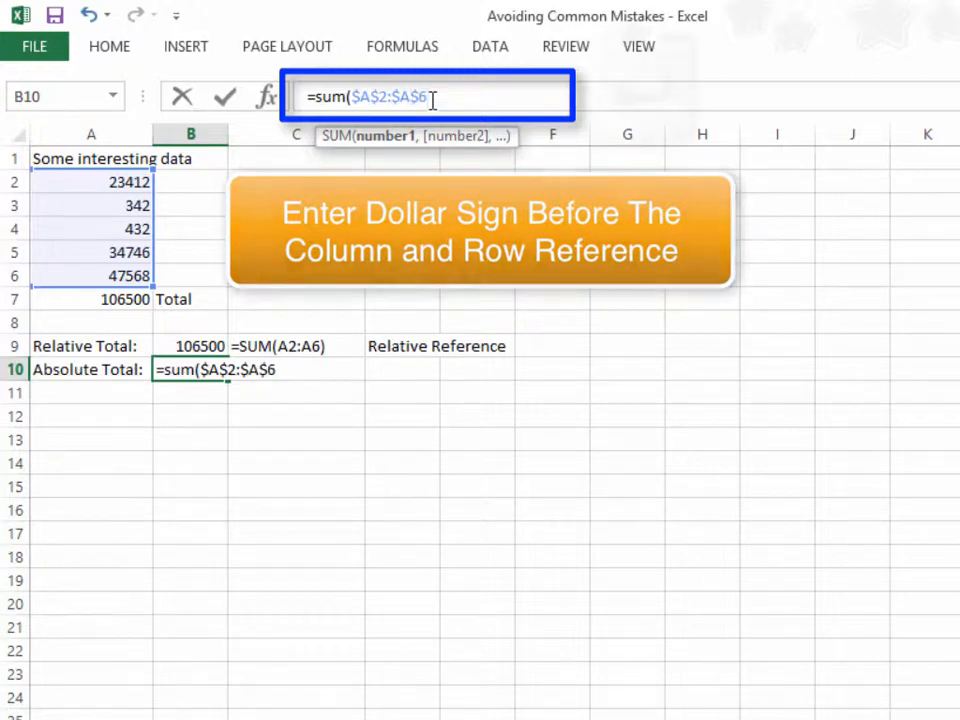
type(")")
key("Return")
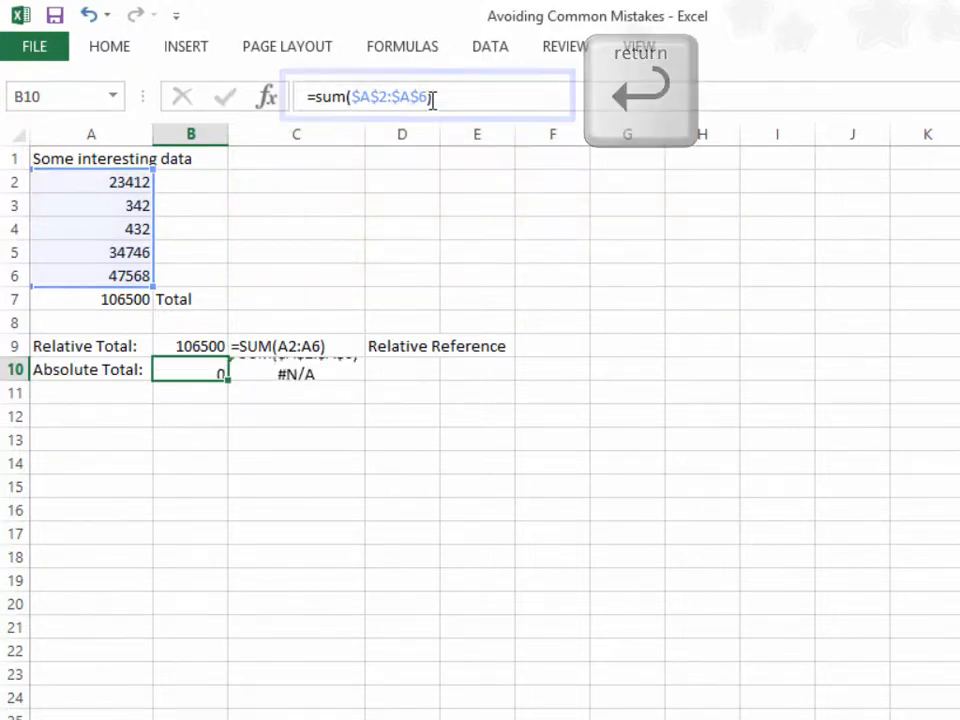
Step: Open the absolute sum formula in B10 to examine which cells it covers, leaving it unedited
left_click(177, 373)
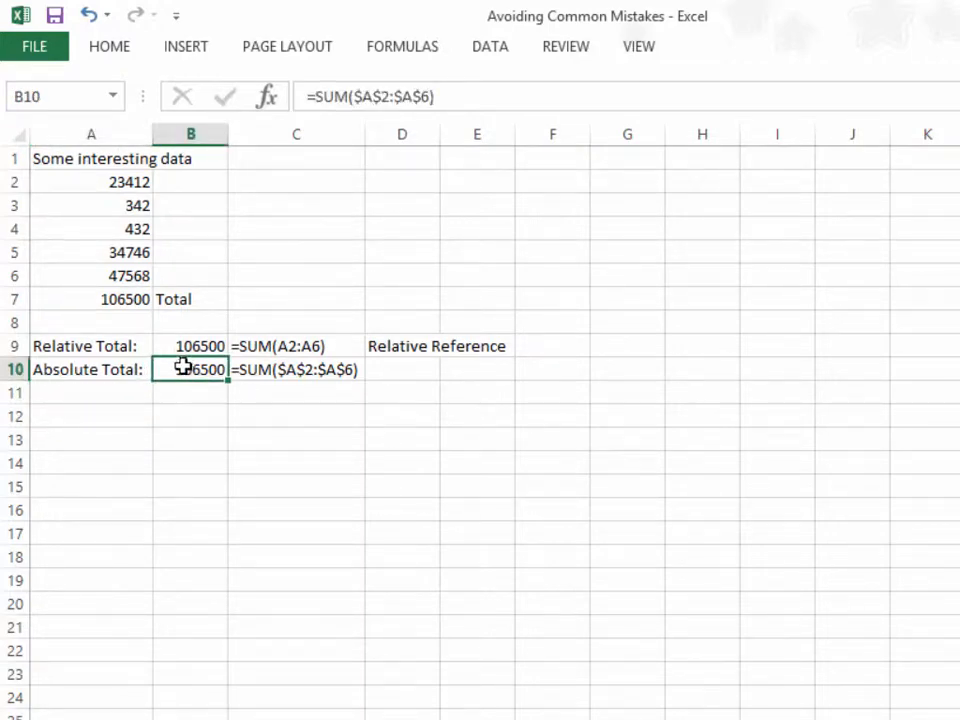
left_click(470, 95)
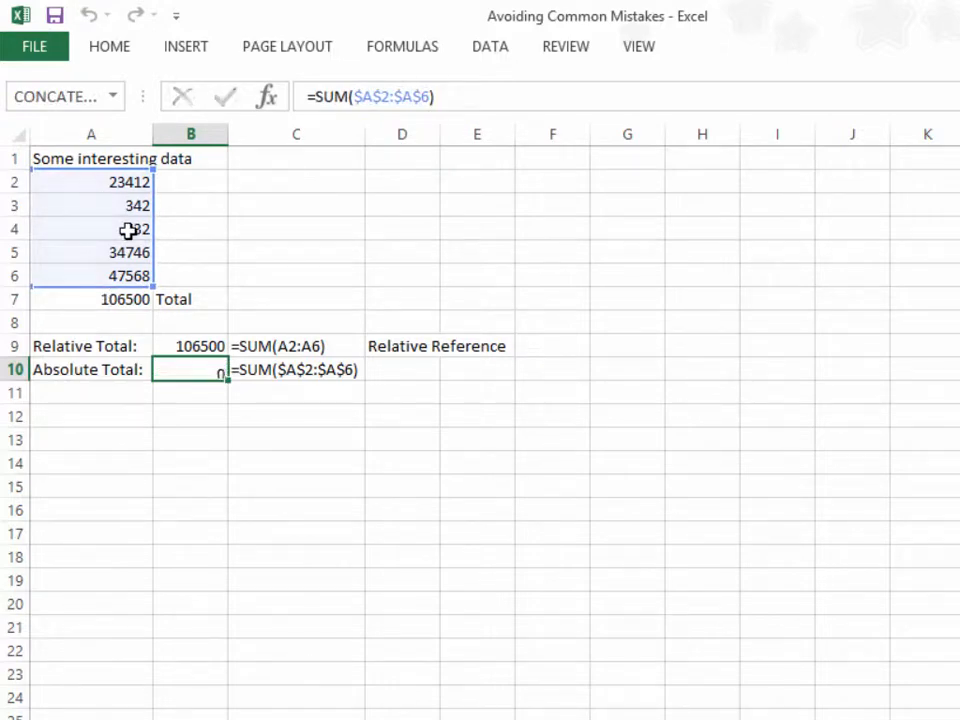
key("Return")
Step: Copy the absolute sum formula from B10 and paste it into B15 and B19
left_click(193, 369)
right_click(193, 369)
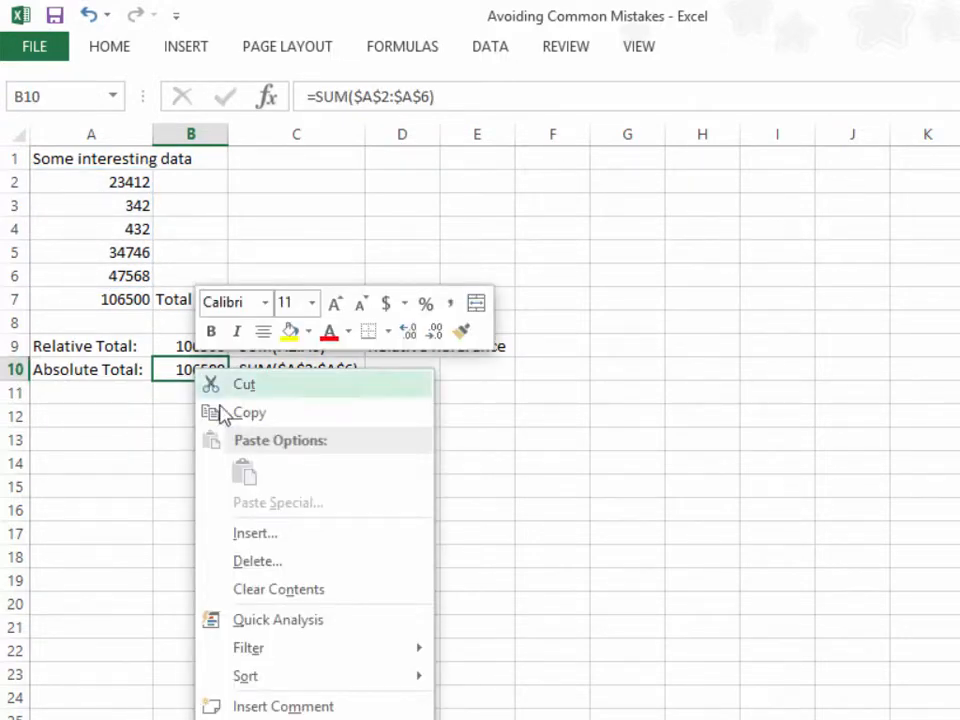
left_click(224, 413)
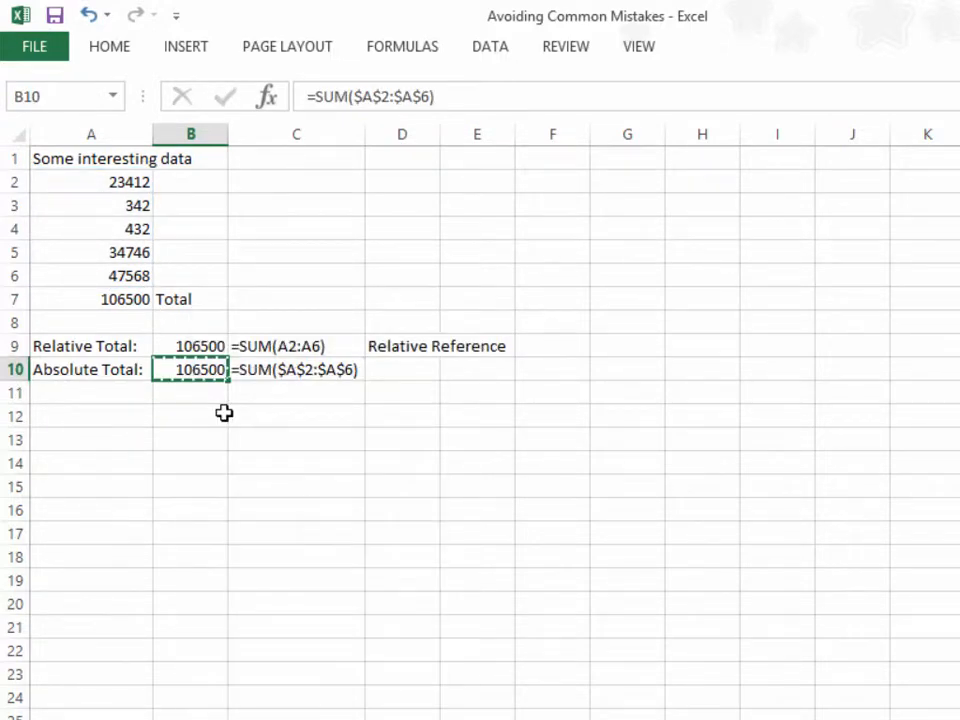
left_click(194, 494)
right_click(194, 494)
left_click(241, 586)
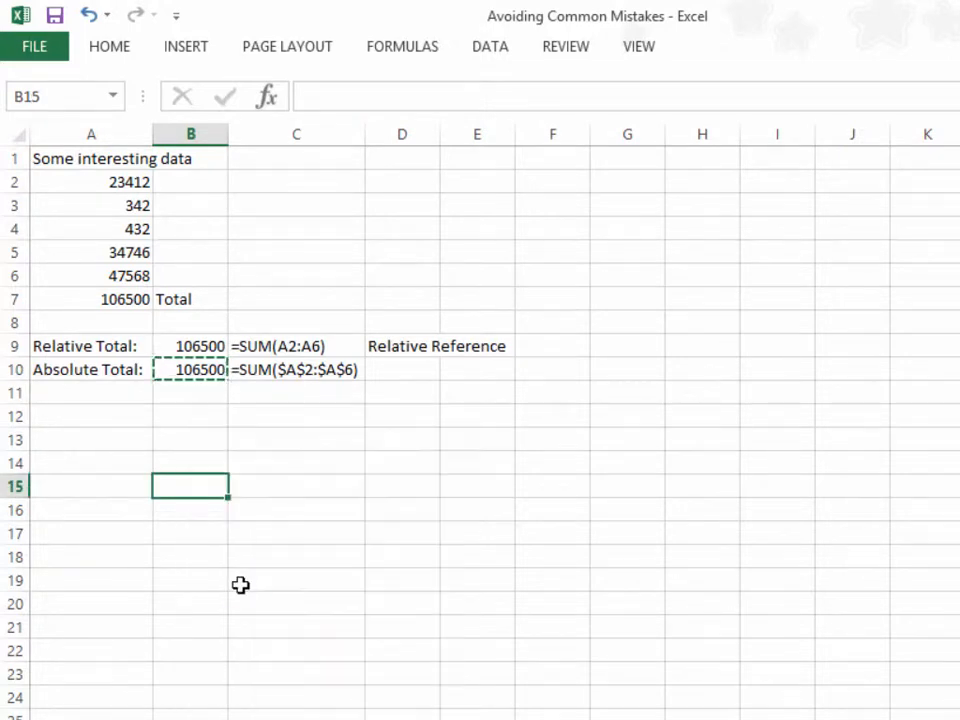
left_click(191, 577)
right_click(192, 578)
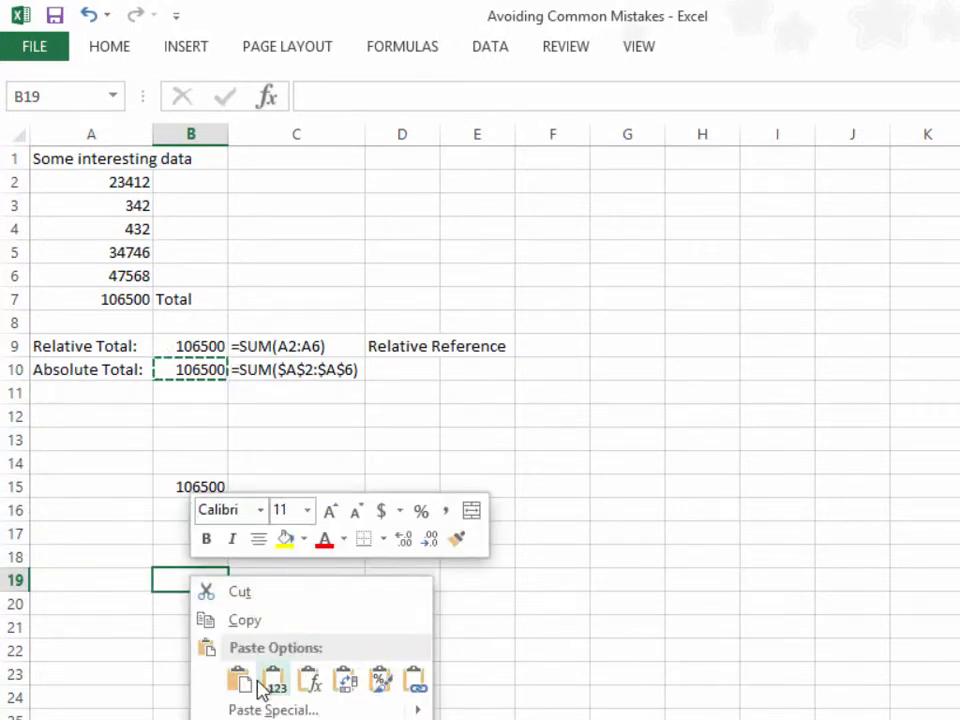
left_click(236, 680)
Step: Paste the copied absolute sum formula into E15 and A15, and end the copy selection
left_click(463, 488)
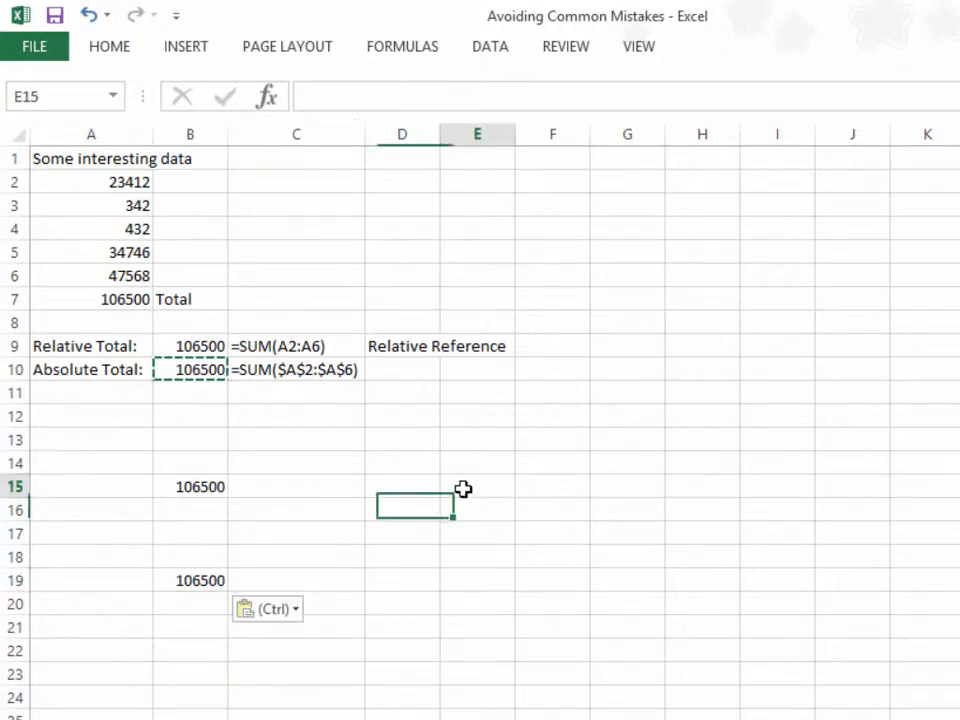
right_click(463, 488)
left_click(512, 528)
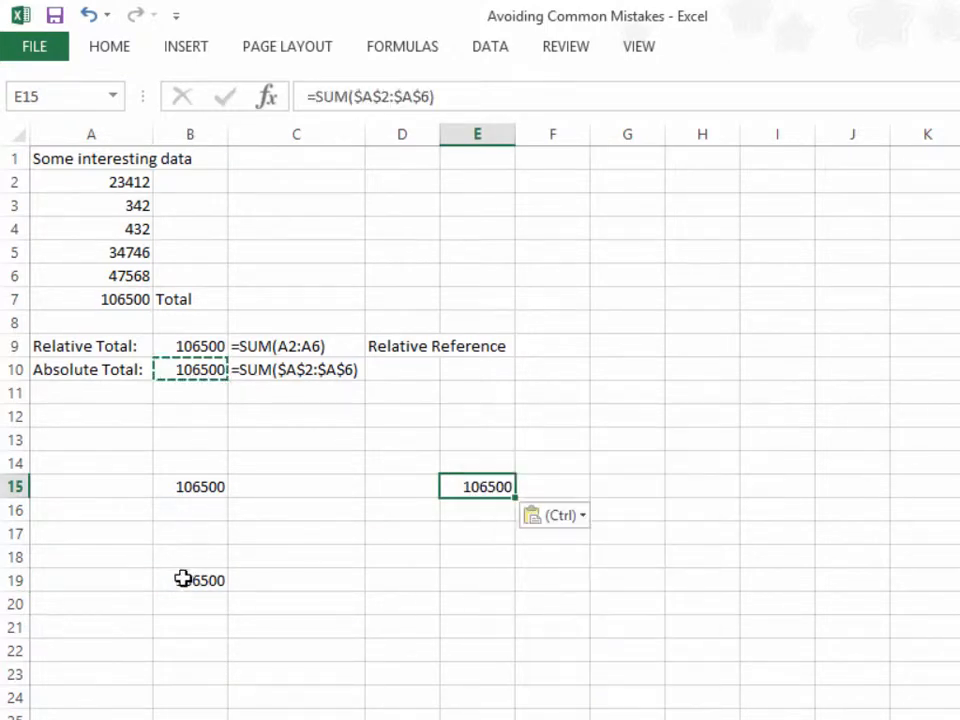
left_click(96, 482)
right_click(96, 482)
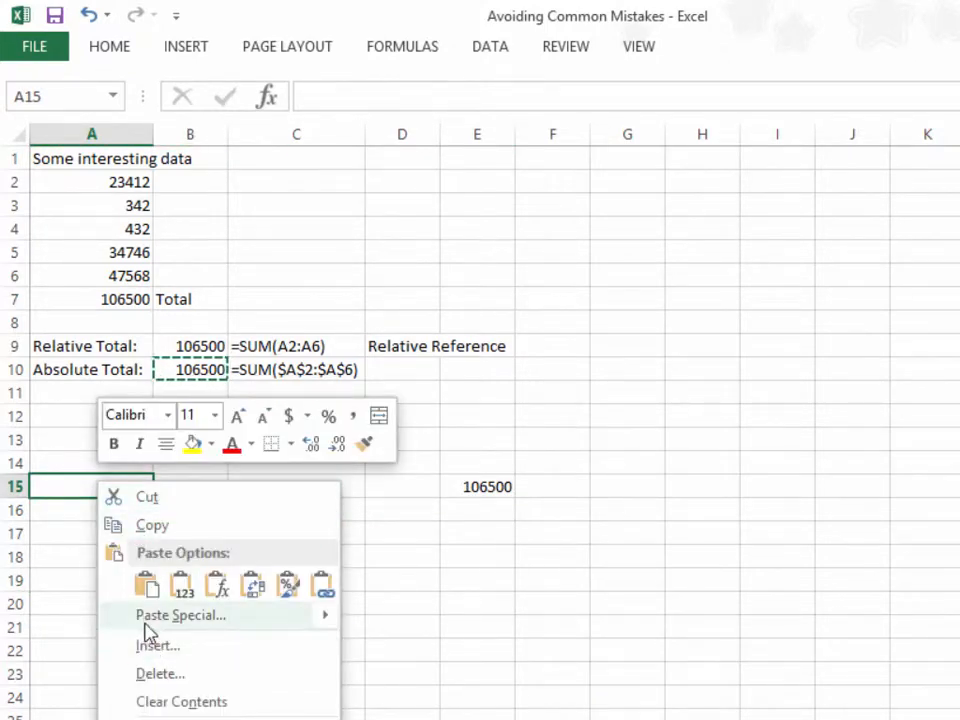
left_click(146, 584)
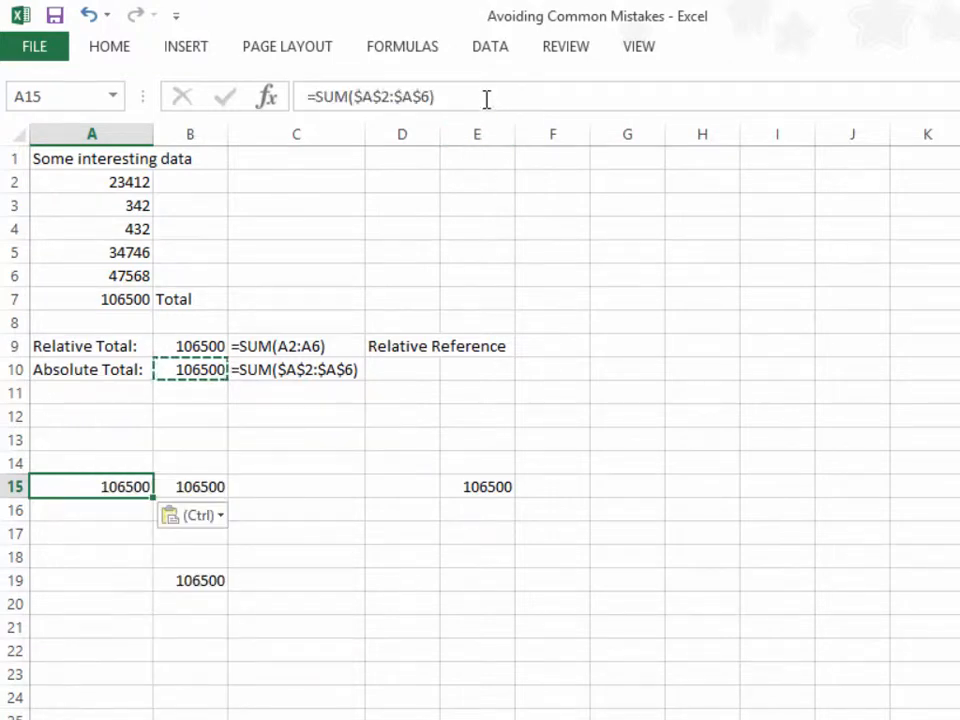
key("Escape")
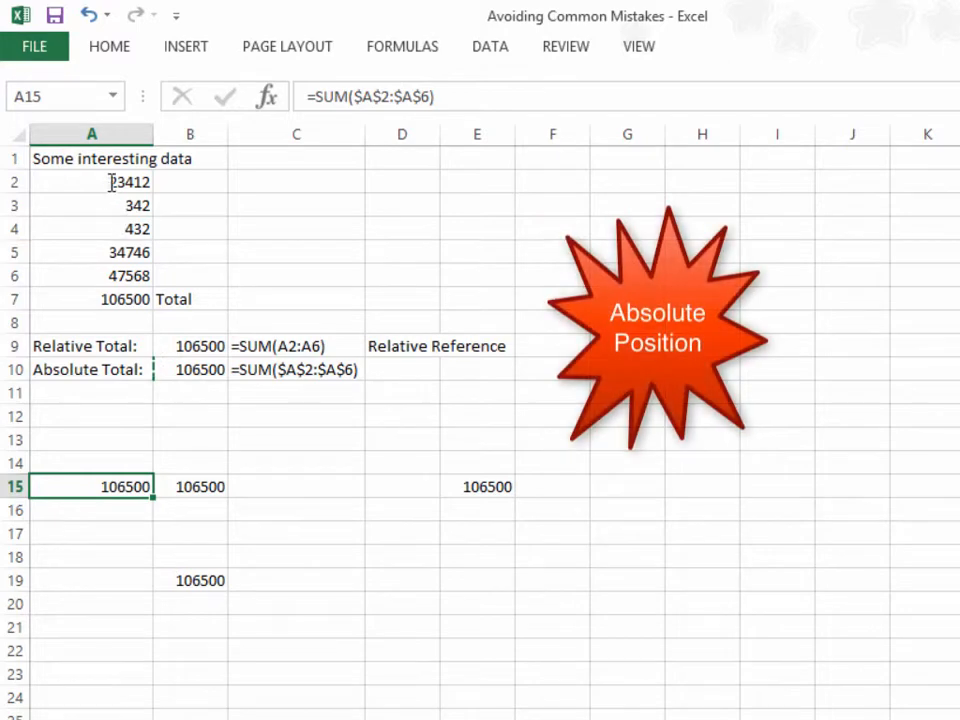
Step: Open the pasted formulas in A15, B19 and E15 in turn to check which cells each one references
key("F2")
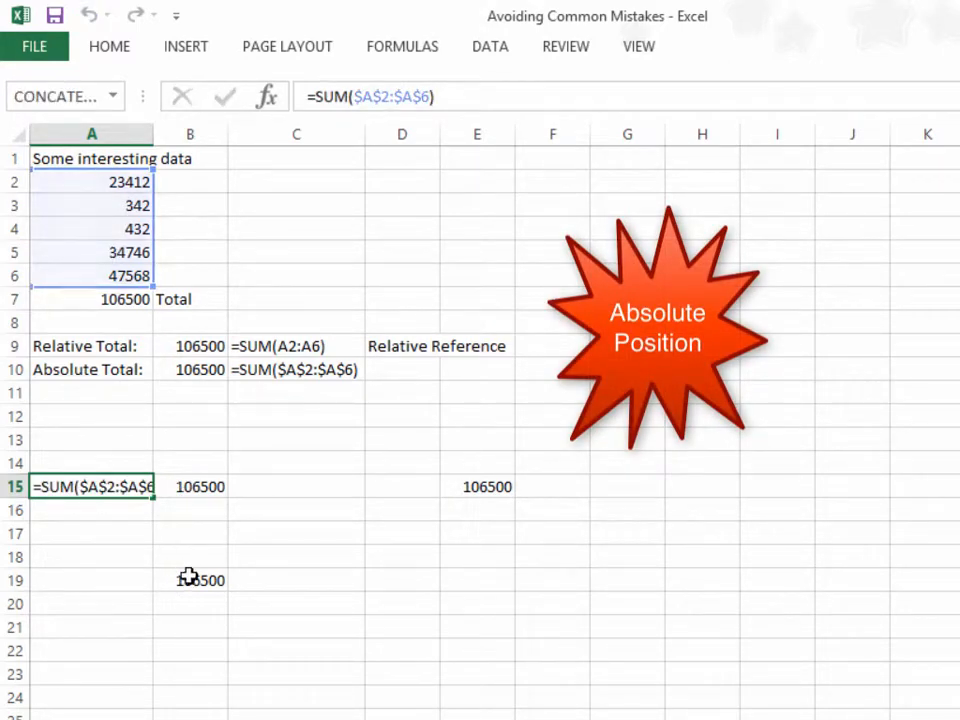
left_click(189, 577)
left_click(472, 94)
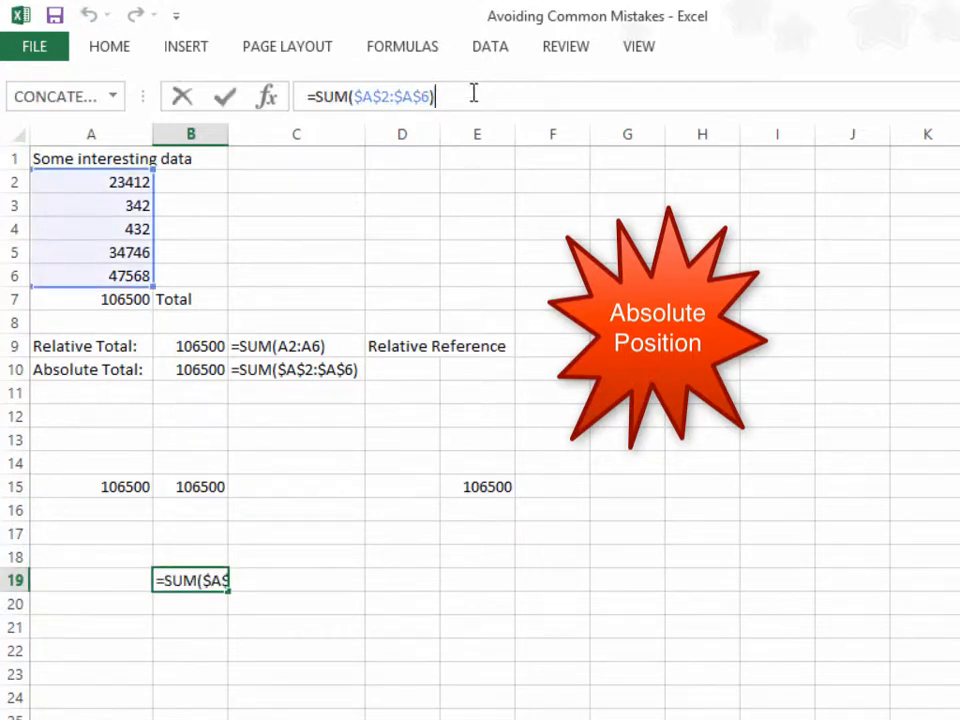
left_click(482, 488)
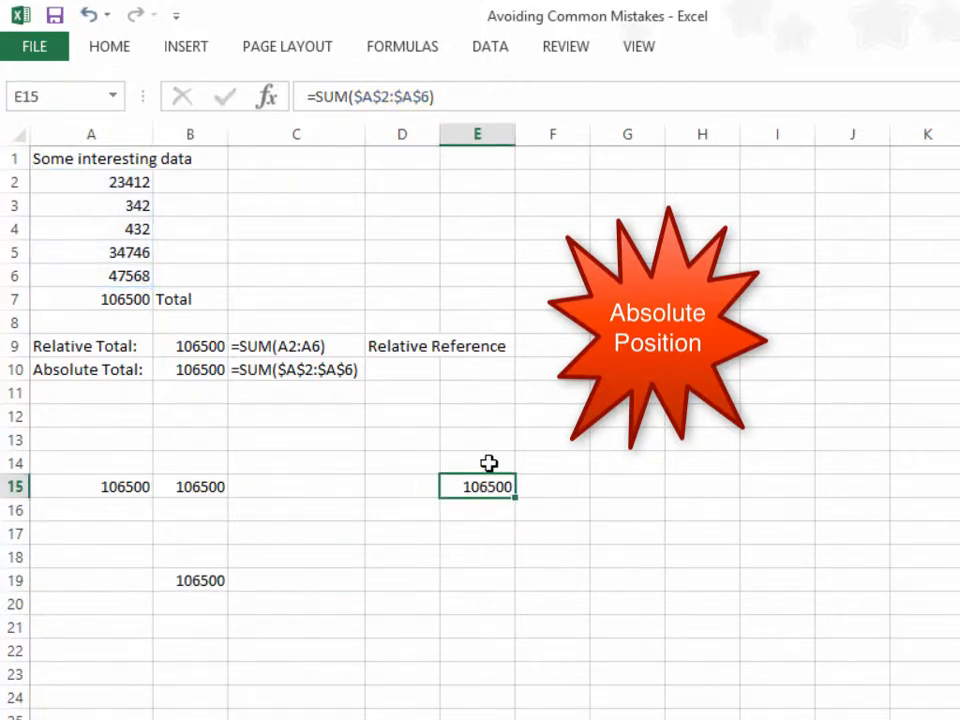
left_click(465, 100)
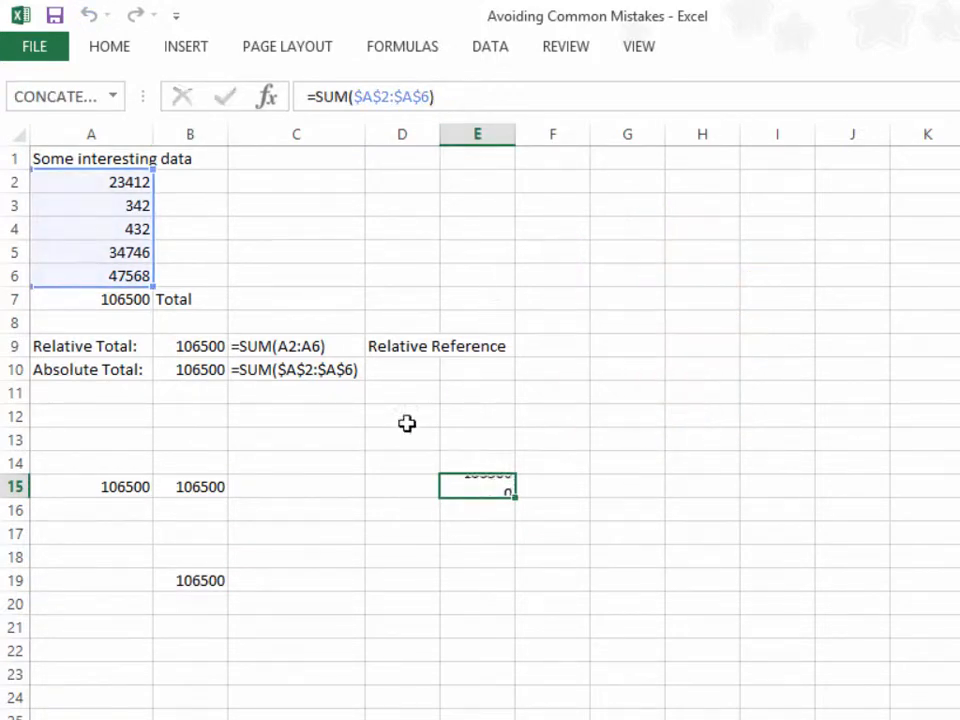
key("Tab")
Step: Clear the contents of A15:E21 to remove the pasted test formulas
left_click_drag(117, 492, 399, 544)
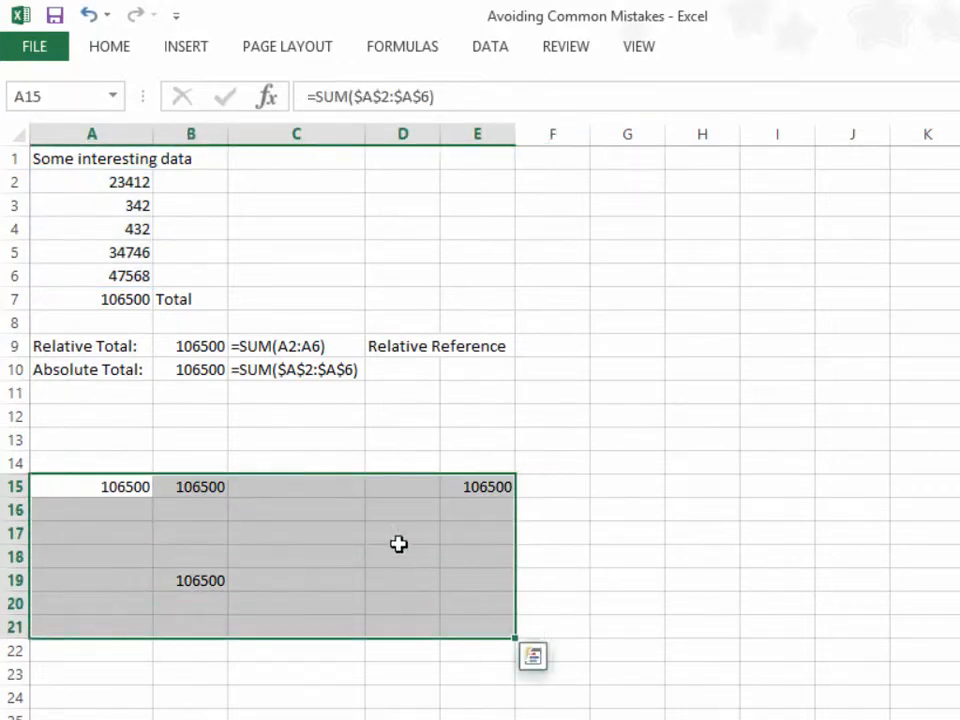
right_click(399, 544)
left_click(468, 719)
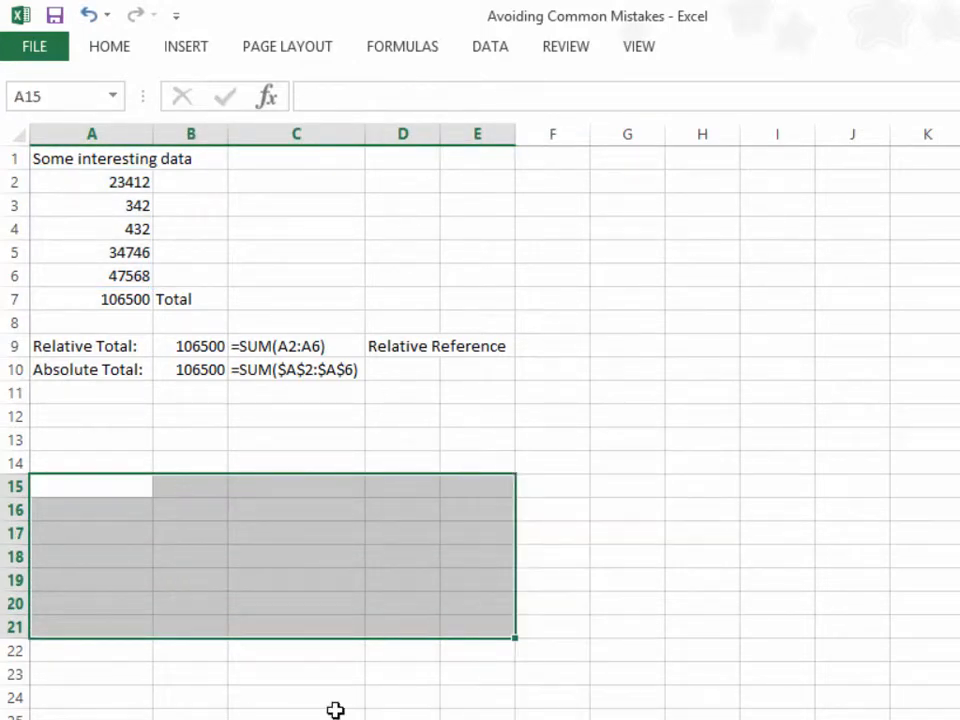
Step: Copy the relative and absolute sum formulas from B9:B10 and paste them at A13
left_click_drag(190, 352, 190, 366)
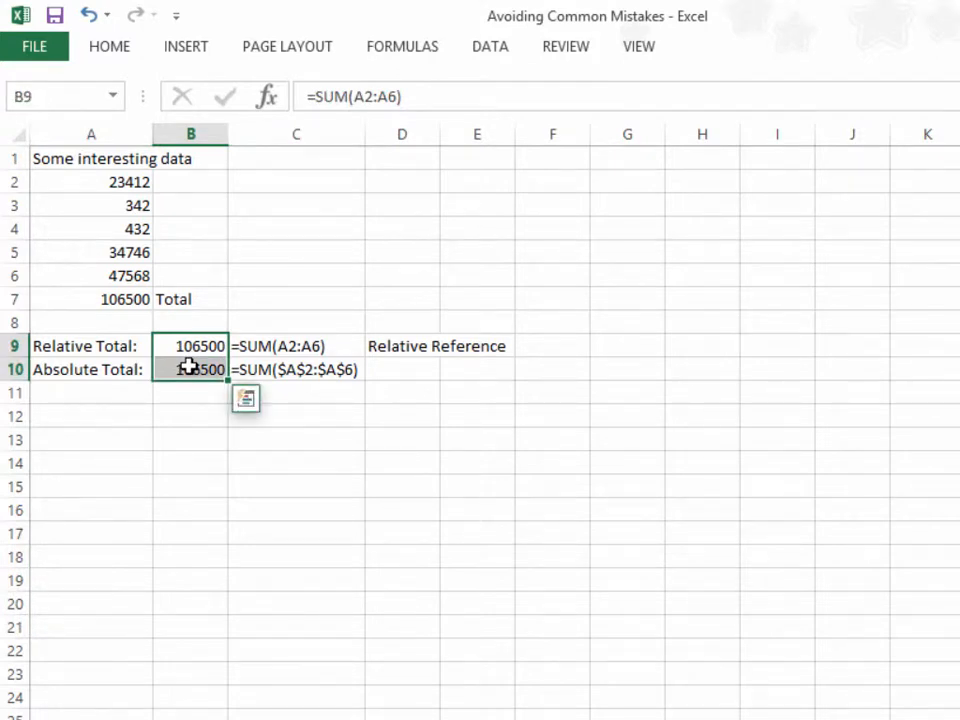
key("ctrl+c")
right_click(189, 366)
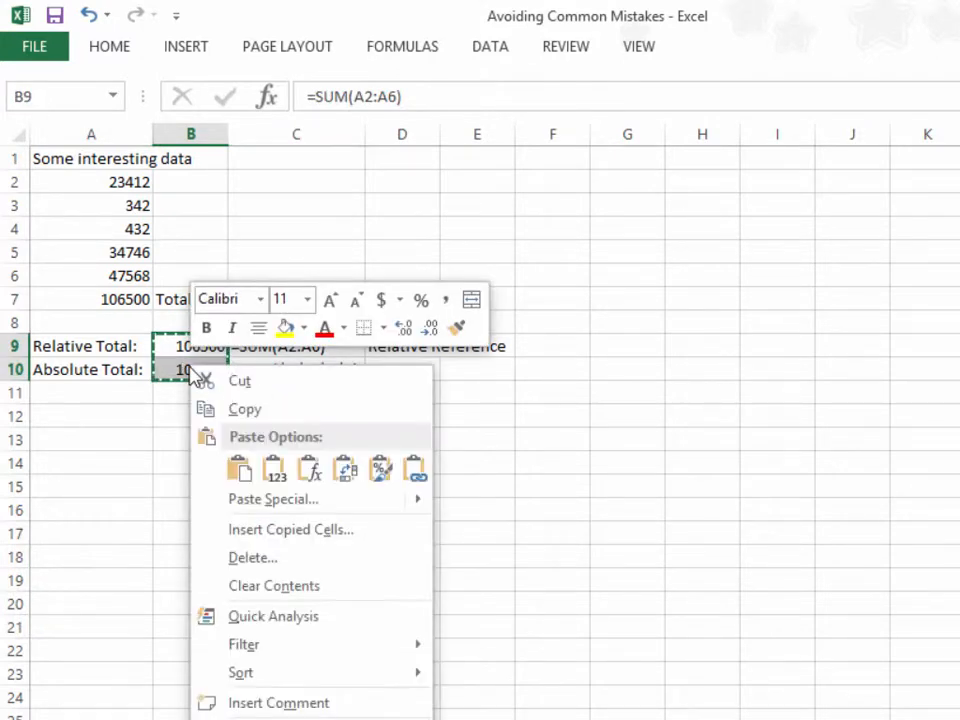
left_click(250, 416)
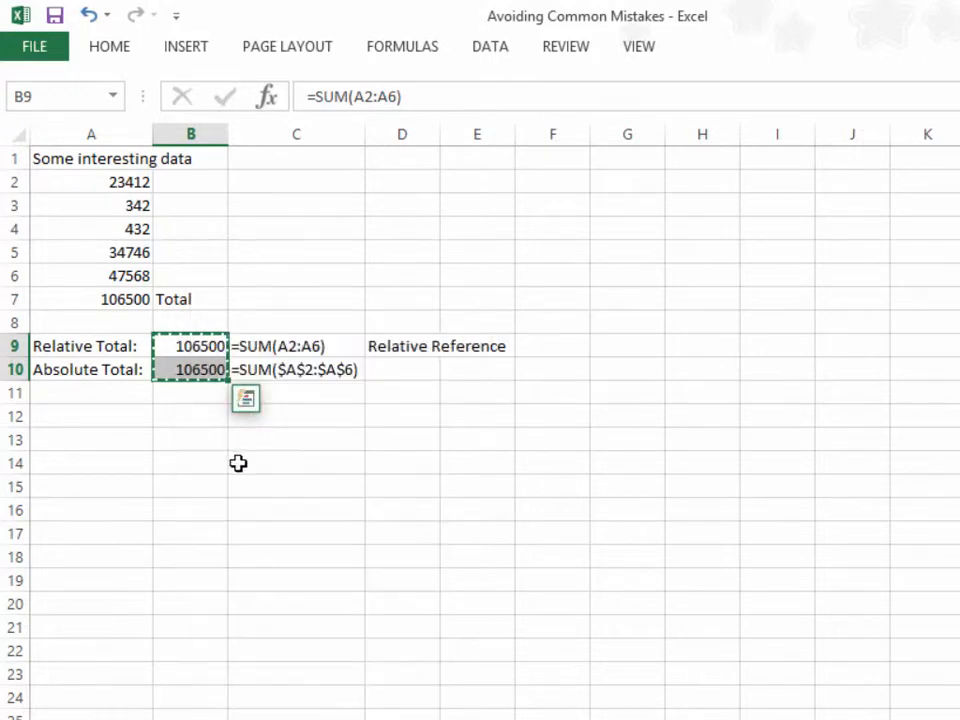
left_click(94, 441)
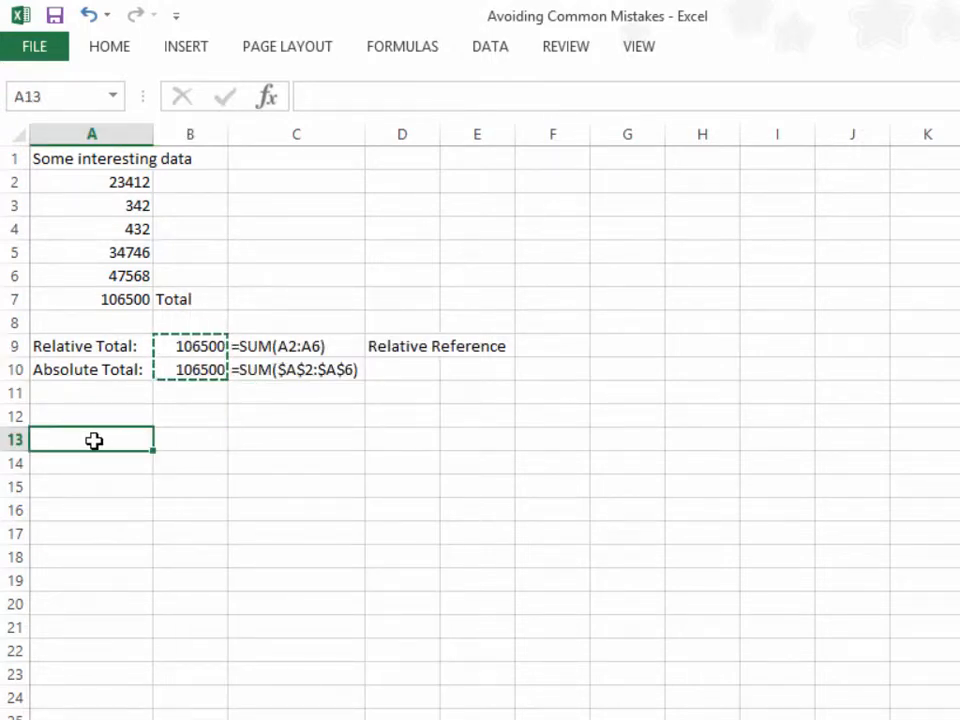
right_click(94, 441)
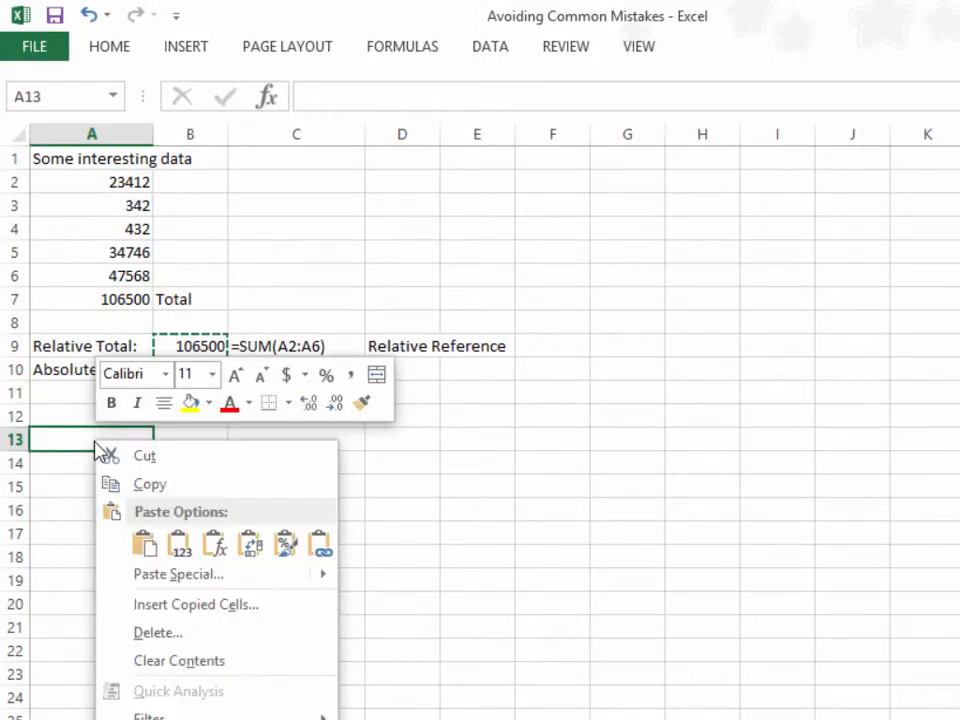
left_click(143, 543)
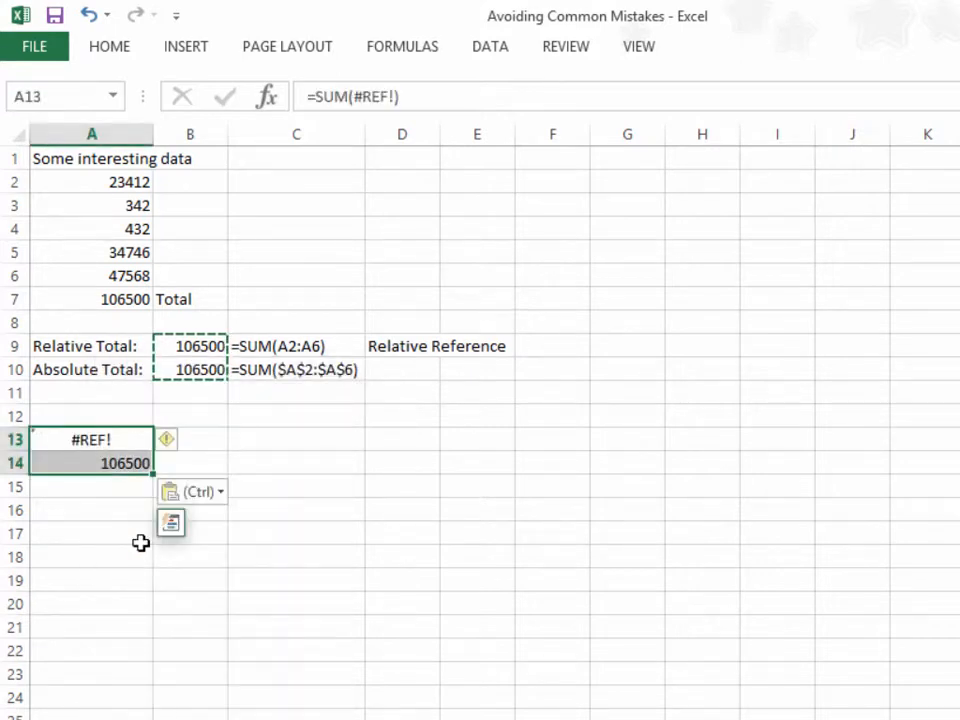
Step: Copy the Relative Total and Absolute Total labels from A9:A10 and paste them beside the pasted formulas at B13
left_click(207, 441)
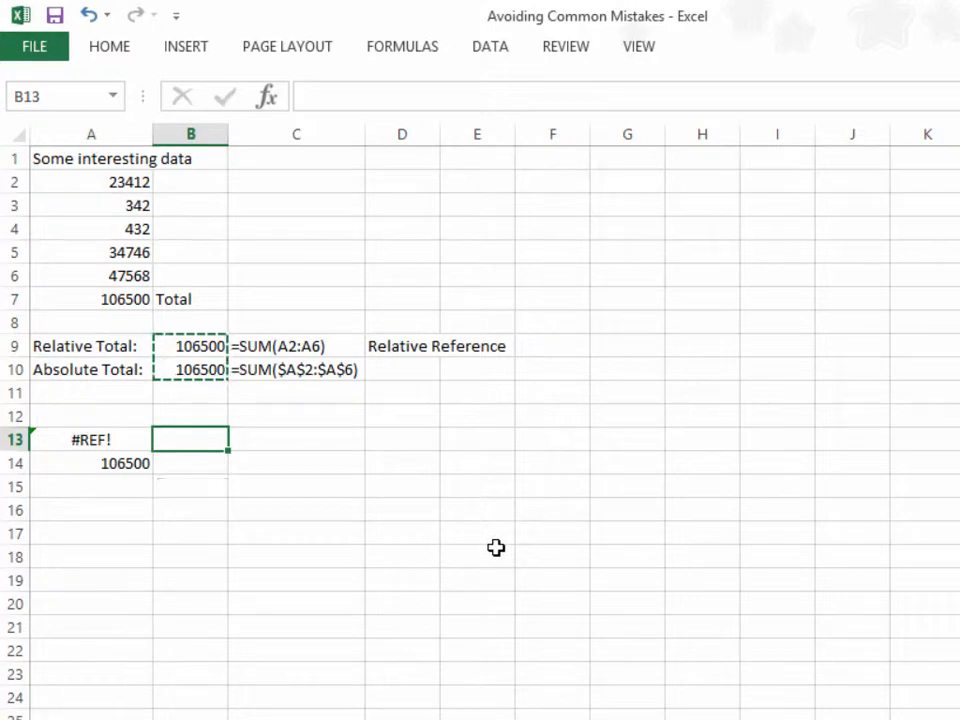
left_click_drag(75, 346, 78, 362)
right_click(80, 367)
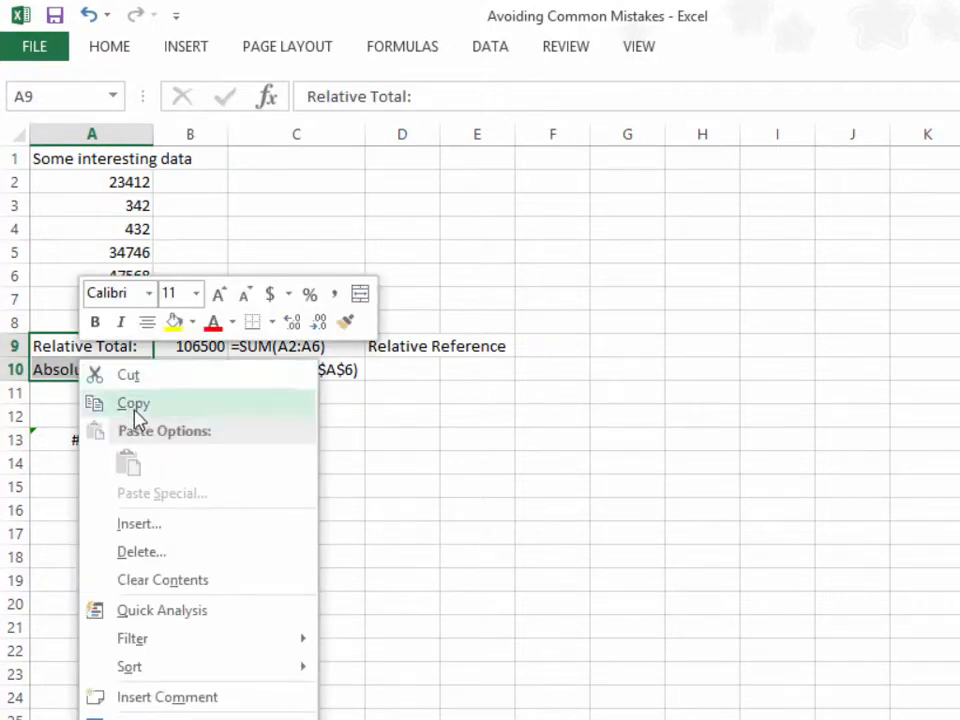
left_click(86, 404)
left_click(176, 437)
right_click(194, 445)
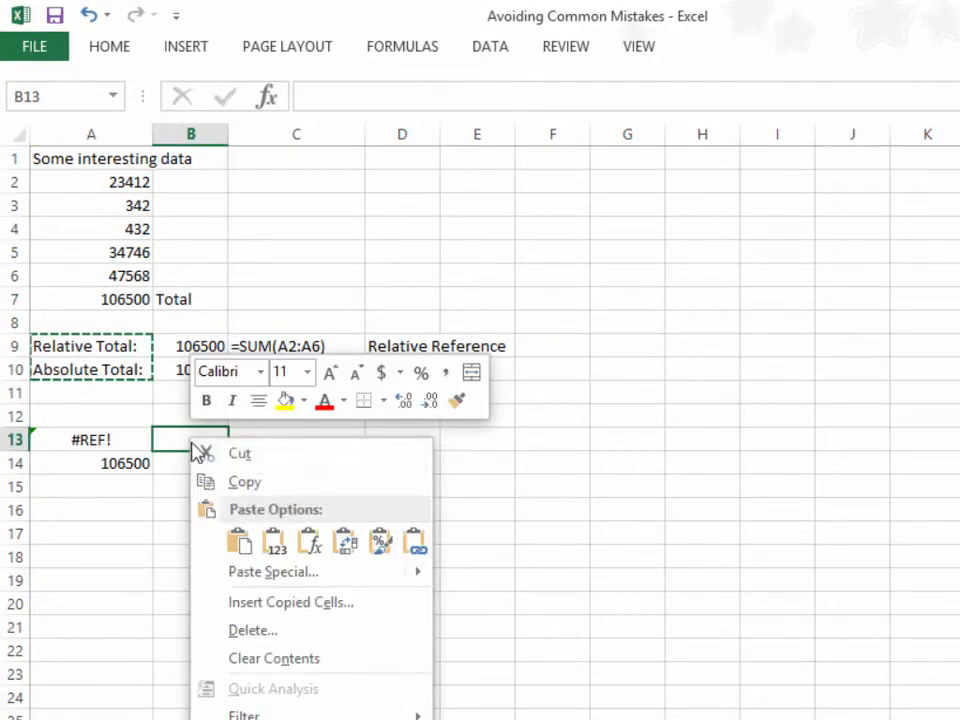
left_click(239, 543)
left_click(98, 485)
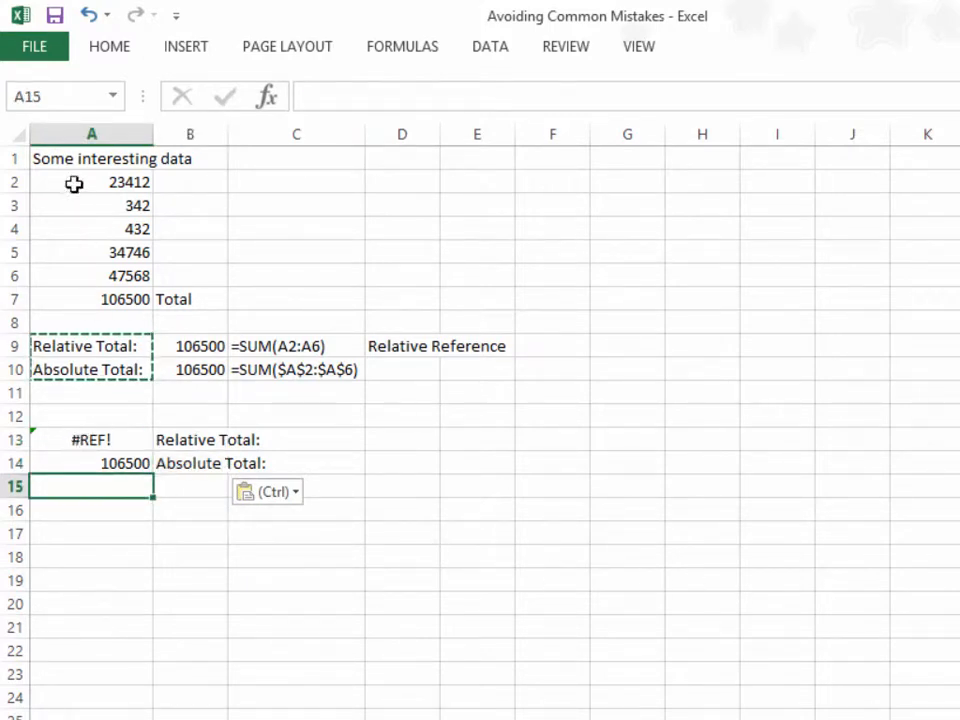
Step: Insert a new blank column before column A
left_click(78, 132)
right_click(80, 136)
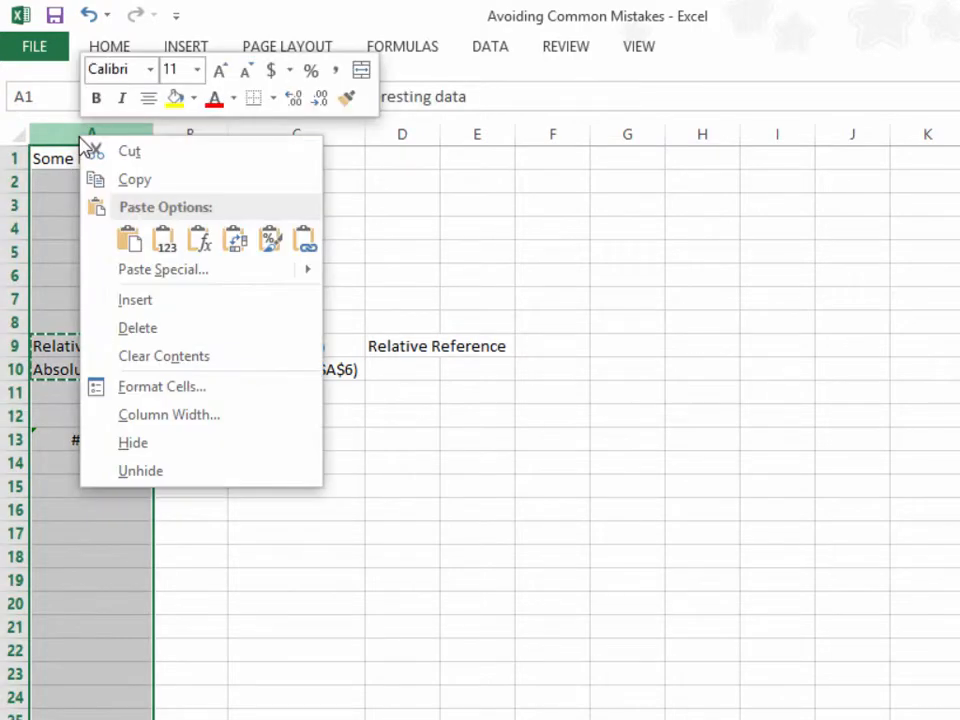
left_click(142, 302)
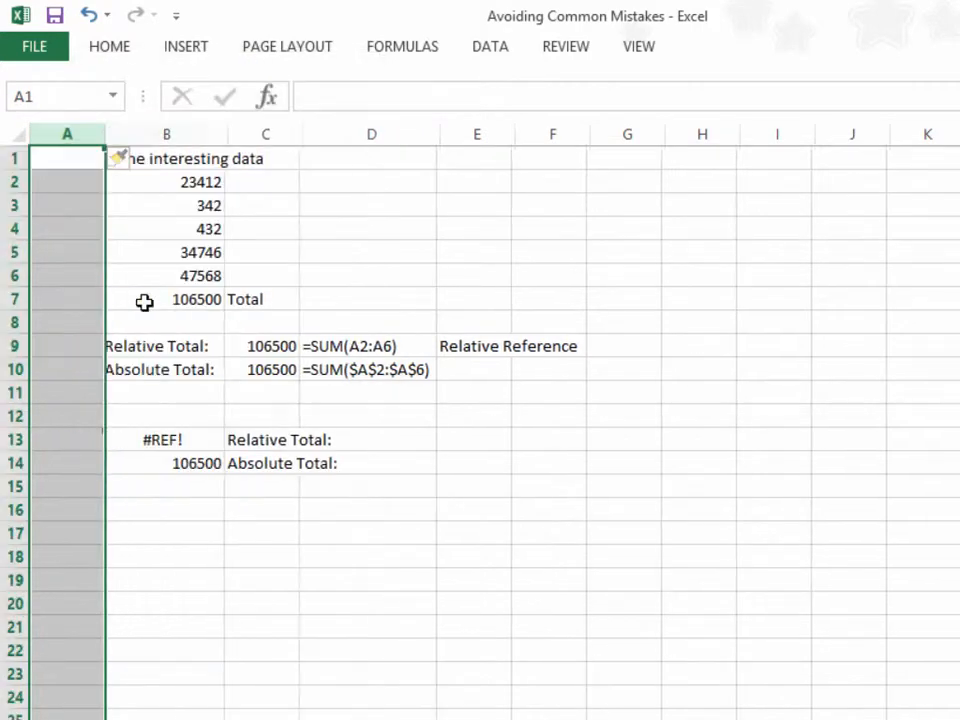
Step: Copy both sum formulas from C9:C10 and paste them over the earlier copies in B13:B14
left_click_drag(262, 348, 261, 369)
right_click(267, 371)
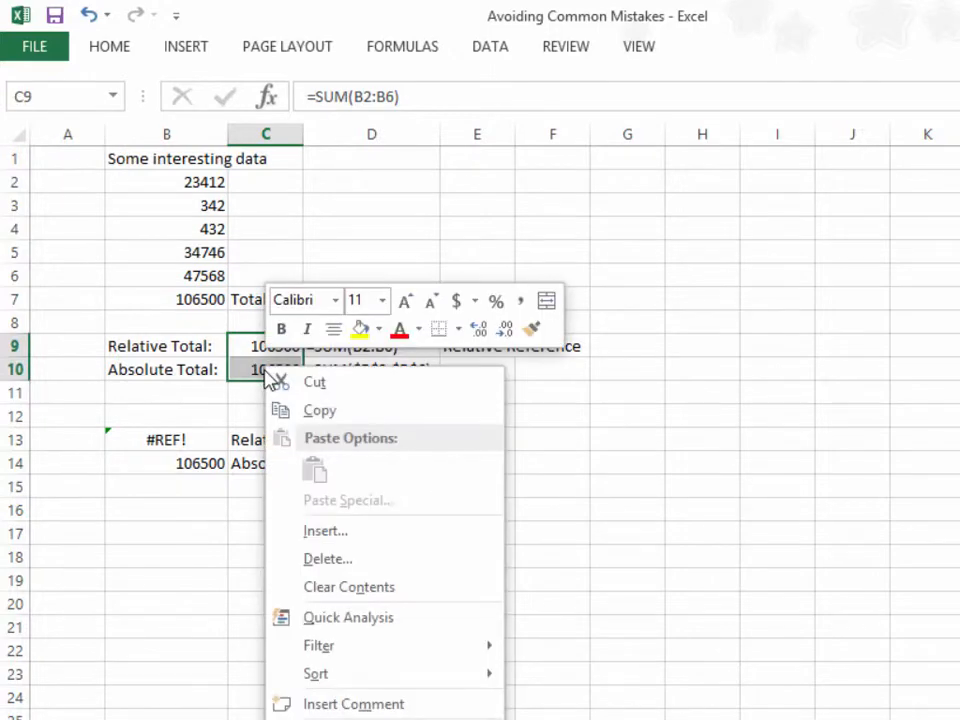
left_click(314, 412)
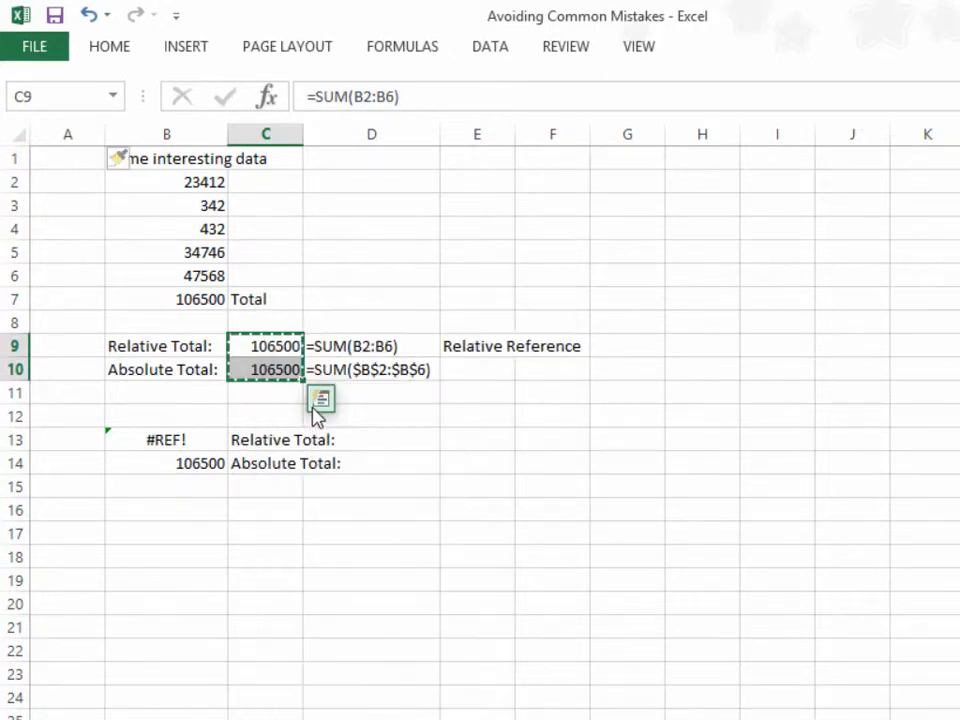
left_click(141, 443)
right_click(140, 442)
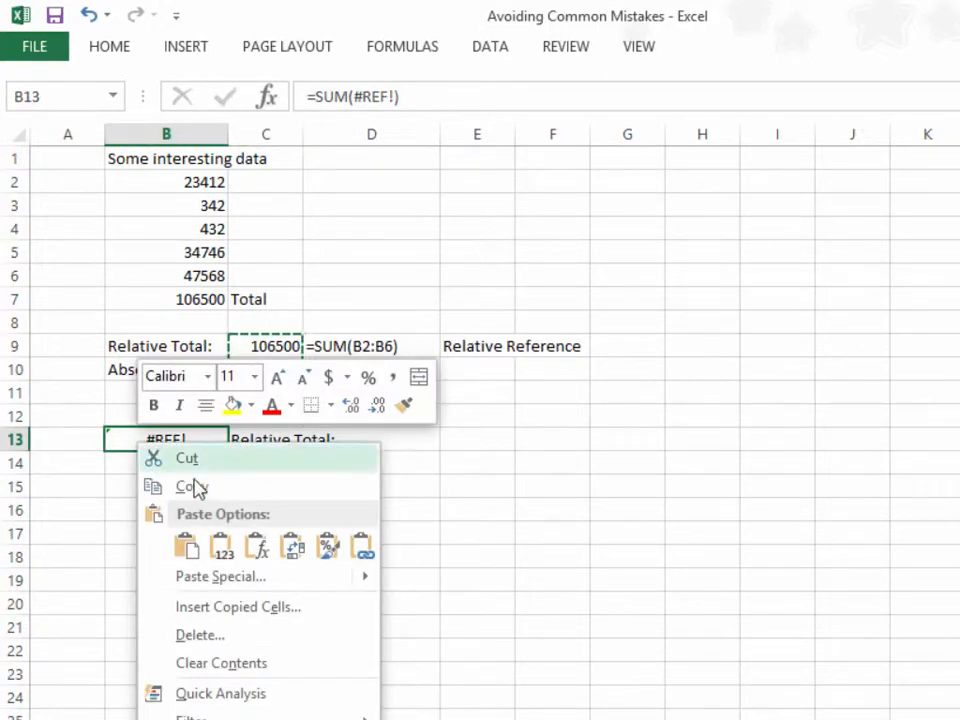
left_click(186, 547)
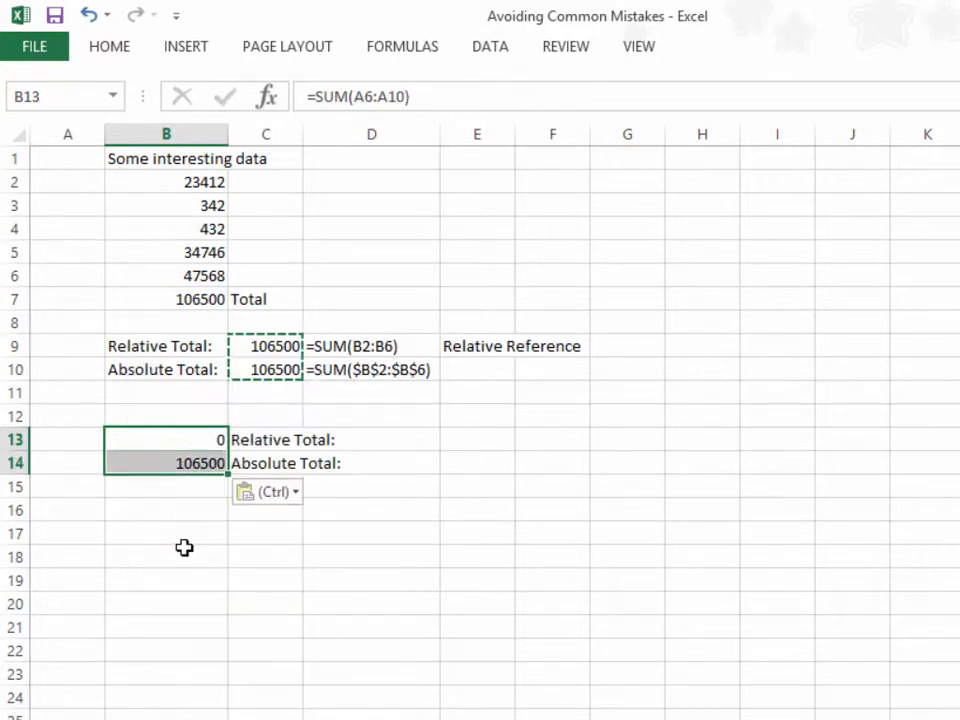
Step: Open the pasted relative sum formula in B13 to check which cells it references, and leave the cell
left_click(166, 433)
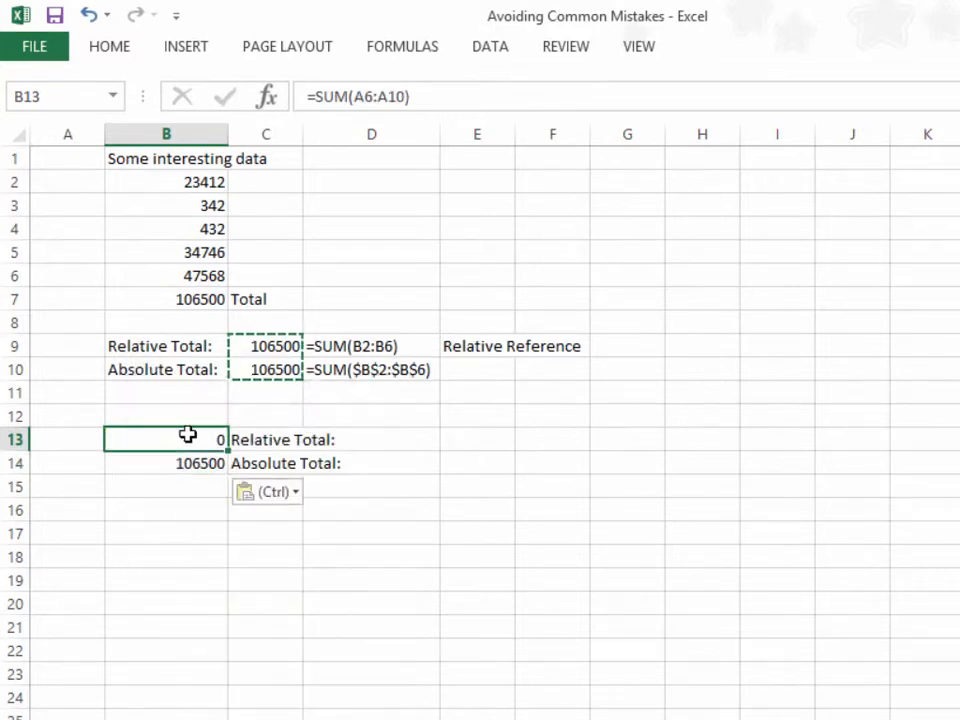
left_click(423, 96)
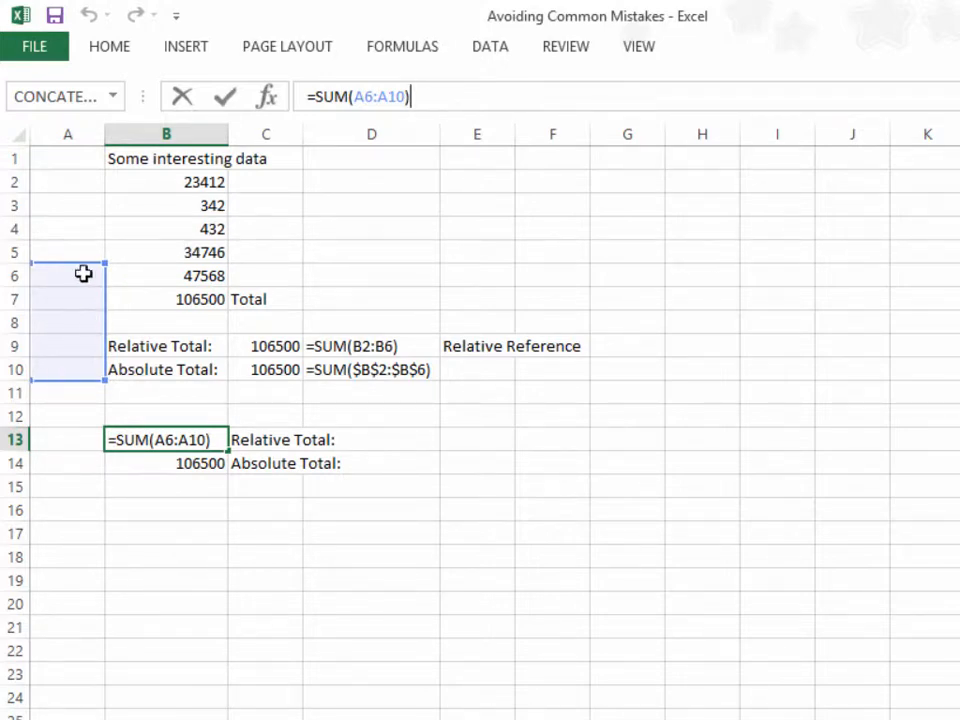
left_click(290, 439)
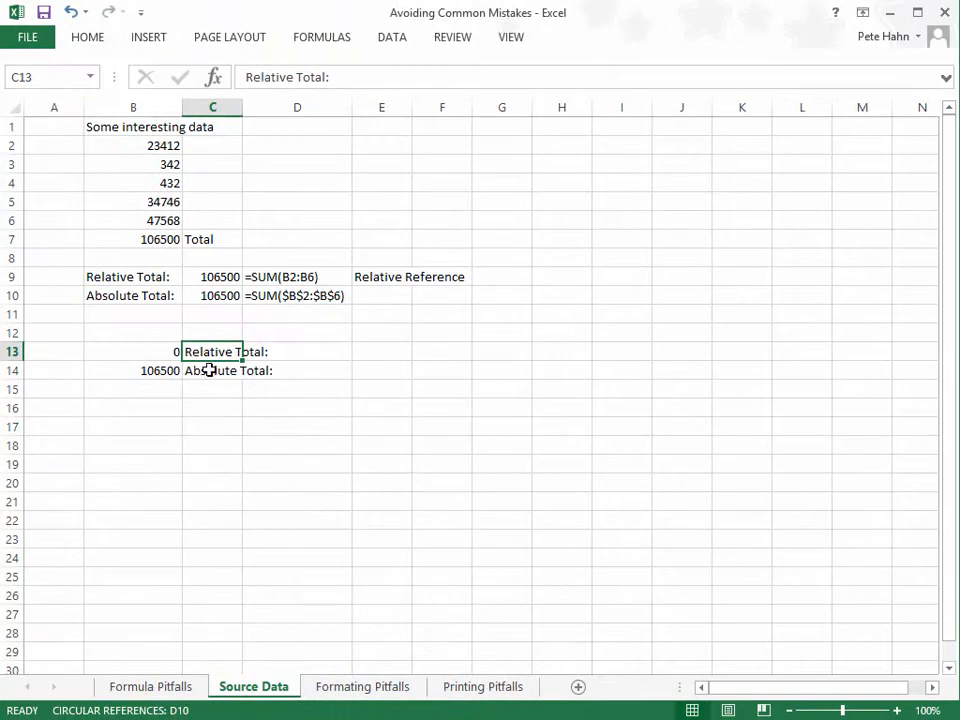
left_click(209, 370)
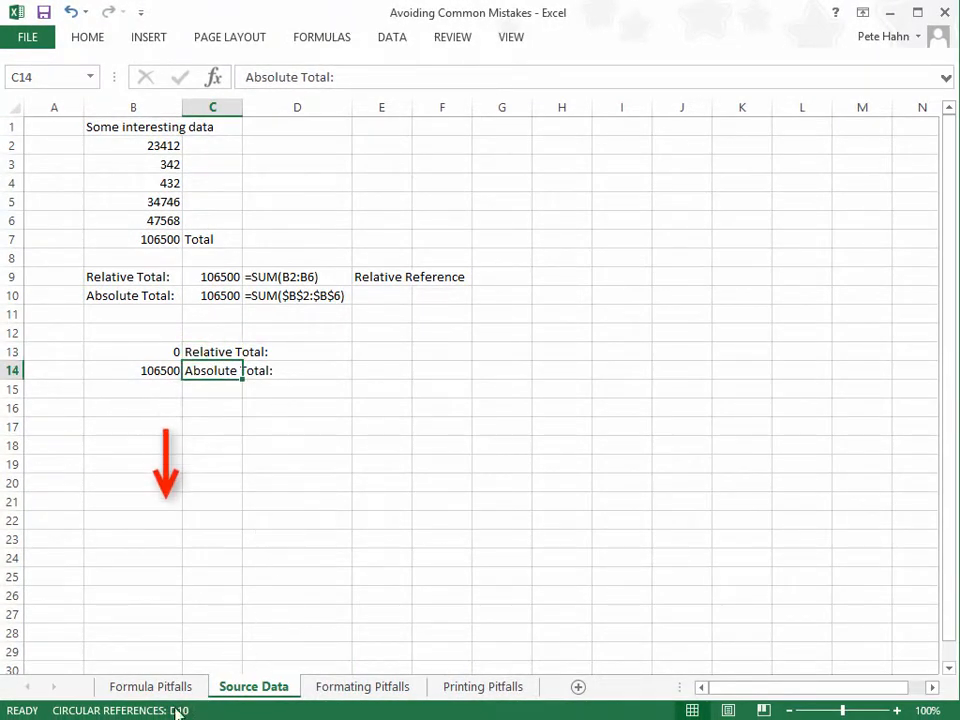
Step: On the Formula Pitfalls sheet, enter 1, 2 and 3 in A19:C19 under Creating Circular References
left_click(150, 686)
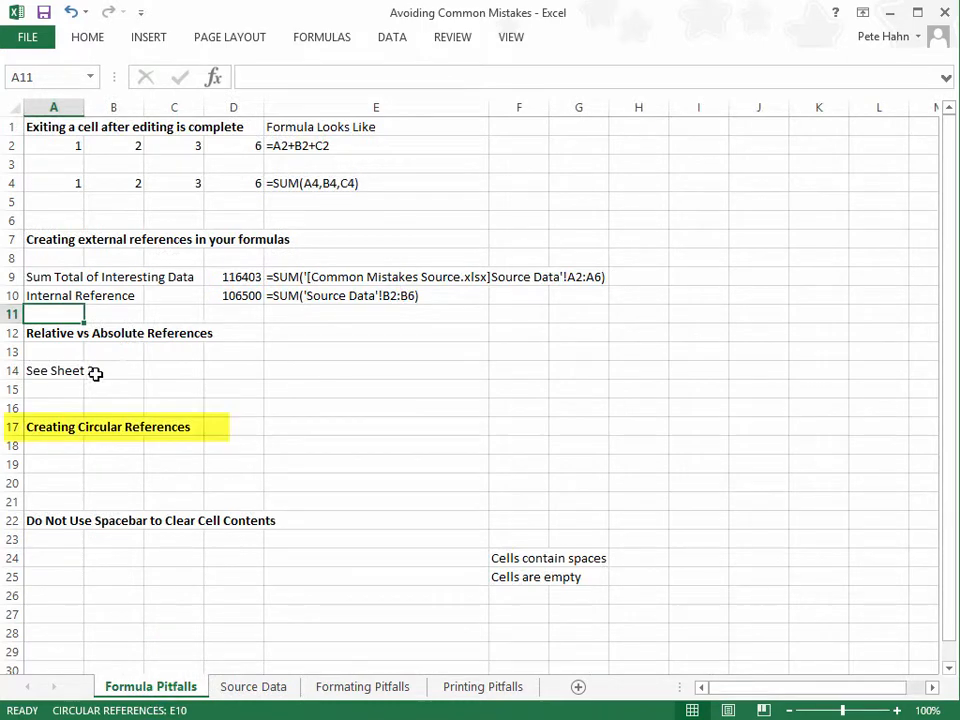
left_click(48, 460)
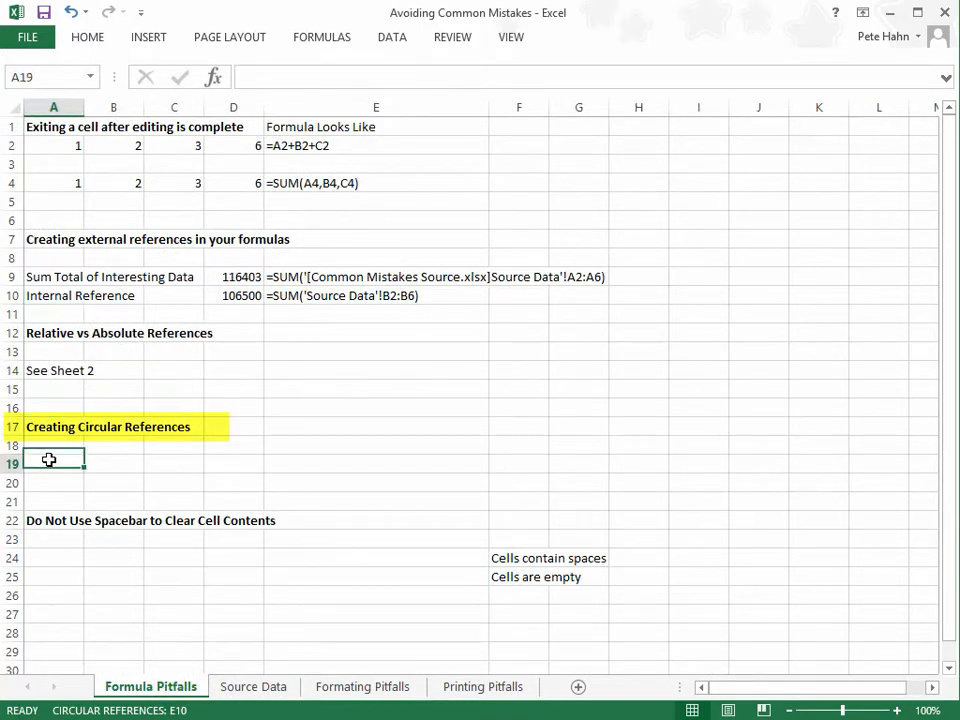
type("1")
key("Tab")
type("2")
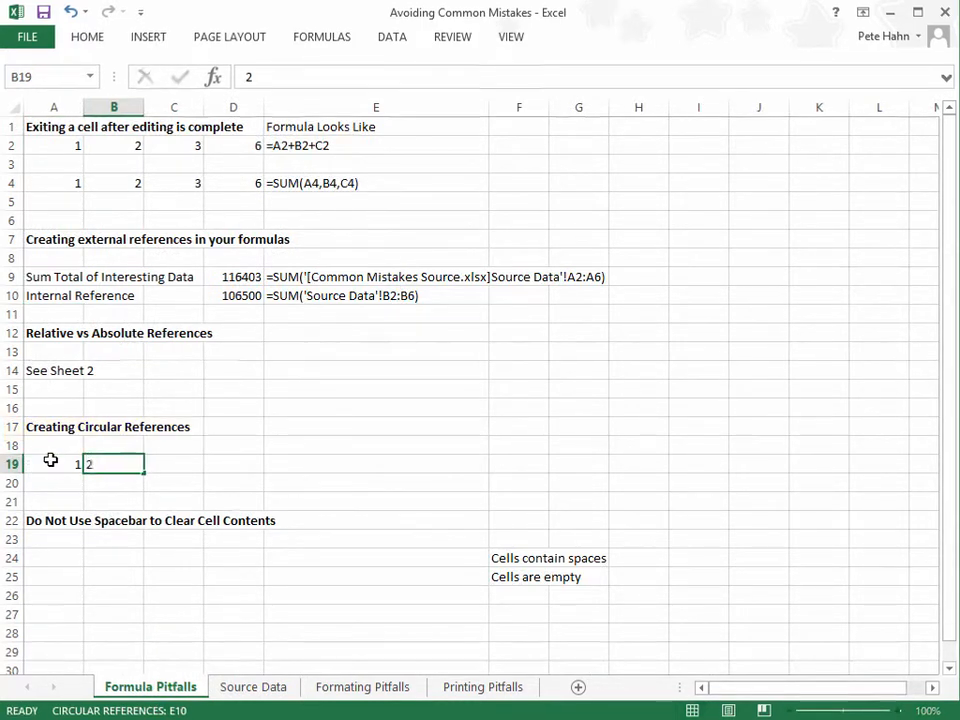
key("Tab")
type("3")
key("Tab")
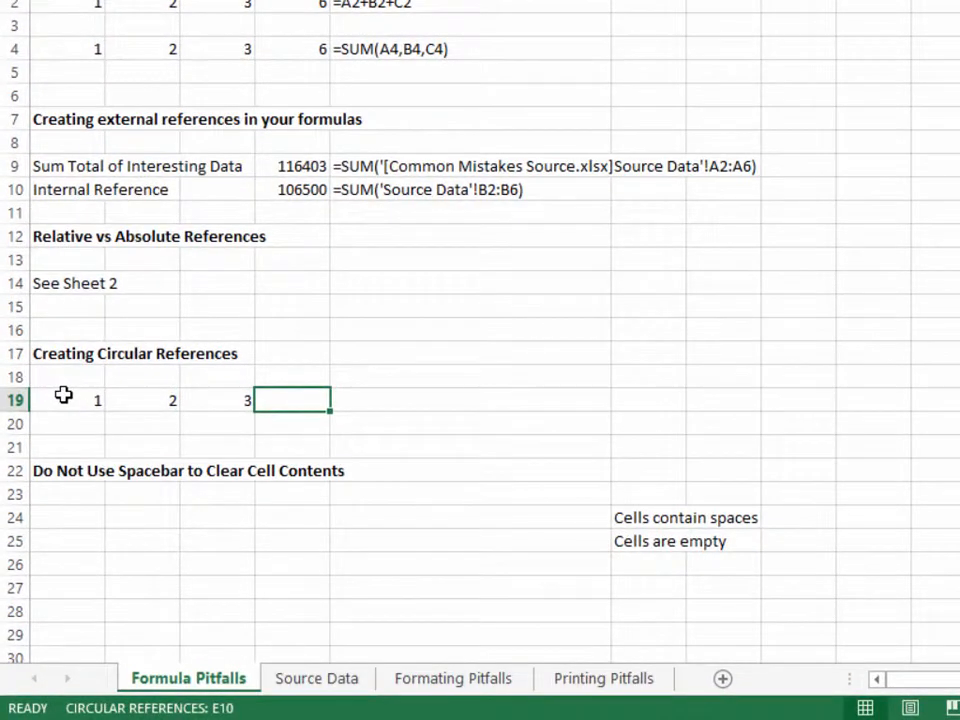
Step: Enter =SUM(A19:D19) in D19 so the formula deliberately includes its own cell
type("=sum")
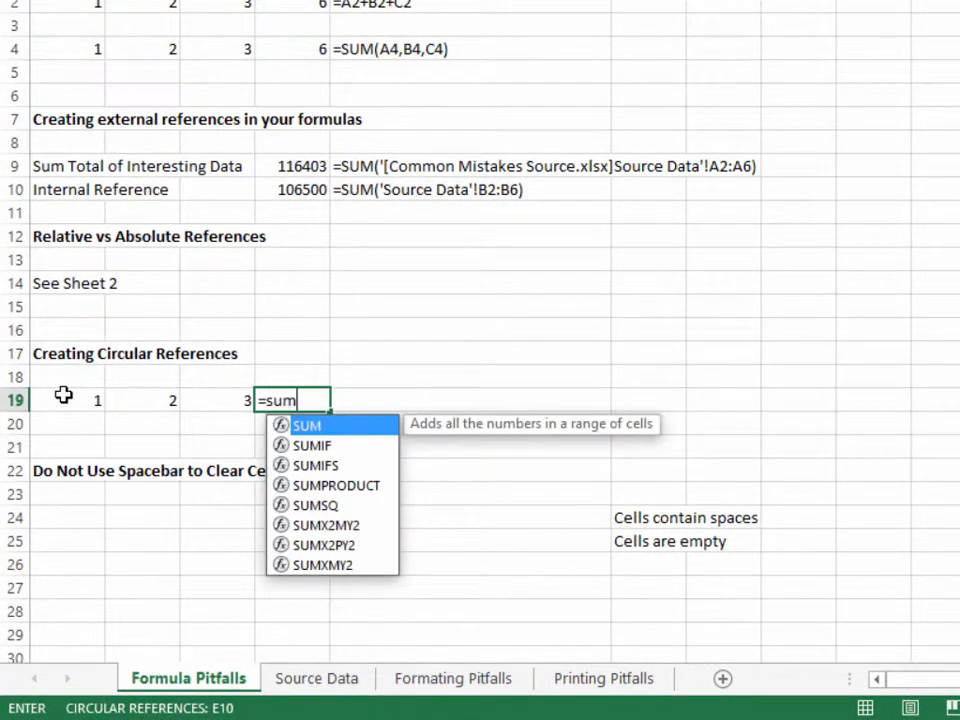
type("(")
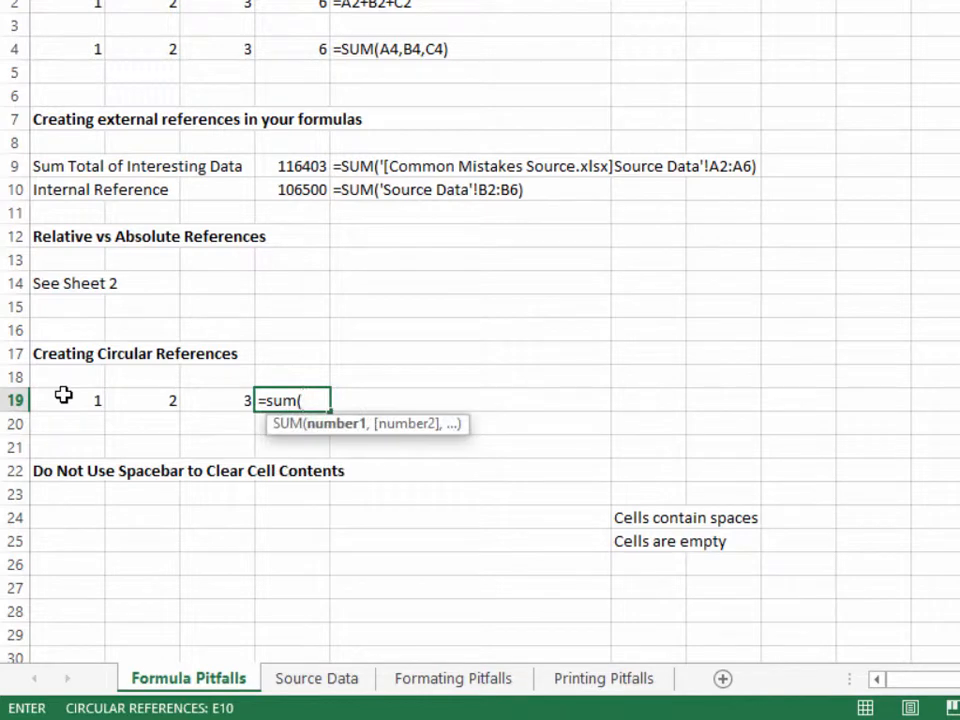
left_click_drag(73, 400, 285, 400)
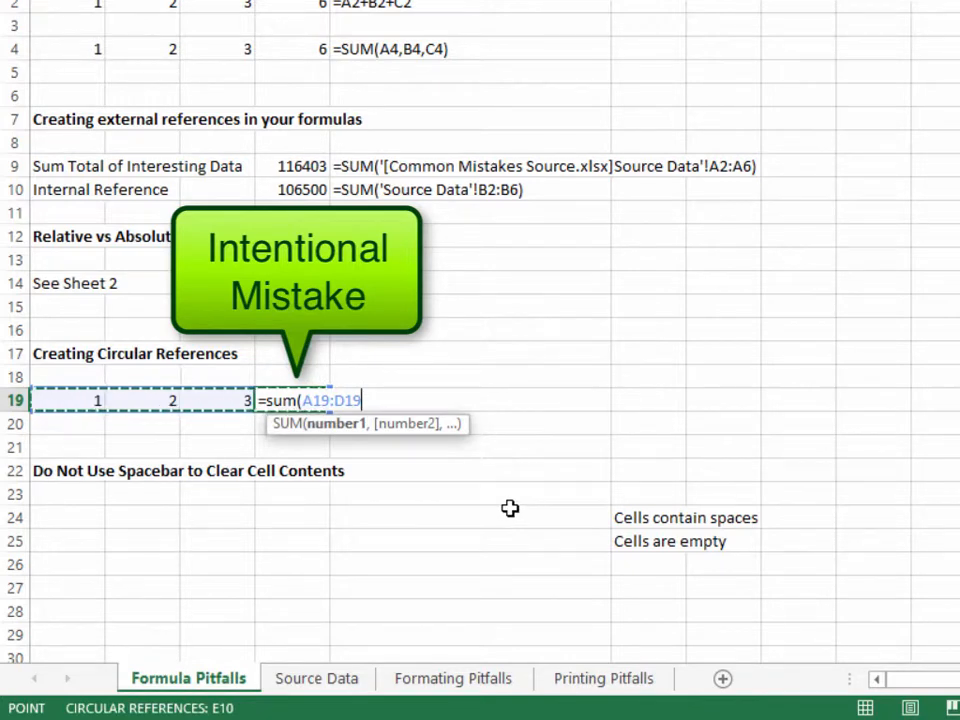
type(")")
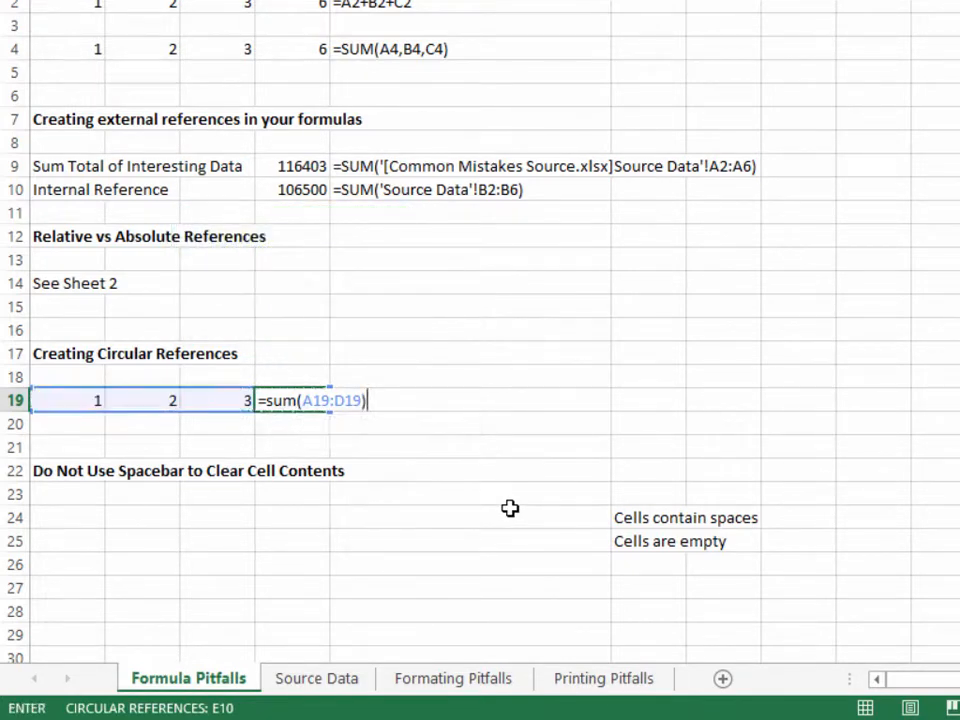
key("Return")
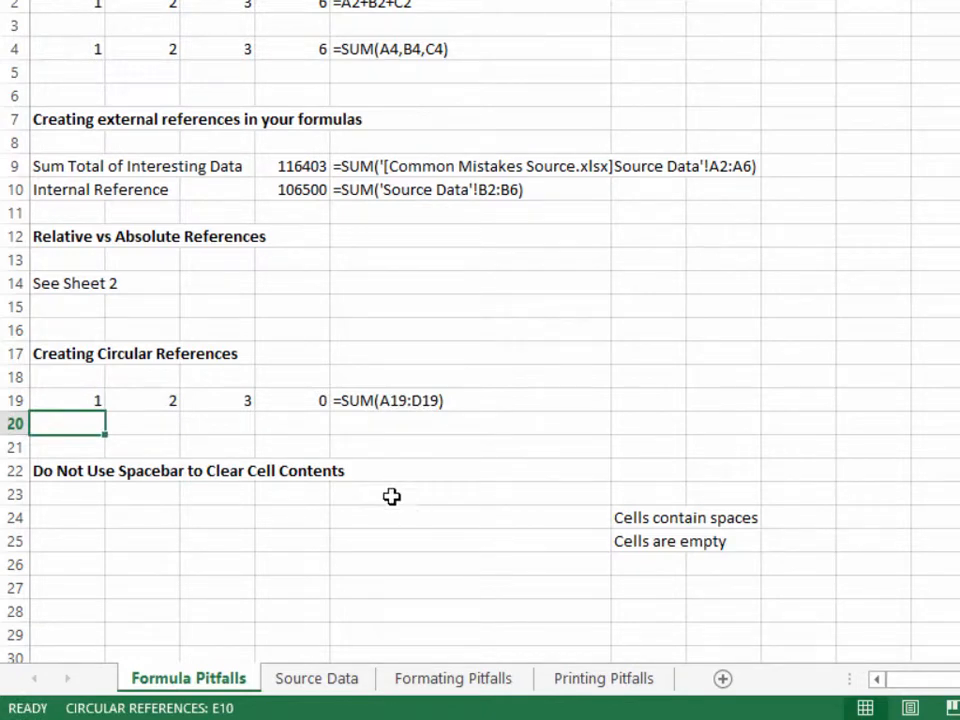
Step: Compare the circular total in D19 with the correct total in D4
left_click(290, 398)
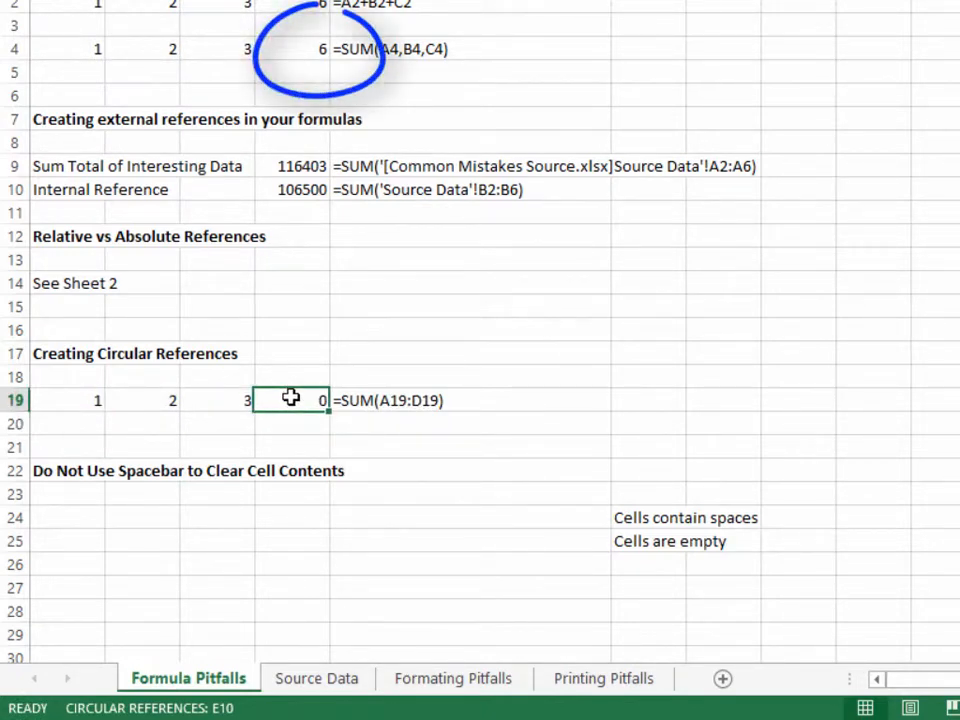
left_click(279, 50)
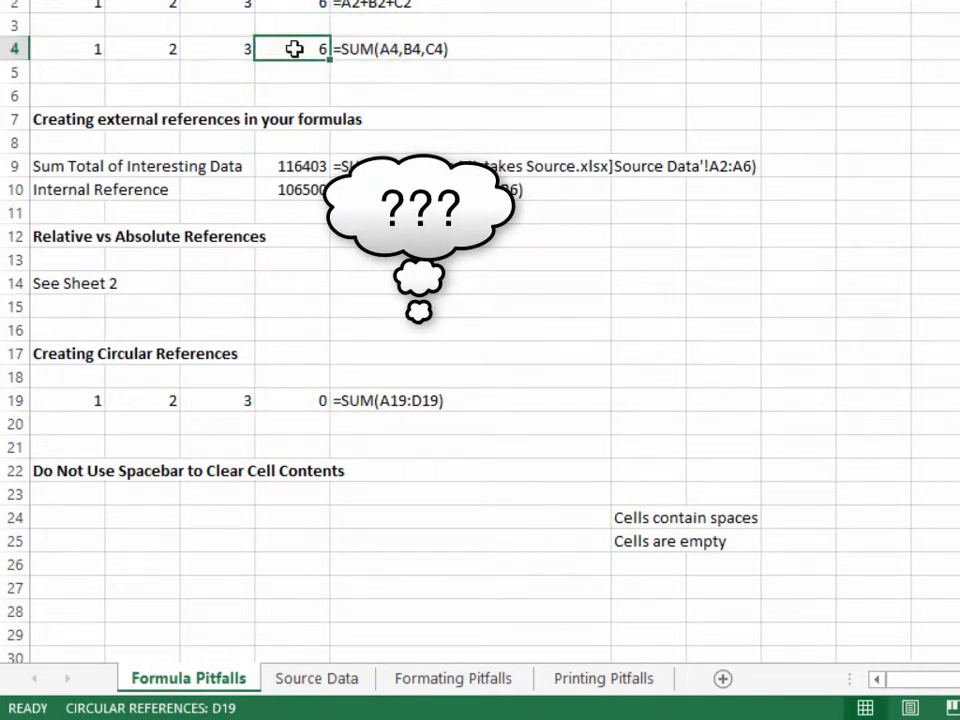
left_click(296, 405)
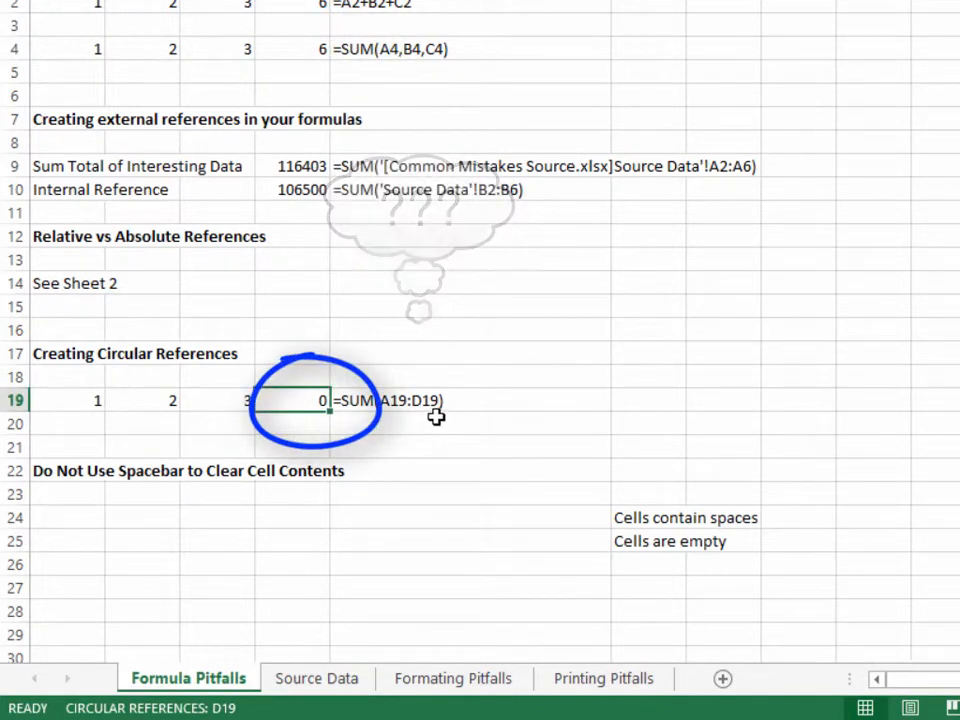
Step: Correct the circular formula in D19 to =SUM(A19:C19) so that it no longer includes its own cell
key("F2")
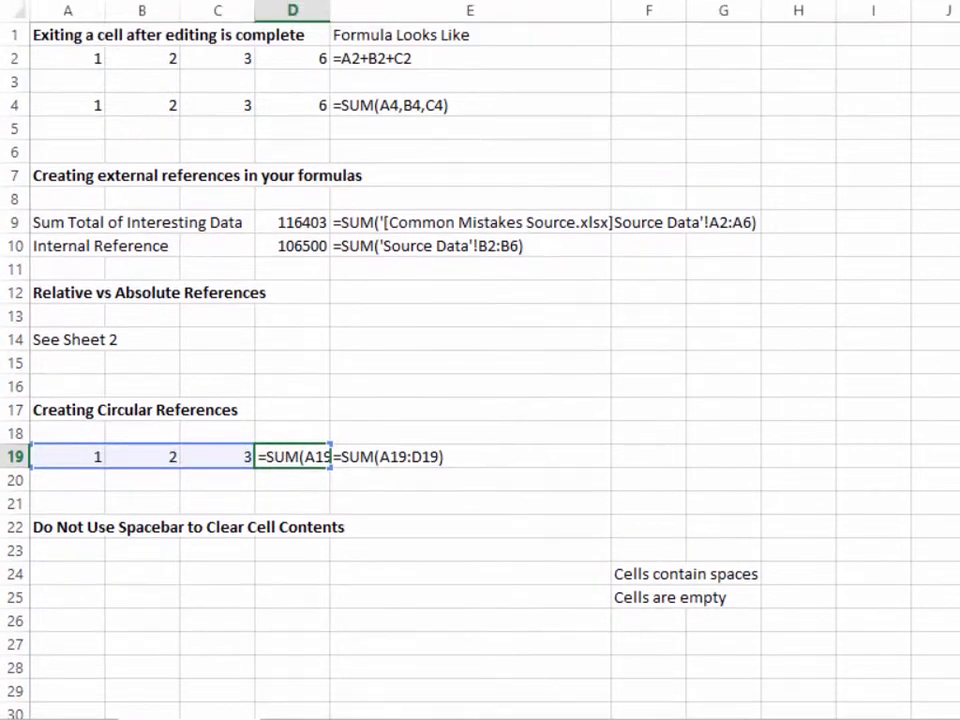
left_click_drag(413, 30, 388, 30)
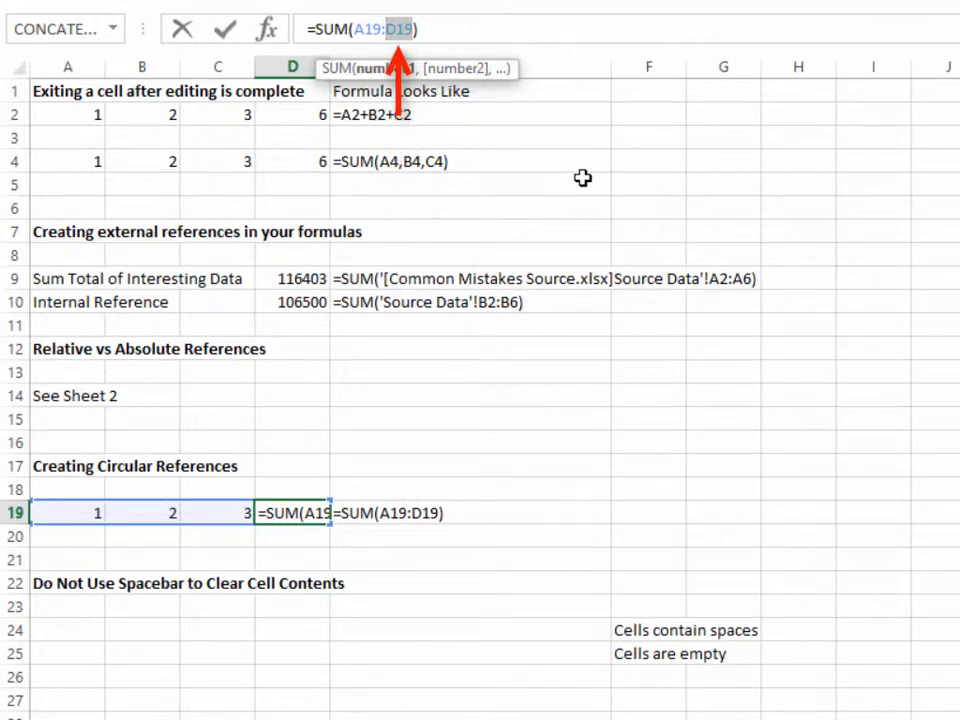
type("C19")
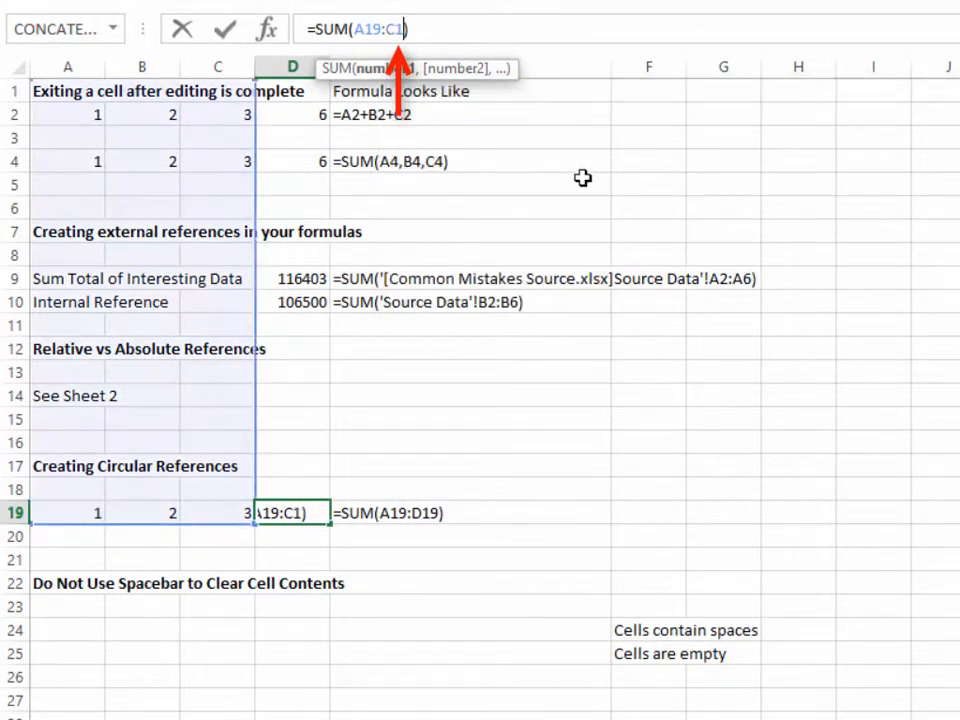
key("Return")
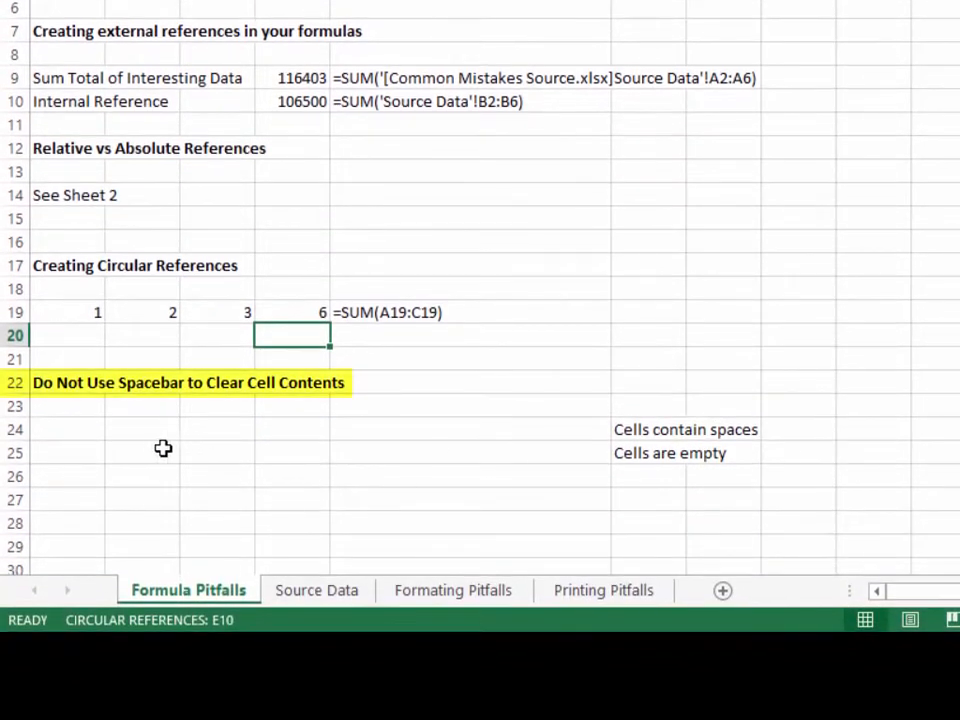
Step: Enter 1, 2 and 3 in A24:C24 under Do Not Use Spacebar to Clear Cell Contents
left_click(74, 438)
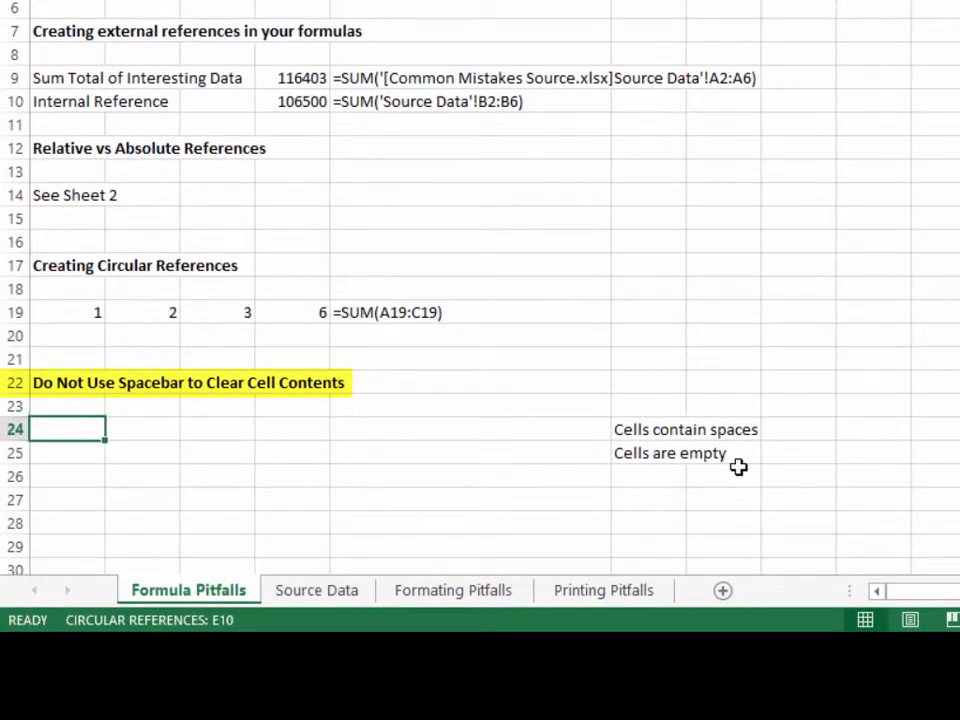
type("1")
key("Tab")
type("2")
key("Tab")
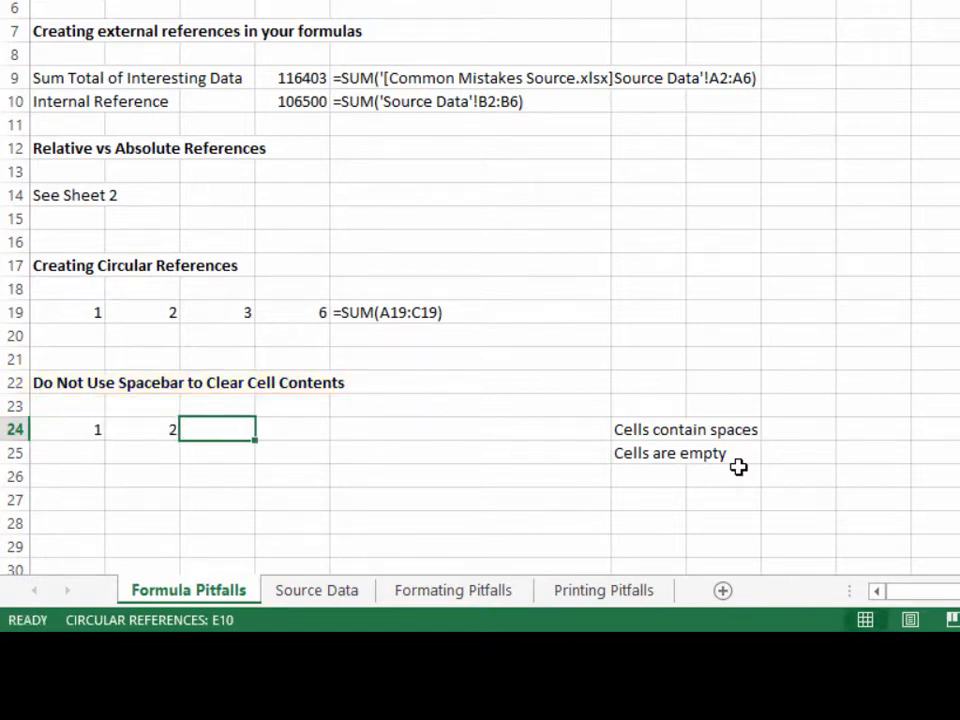
type("3")
key("Tab")
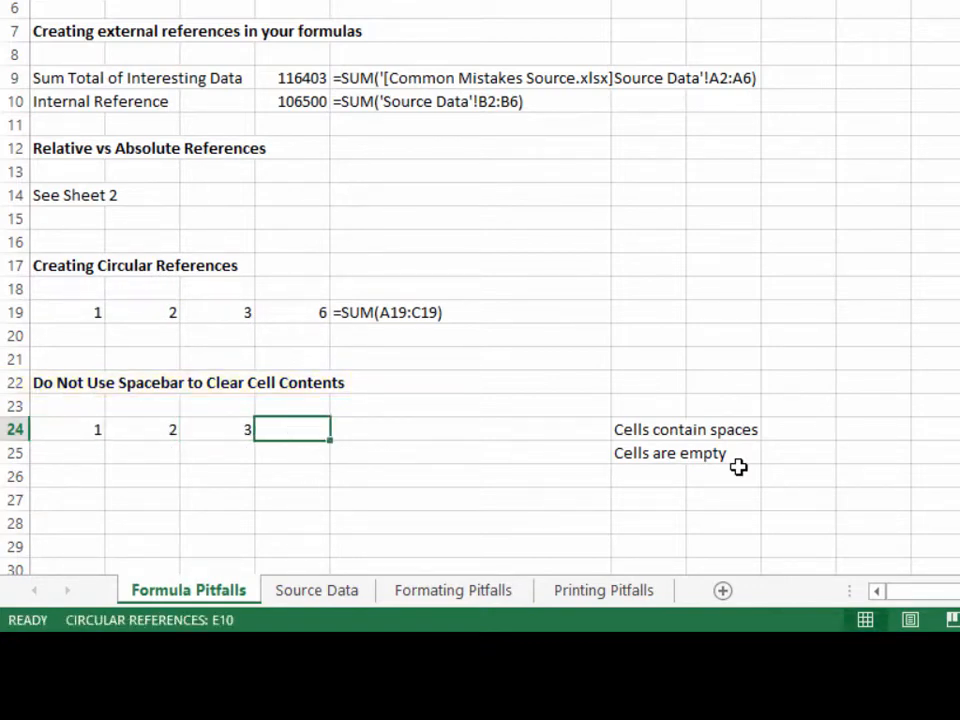
key("Return")
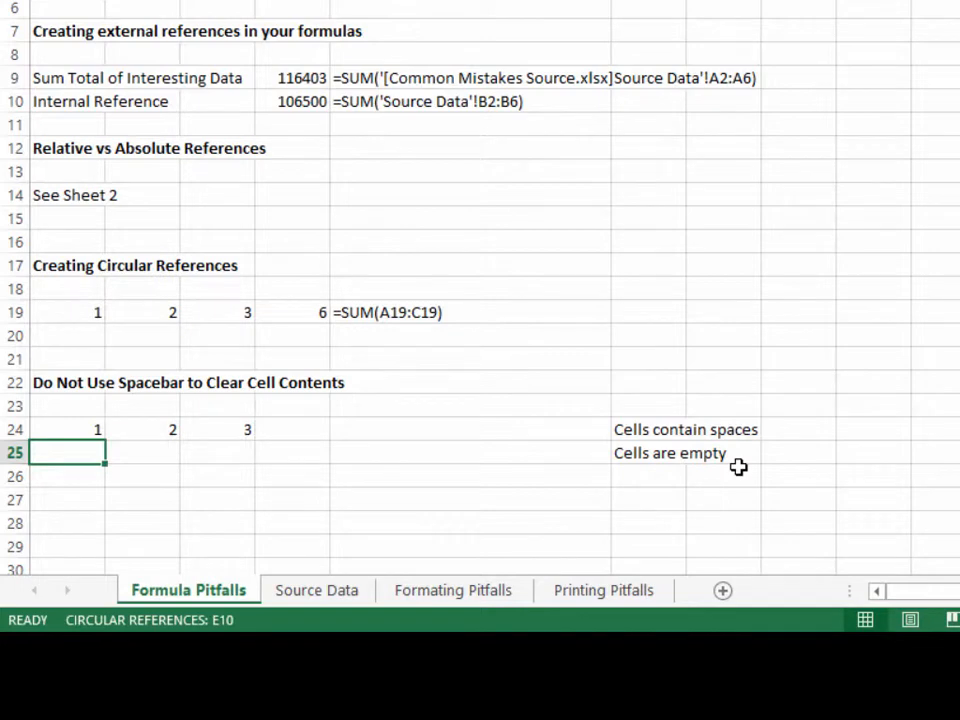
Step: Enter the same values 1, 2 and 3 in A25:C25, the row labelled Cells are empty
type("1")
key("Tab")
type("2")
key("Tab")
type("3")
key("Tab")
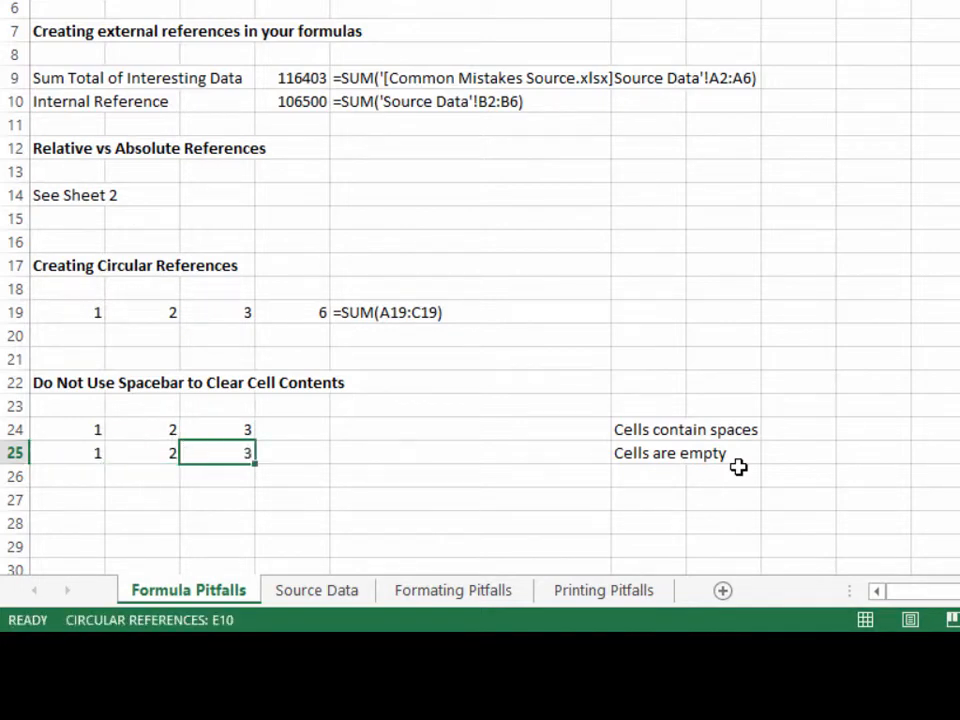
key("Tab")
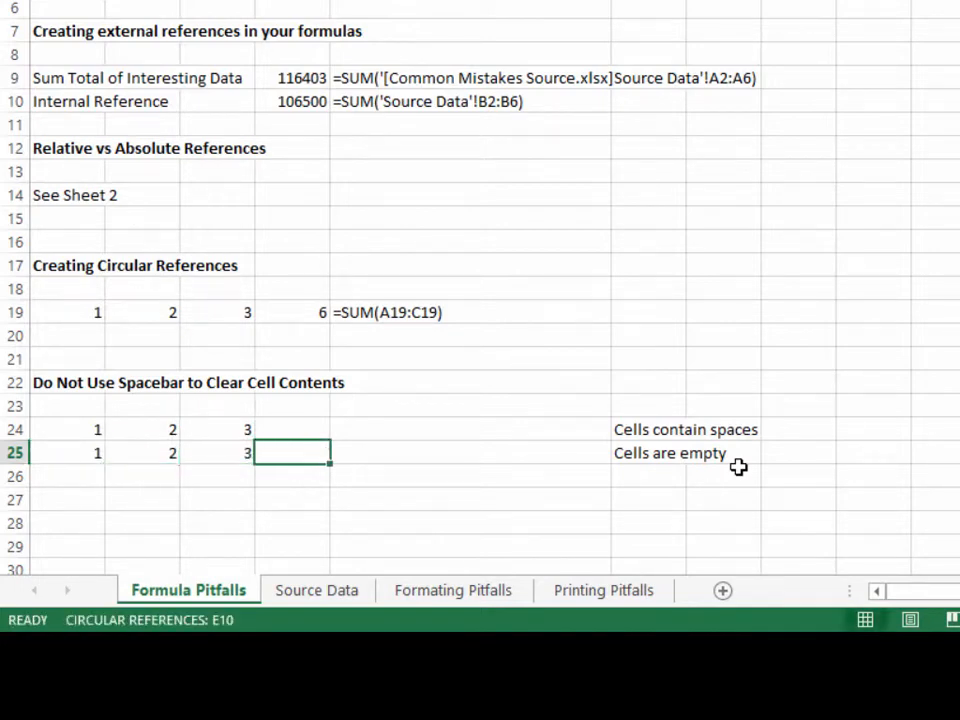
Step: Enter =SUM(LEN(A24), LEN(B24),LEN(C24)) in D24 to total the number of characters in the row's three cells
left_click(284, 431)
type("=sumb")
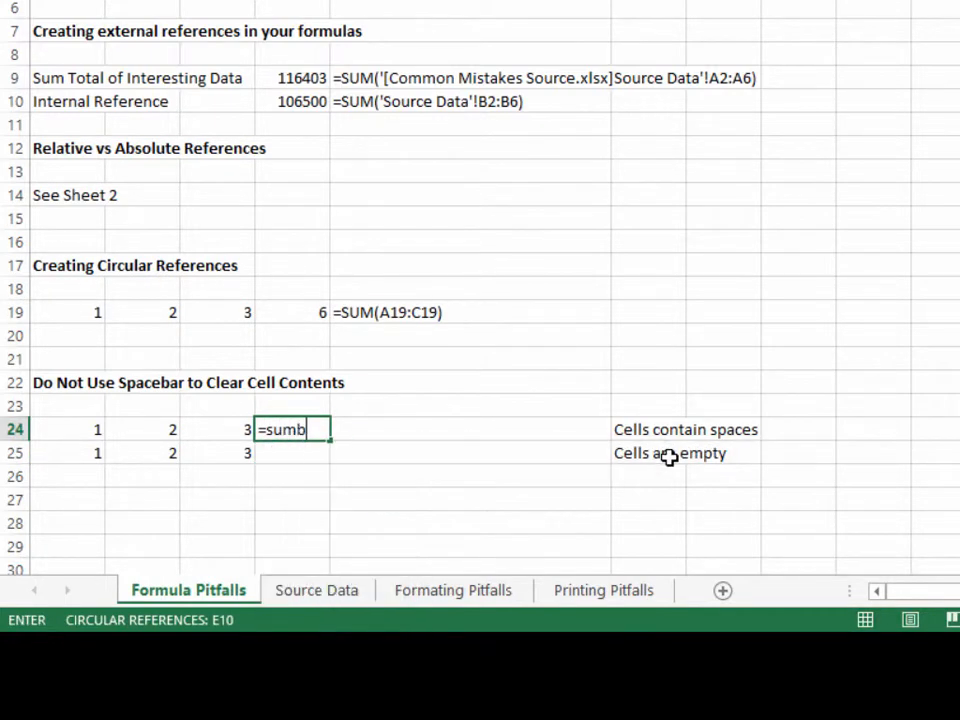
key("BackSpace")
type("(")
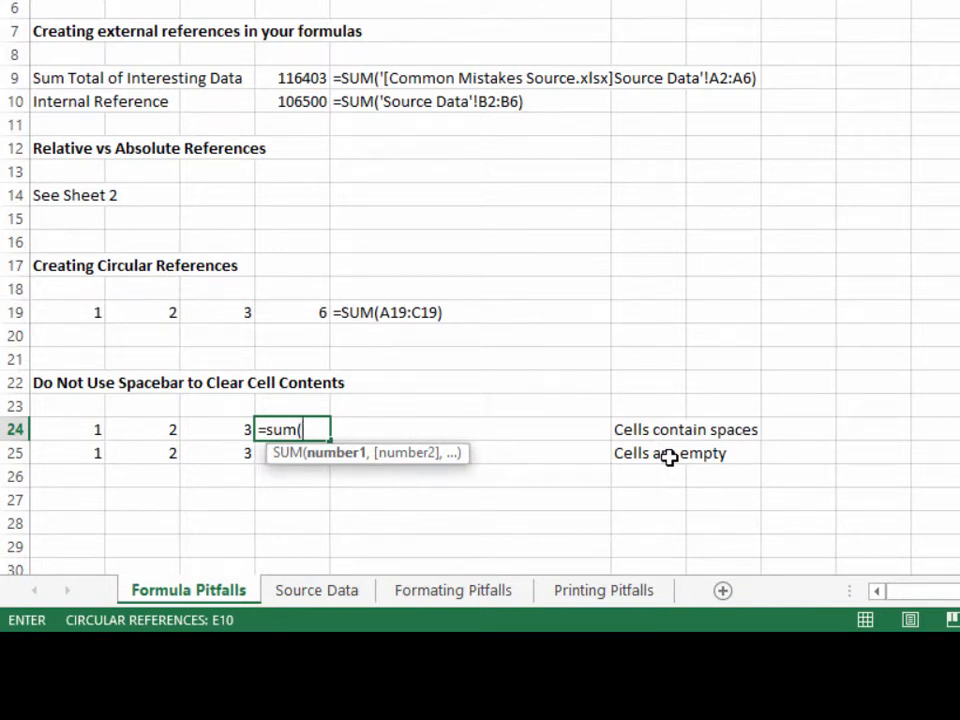
type("len(")
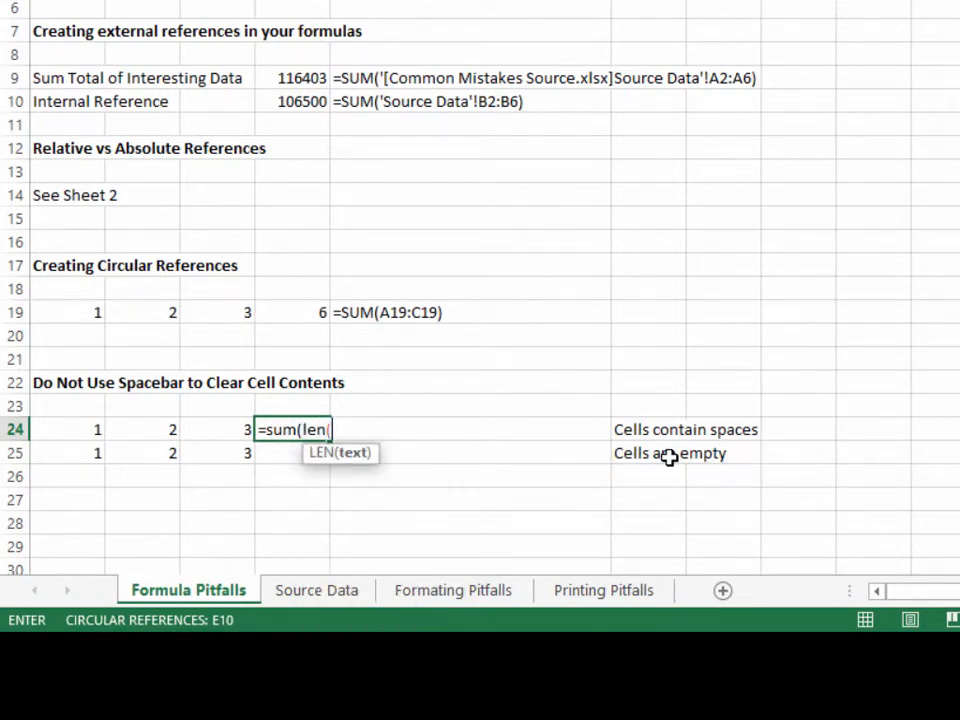
left_click(92, 430)
type(")")
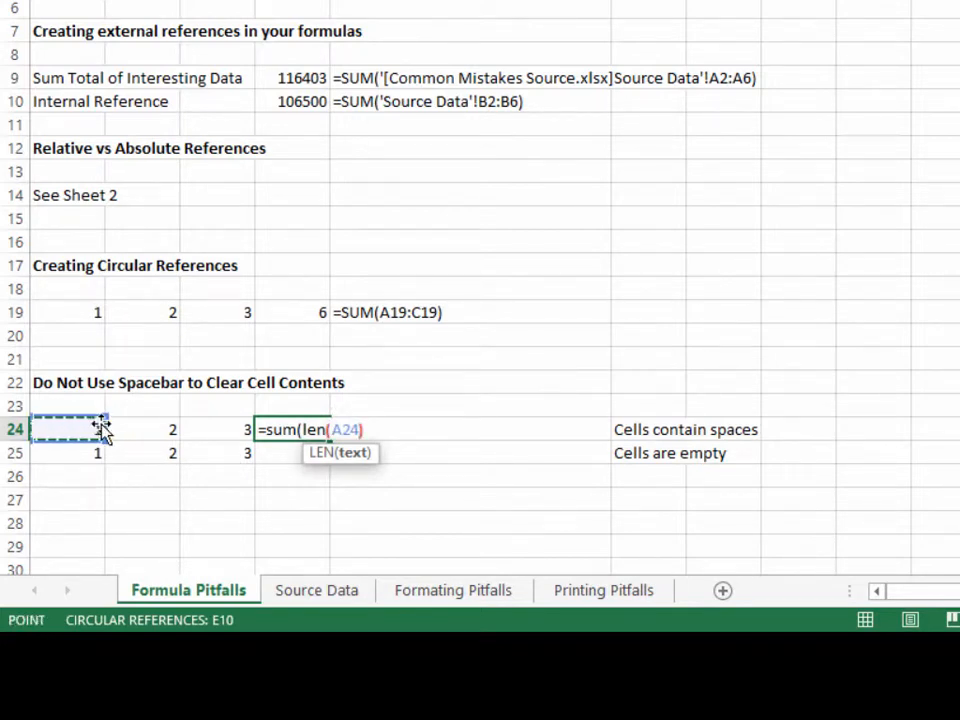
type(",")
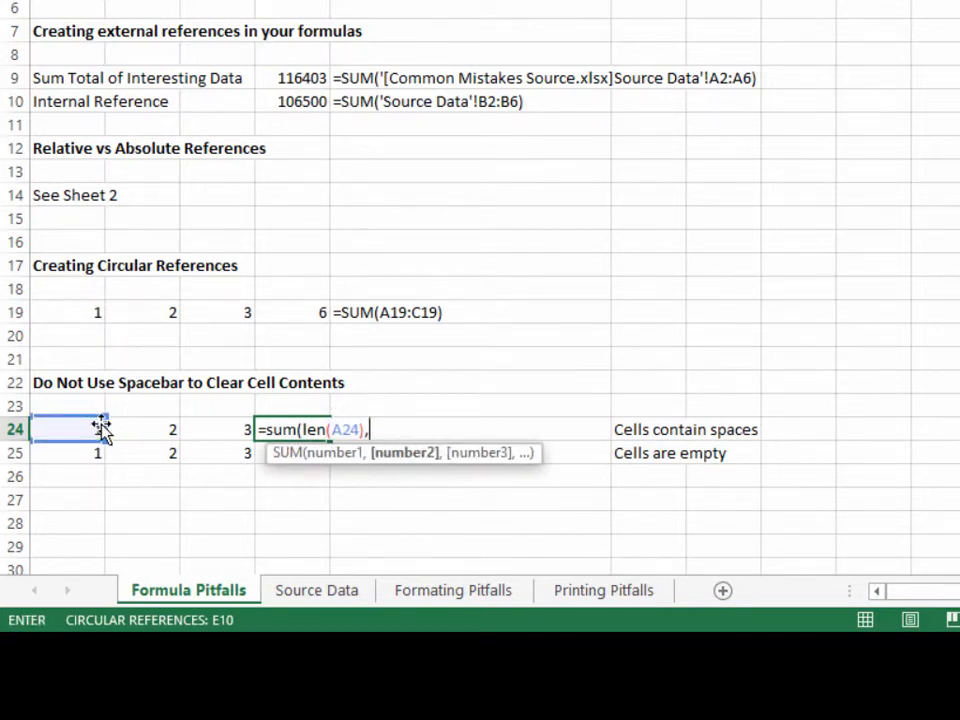
type(" len")
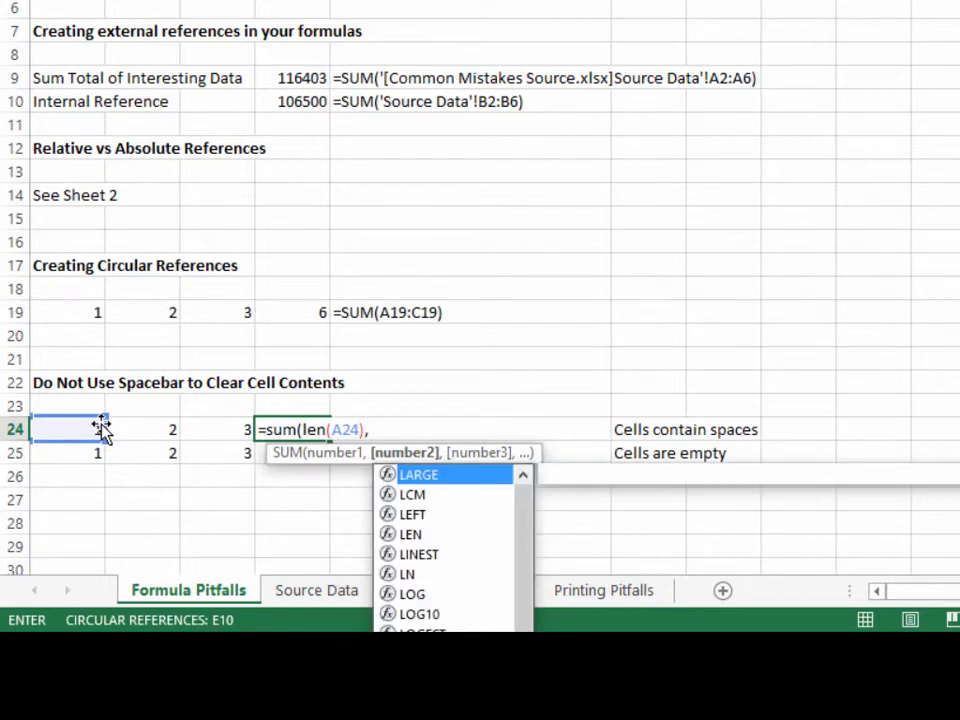
type("(")
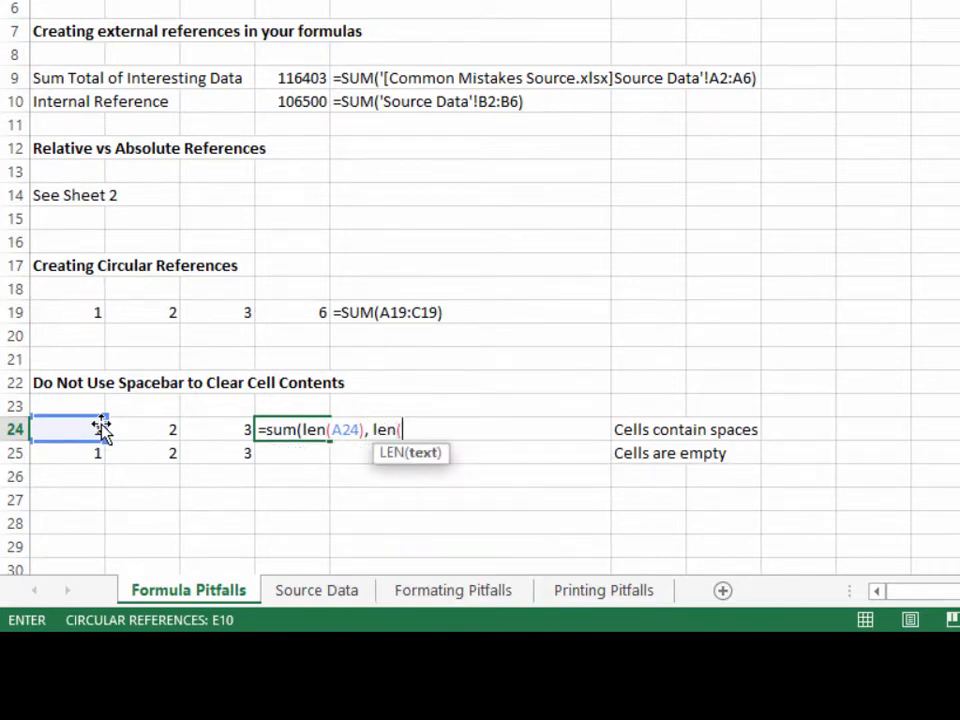
left_click(156, 428)
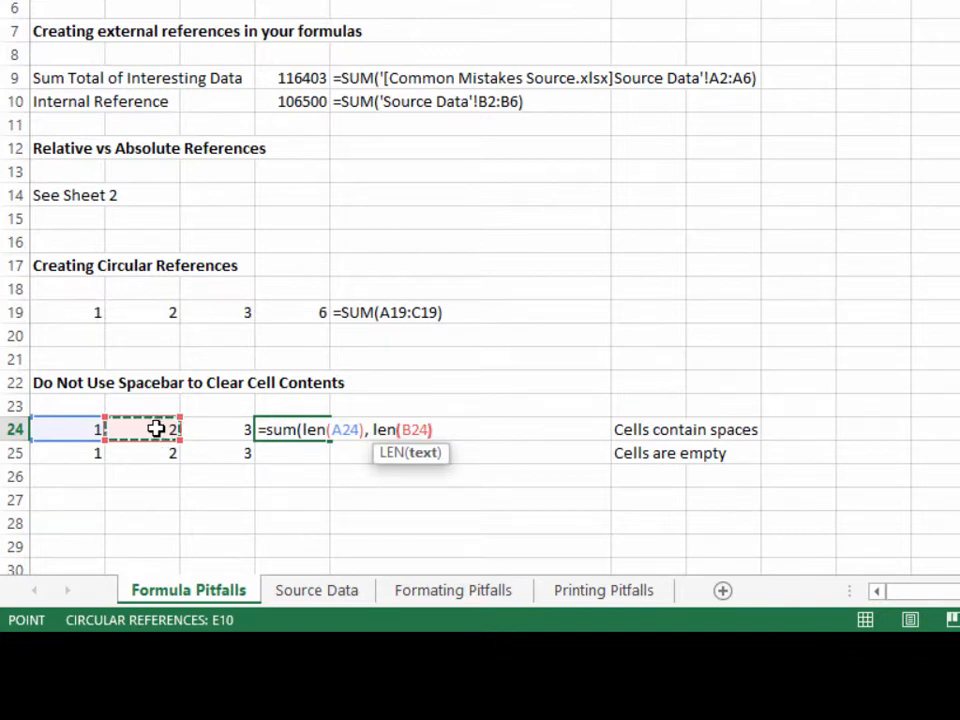
type("),")
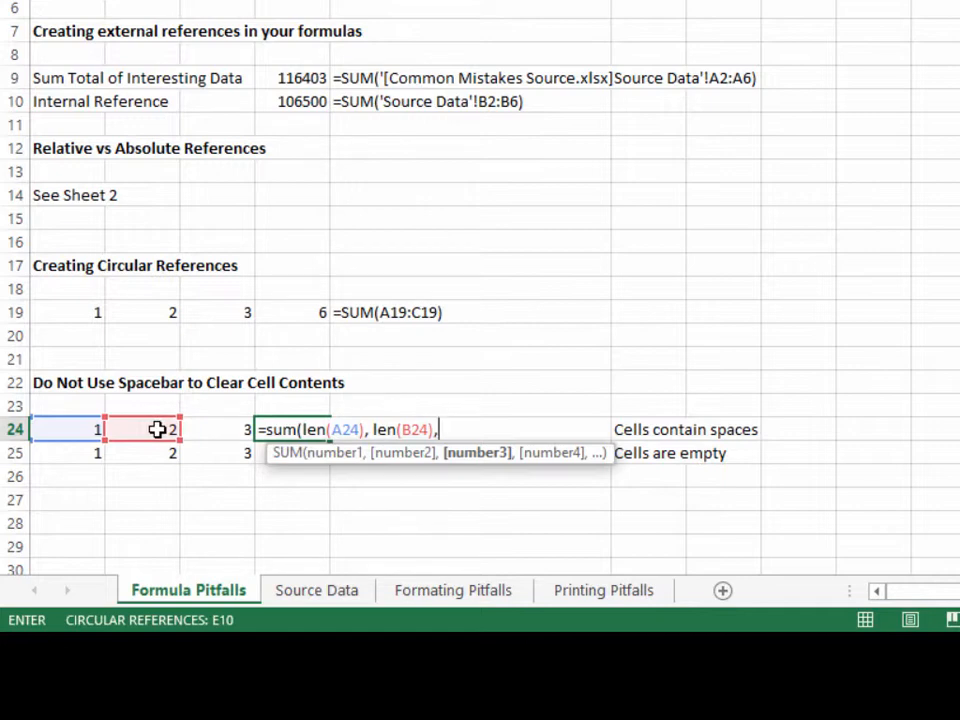
type("len")
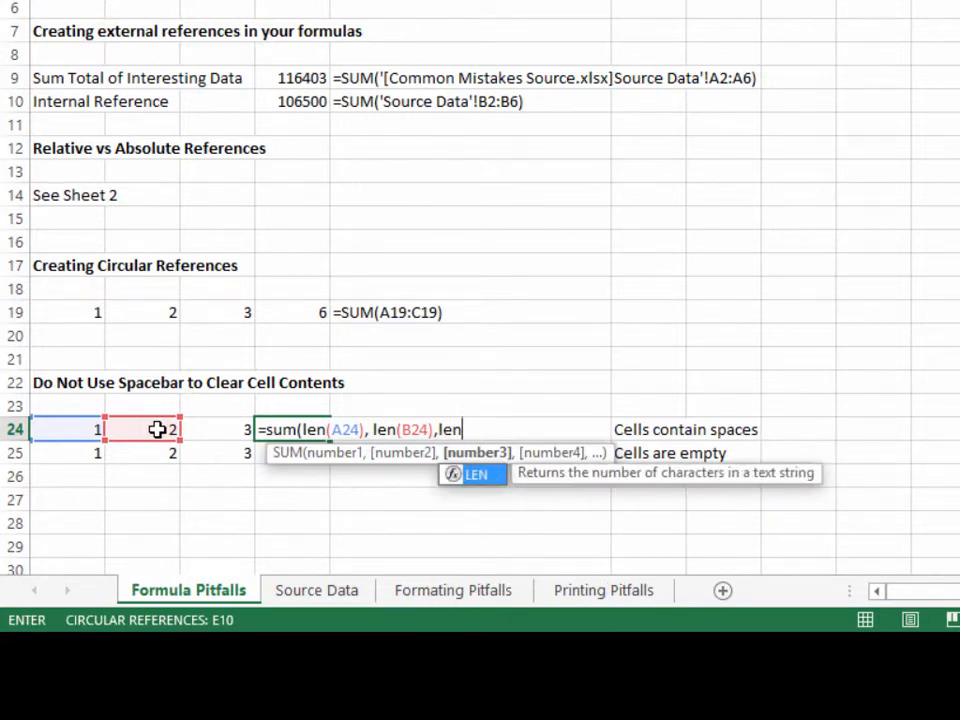
type("(")
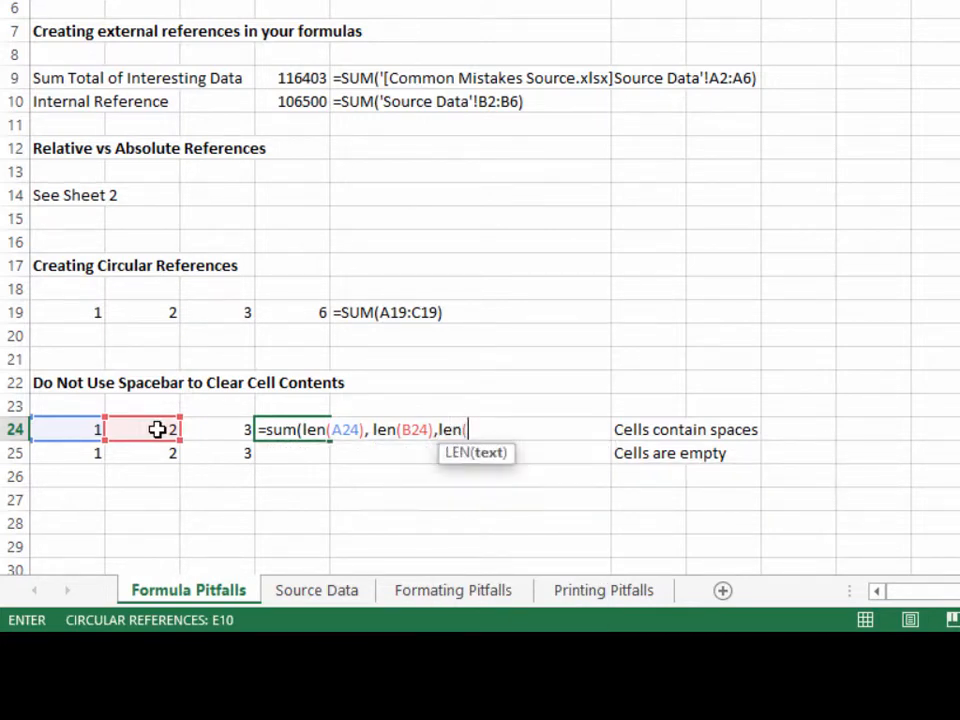
left_click(213, 429)
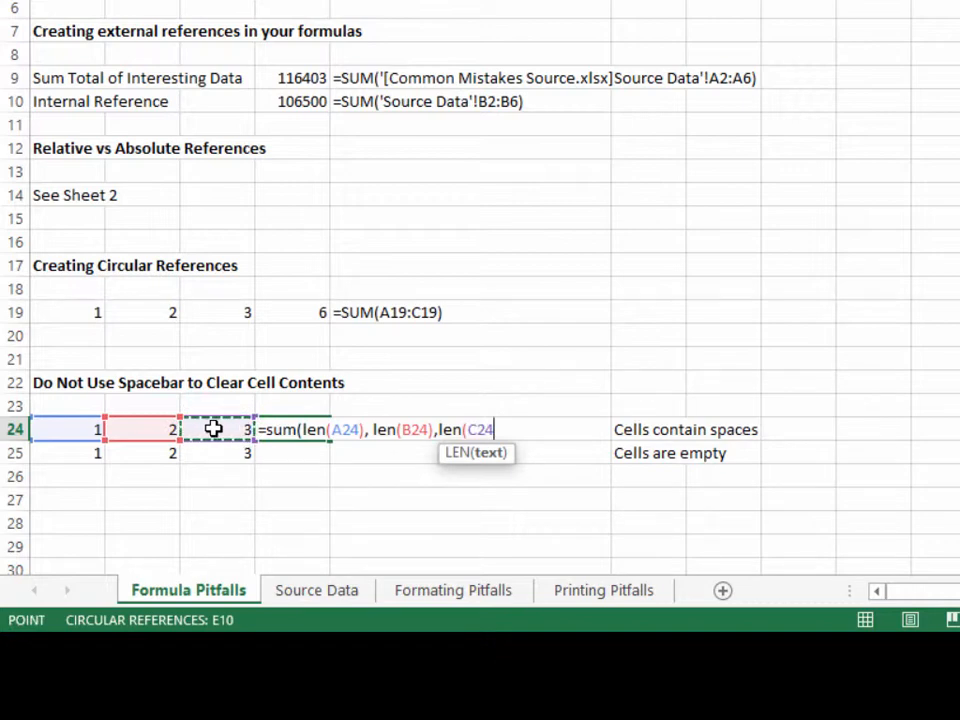
type(")")
type(")")
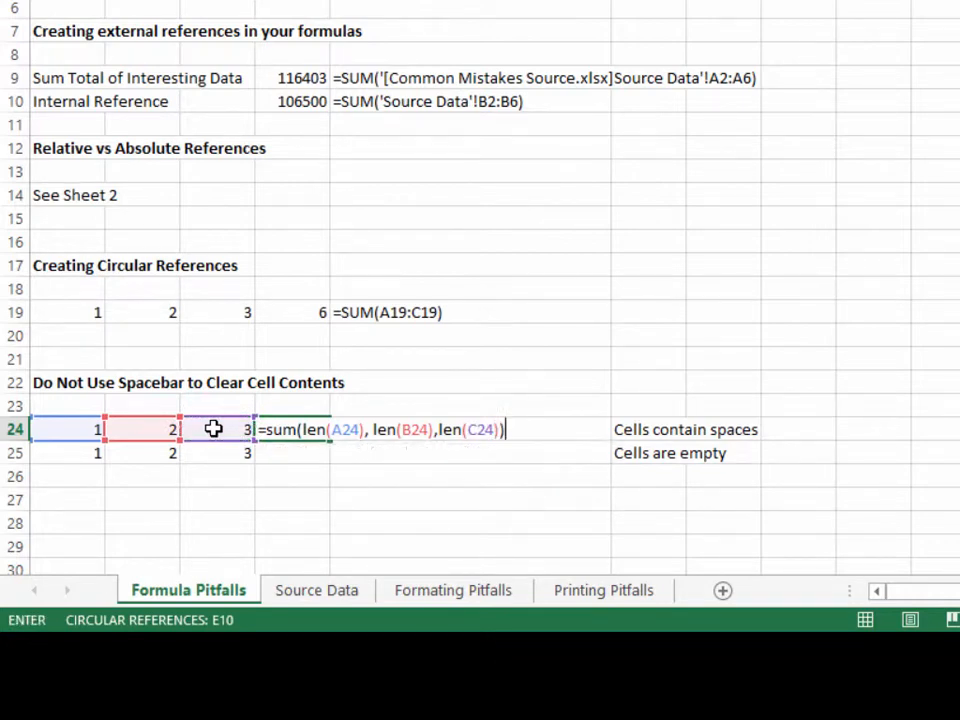
left_click(304, 430)
left_click(371, 430)
key("BackSpace")
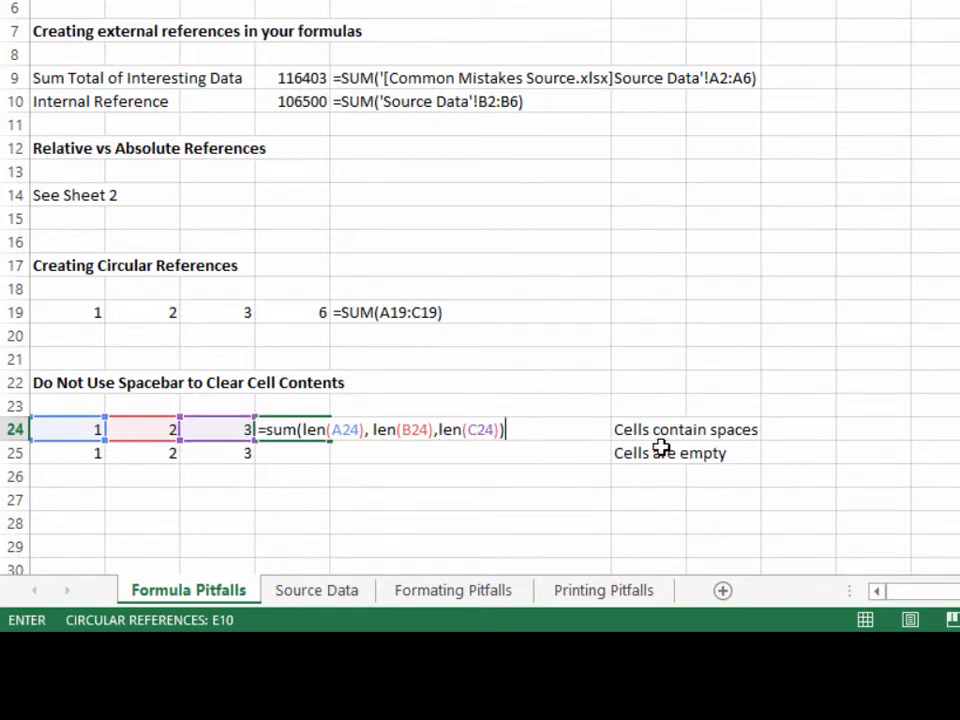
key("Return")
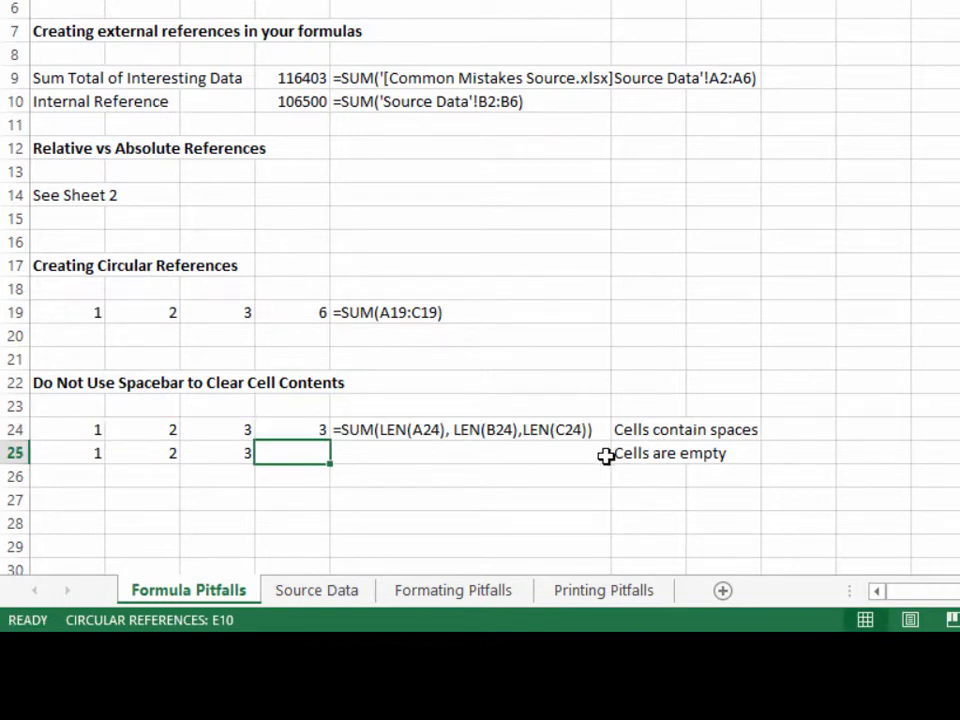
Step: Fill the character-count formula from D24 down to D25, and point out the row labels in F24:F25
left_click(306, 430)
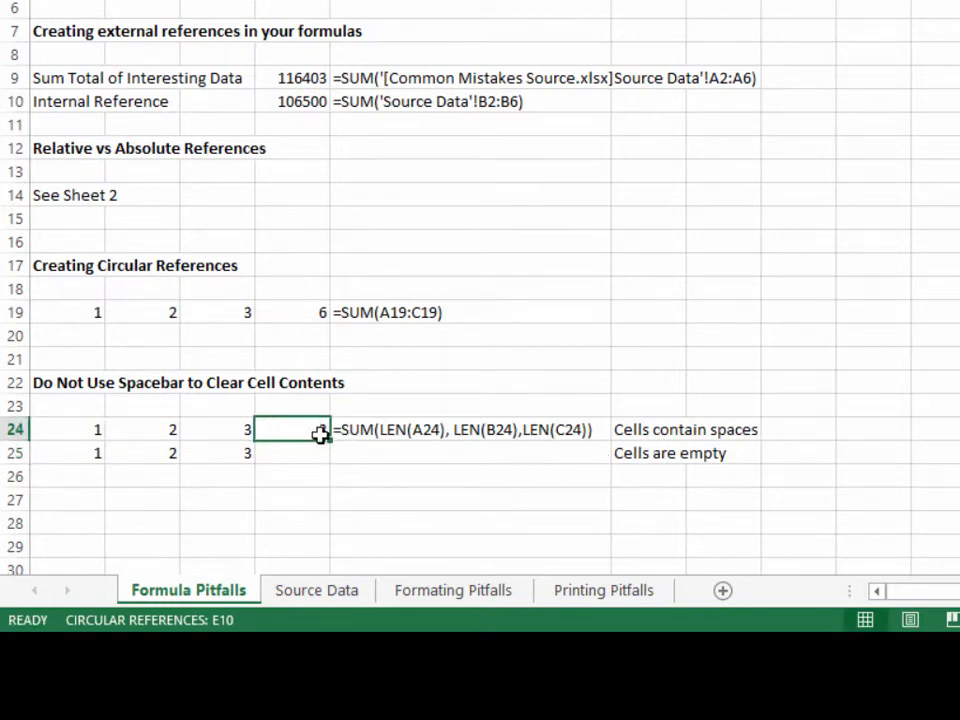
left_click_drag(323, 442, 328, 466)
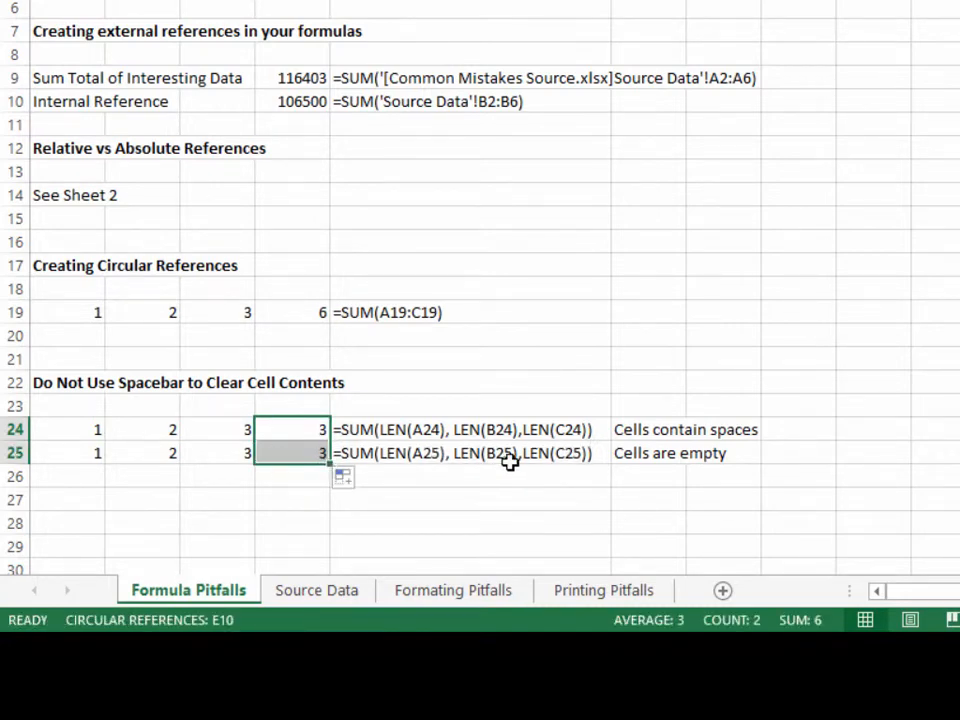
left_click_drag(640, 433, 733, 444)
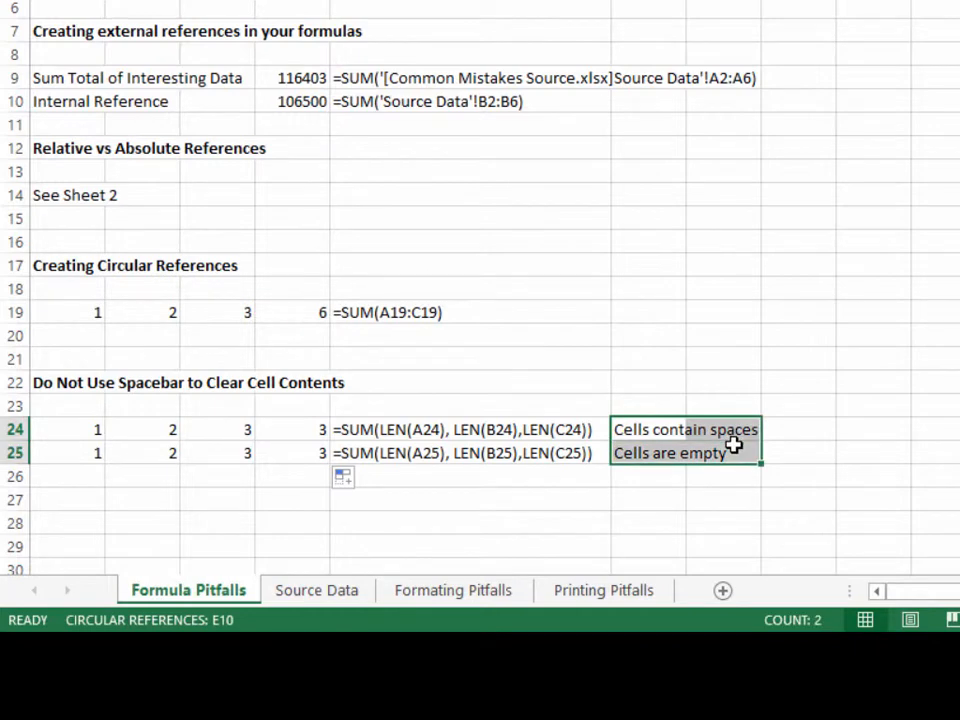
Step: Clear the contents of A25:C25 with the Clear Contents command, and check the character count in D25
left_click_drag(70, 452, 198, 454)
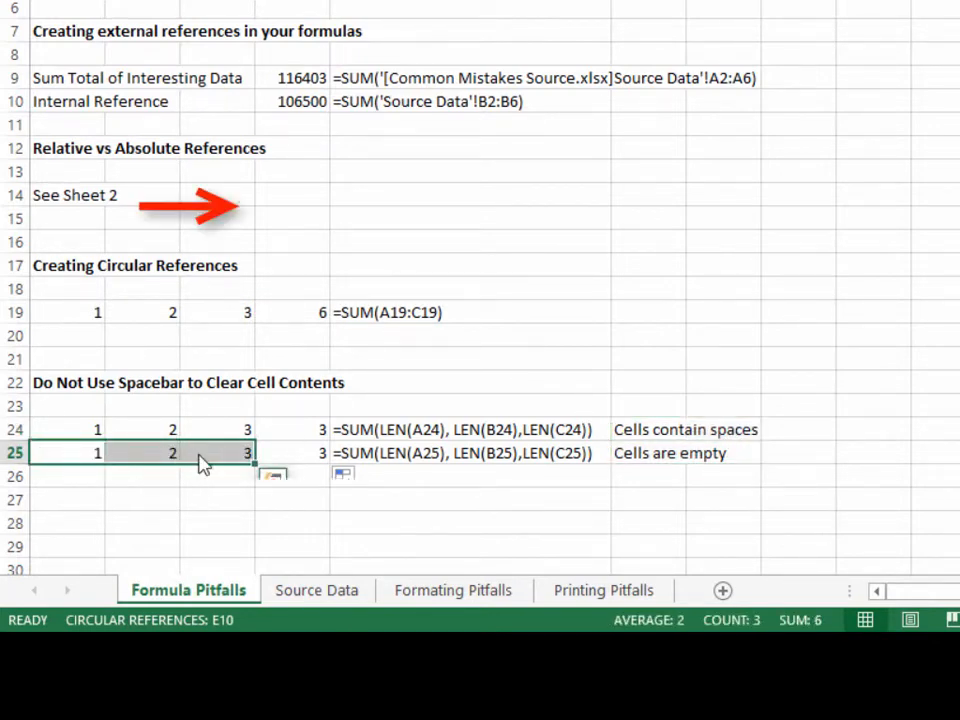
right_click(203, 460)
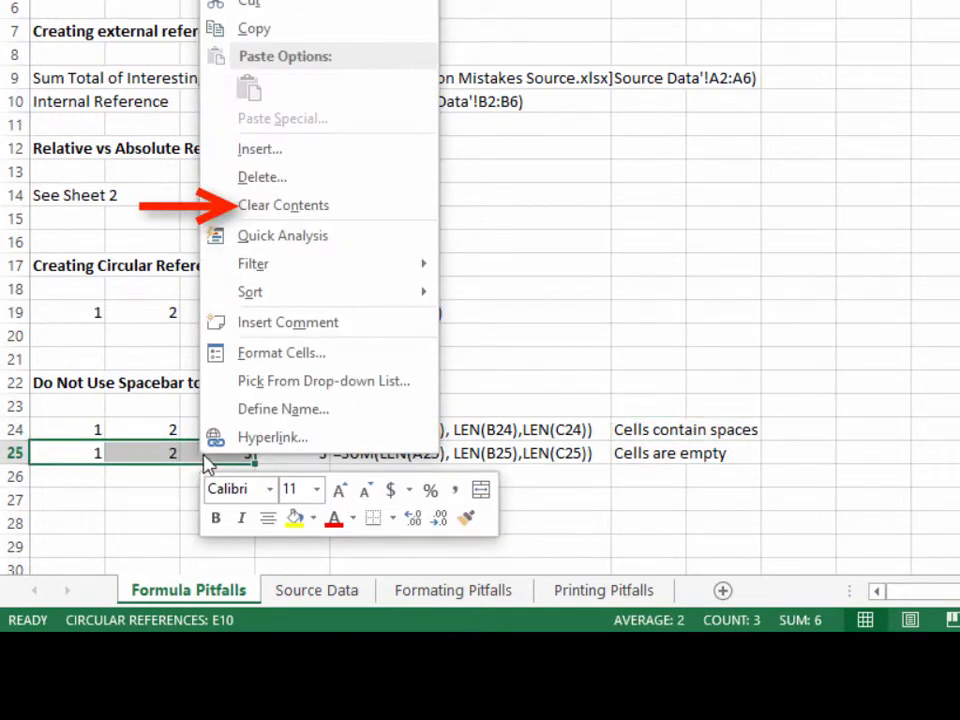
left_click(242, 207)
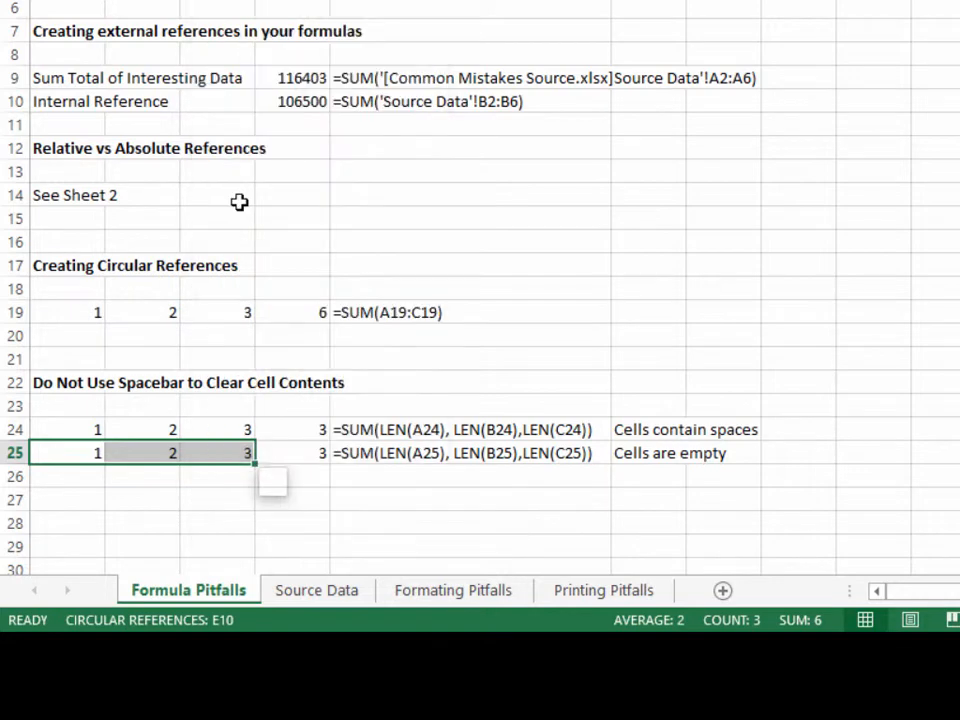
left_click(290, 455)
left_click(620, 455)
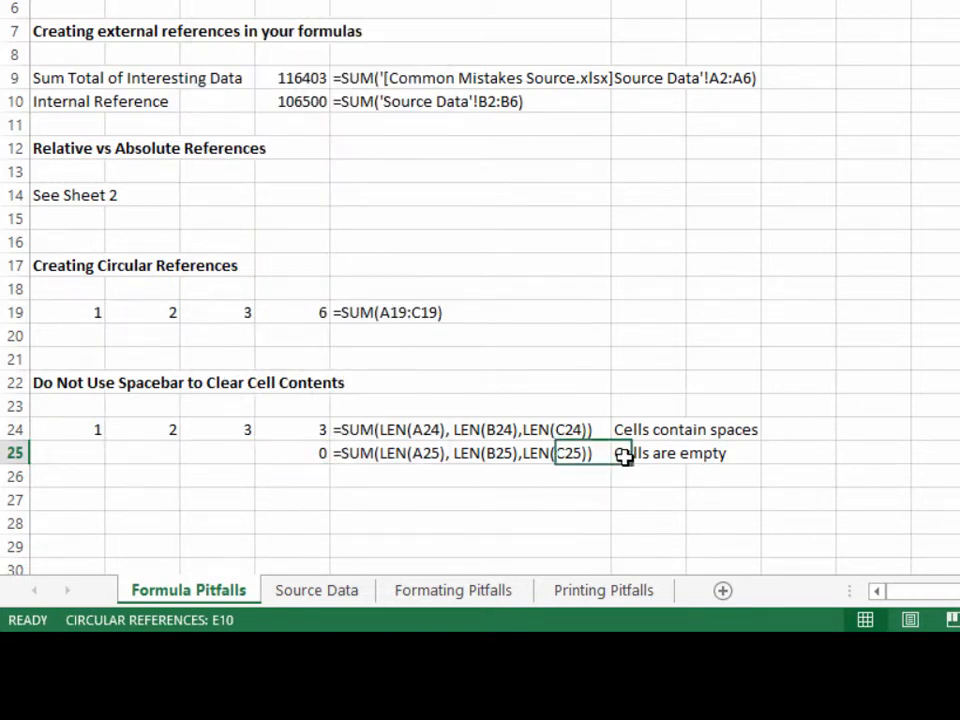
left_click(284, 450)
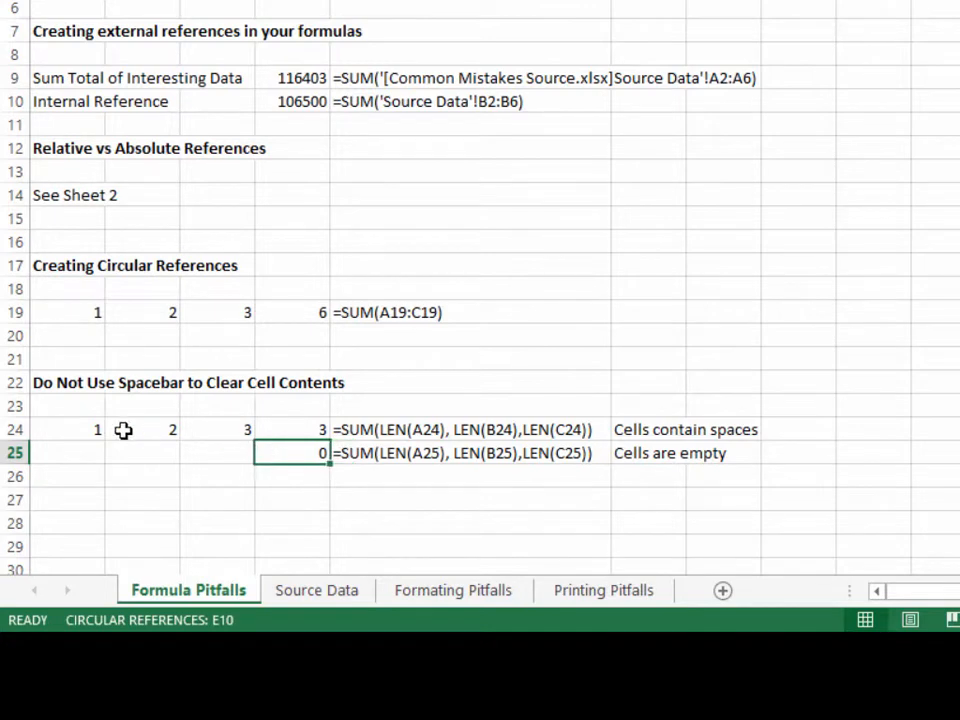
Step: Overwrite the values in A24, B24 and C24 with a single space in each cell
left_click(89, 429)
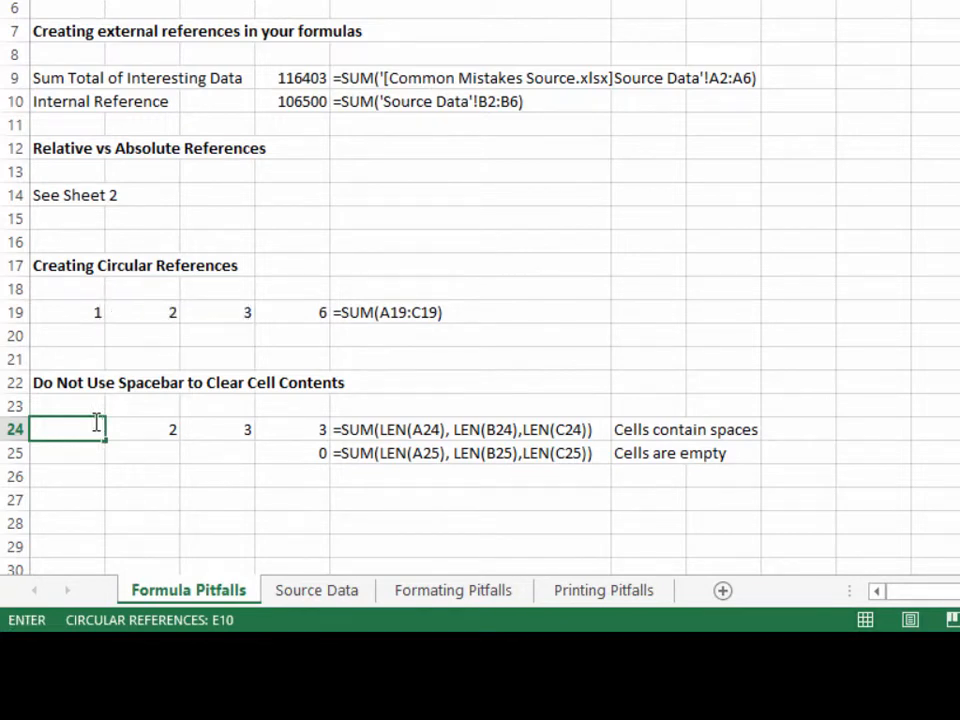
key("Tab")
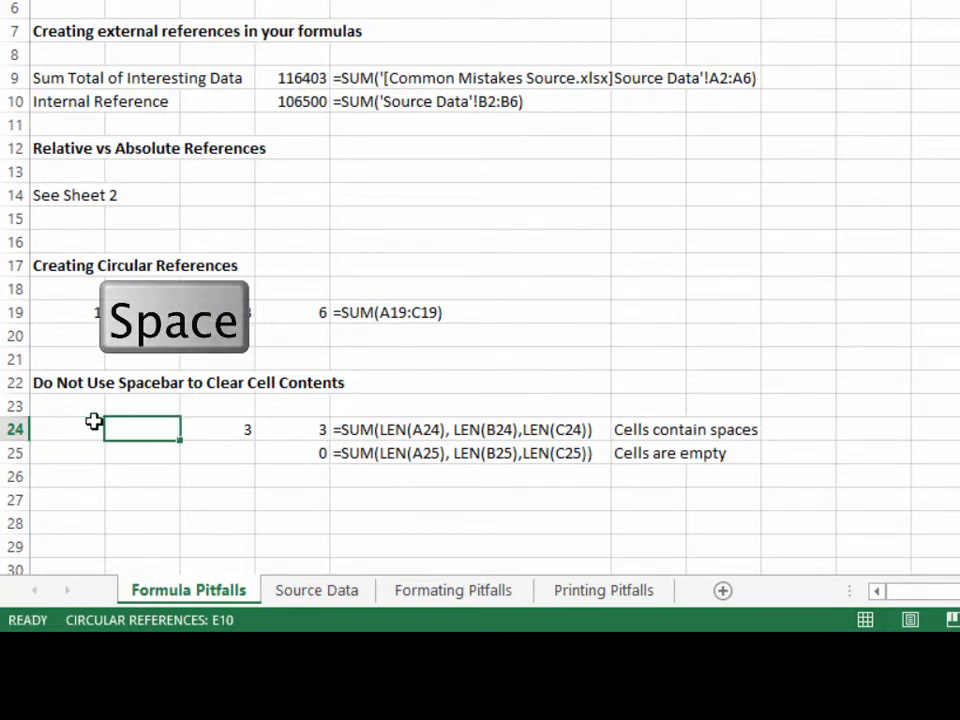
key("Tab")
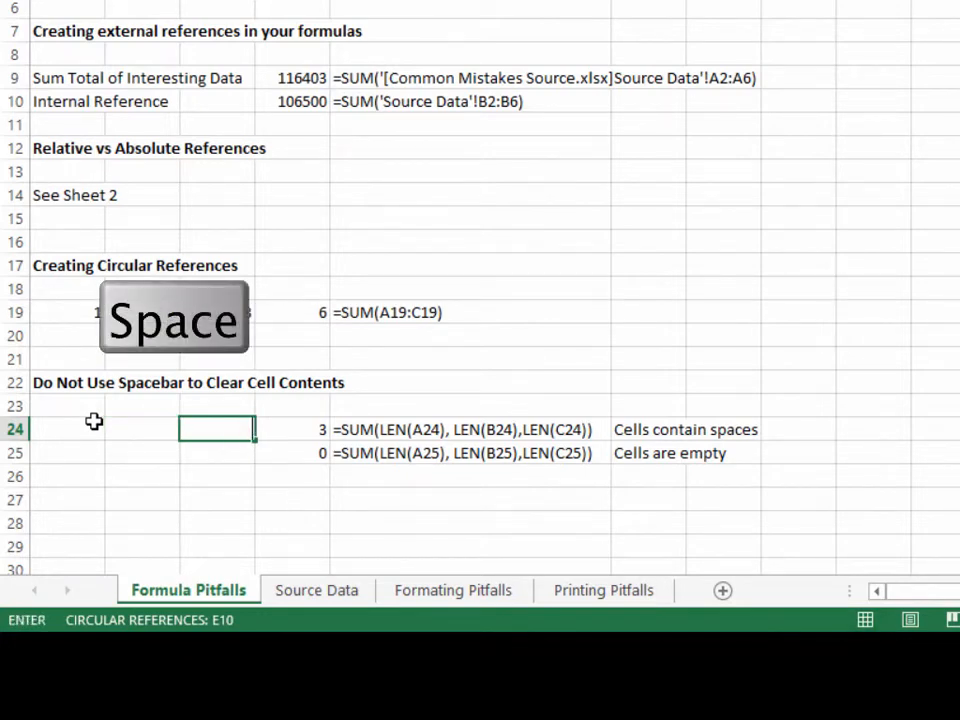
key("Tab")
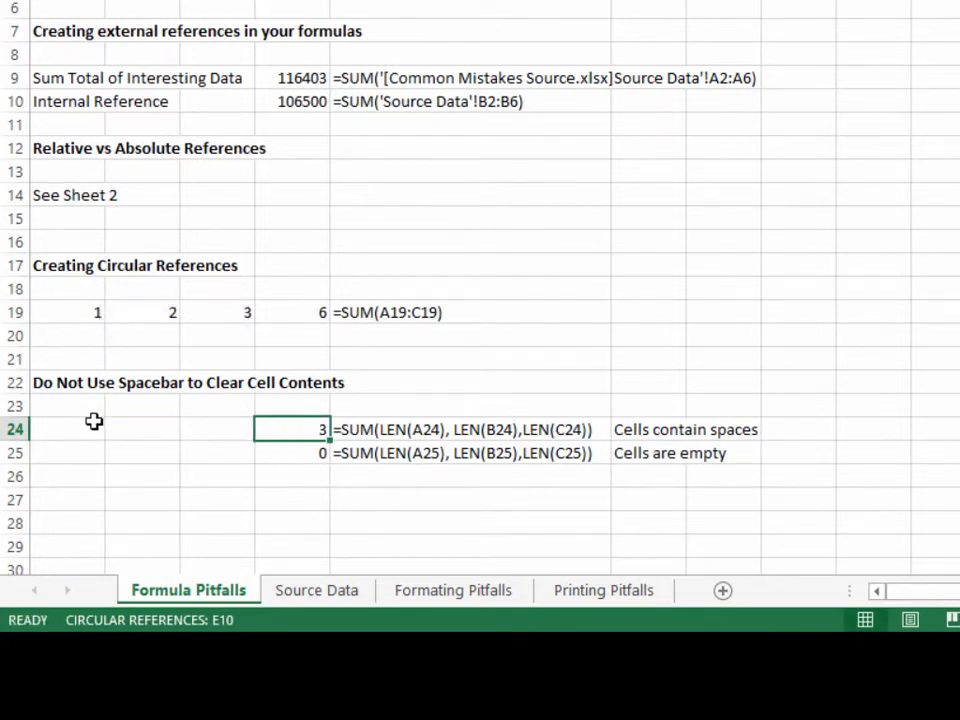
Step: Return to A24 and delete the space character stored in it
key("Left")
key("Left")
key("Left")
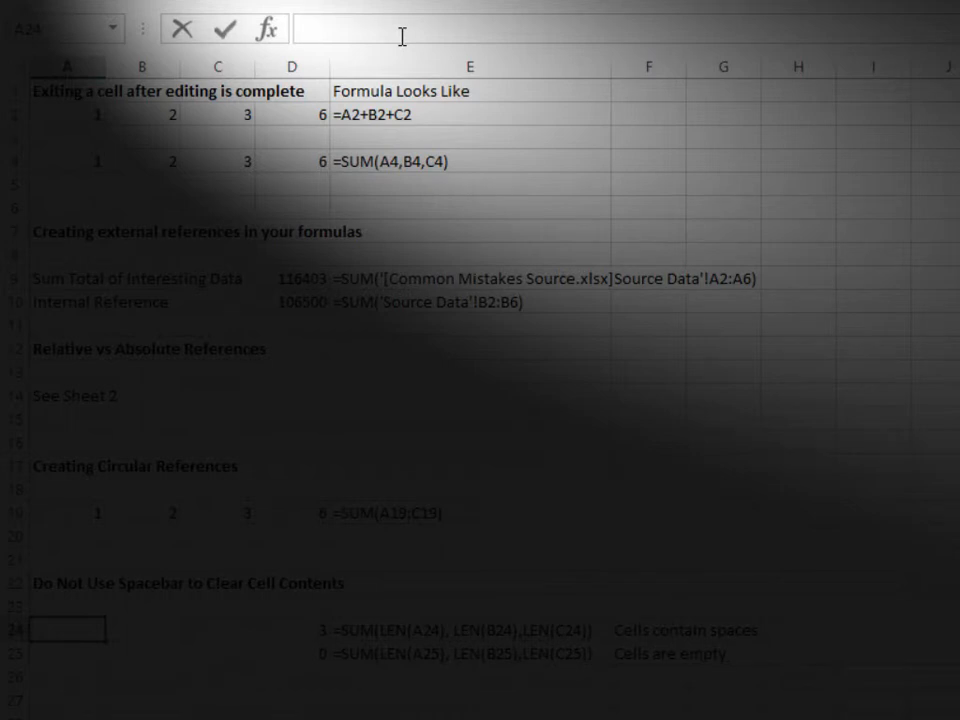
key("BackSpace")
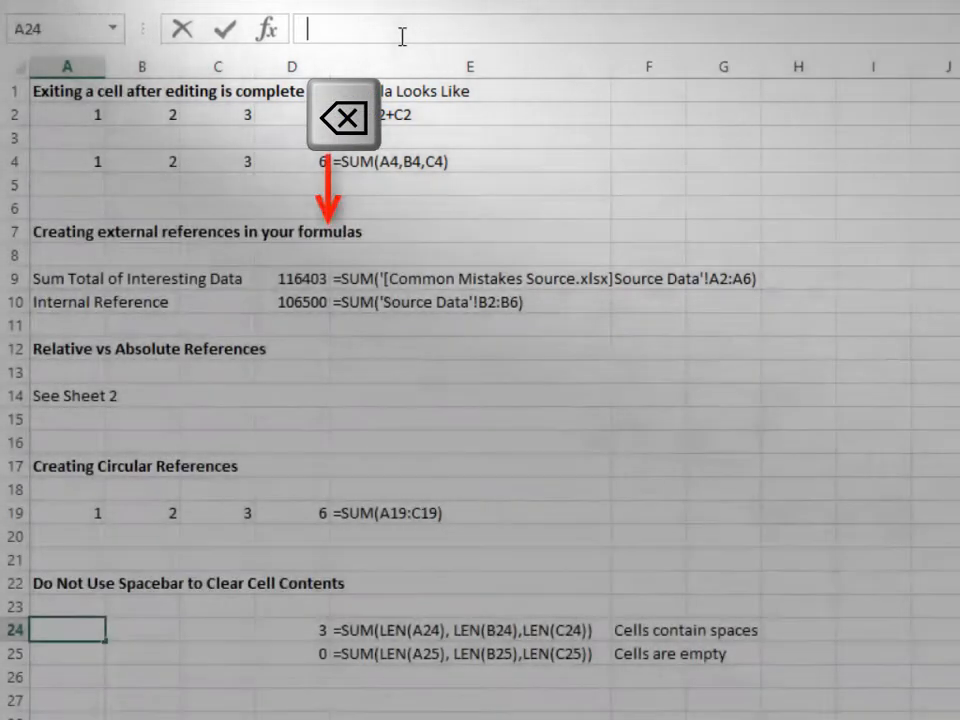
key("Tab")
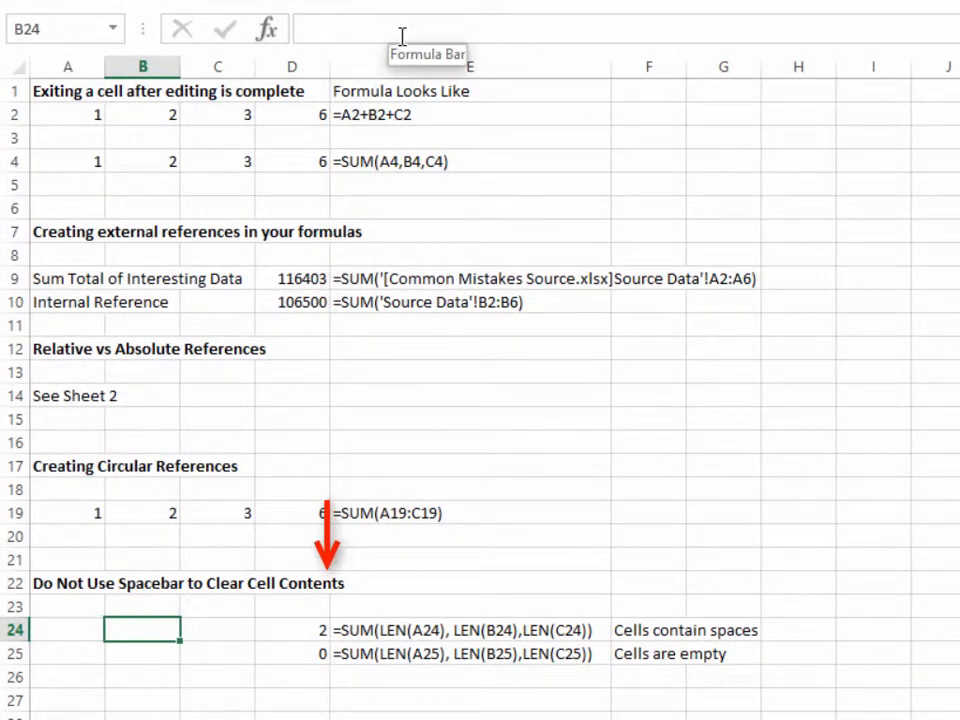
Step: Delete the space characters from B24 and C24 so both cells are truly empty
left_click(342, 24)
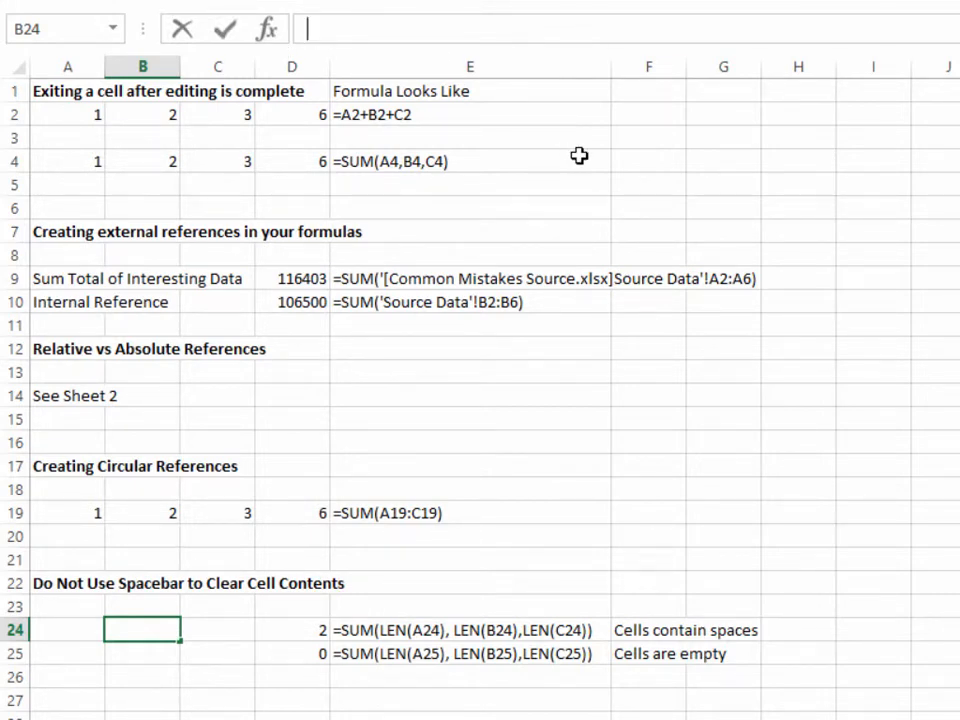
key("BackSpace")
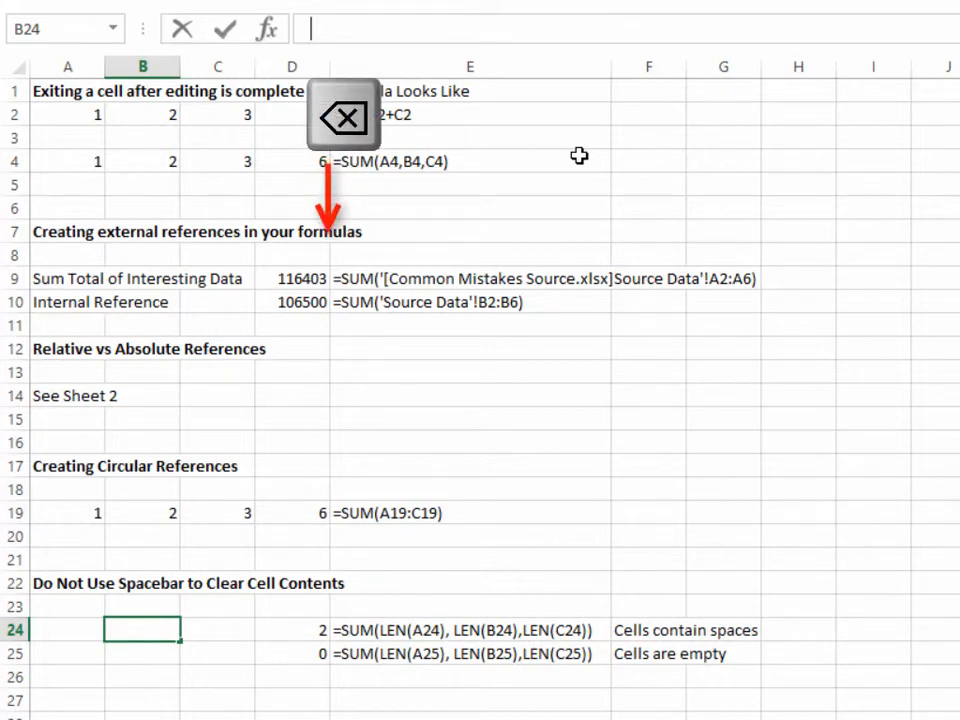
key("Return")
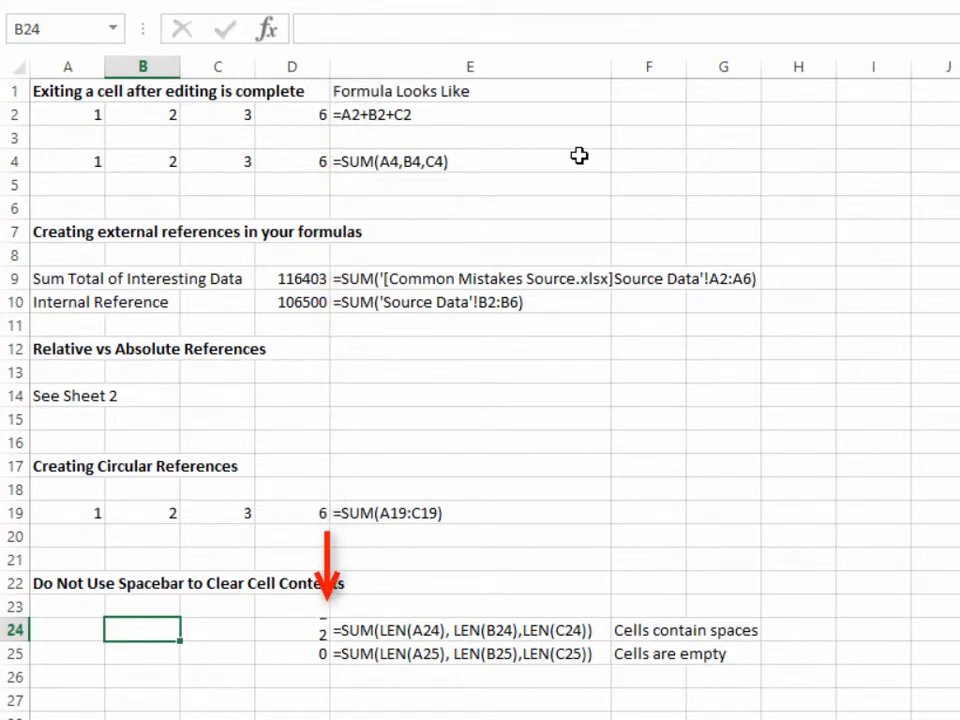
key("BackSpace")
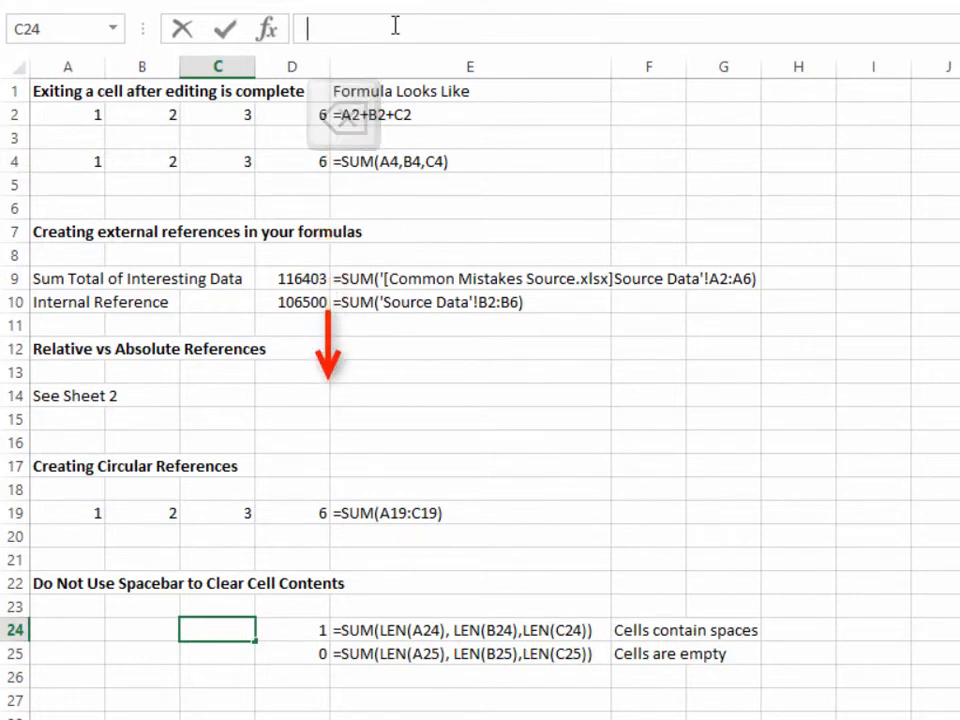
key("Return")
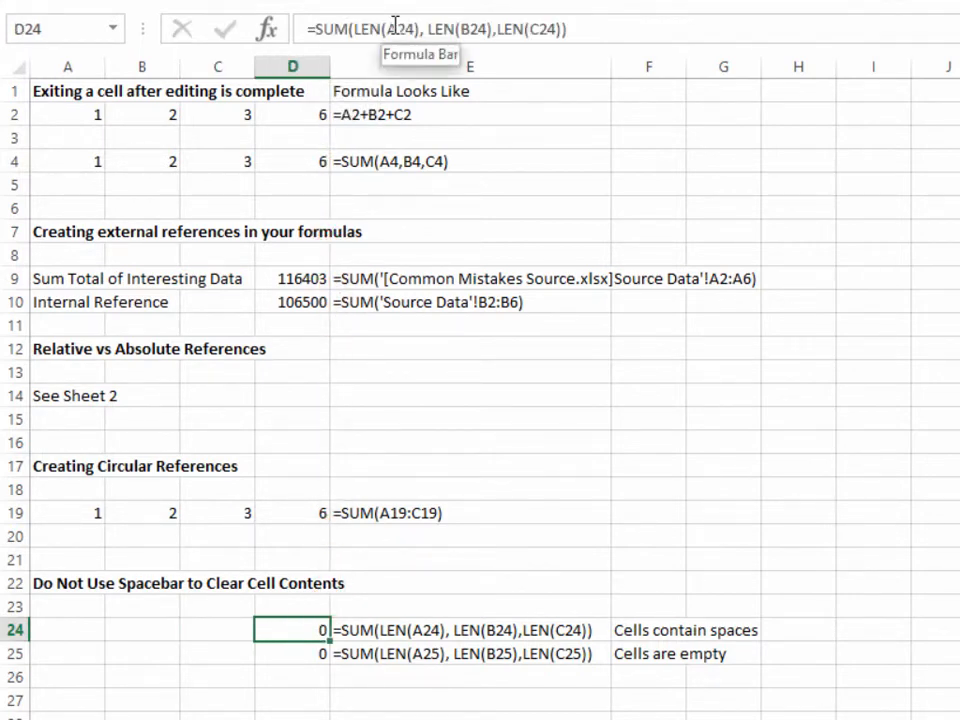